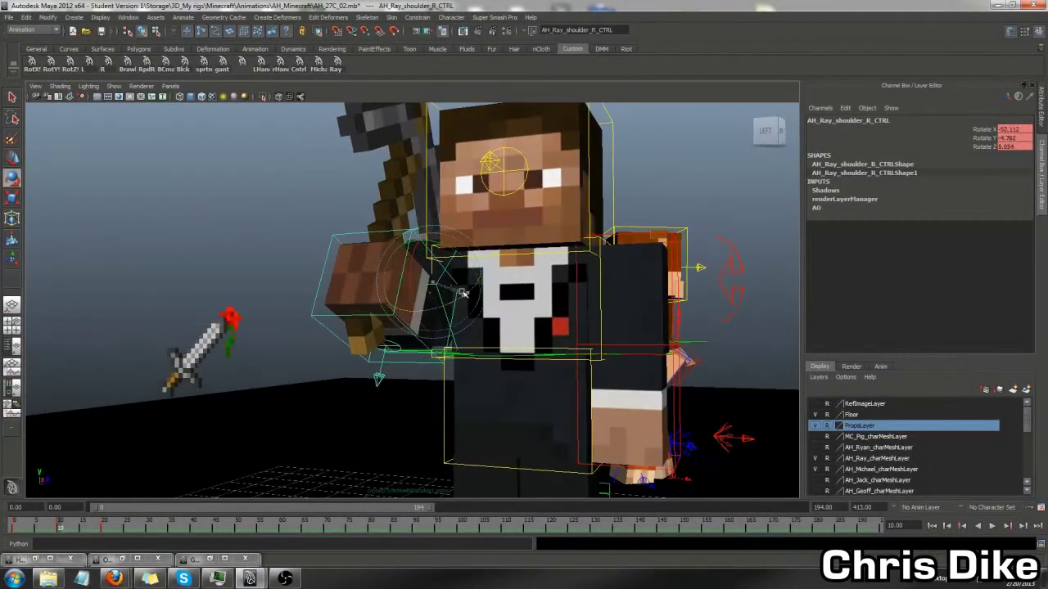
- Orbit to a low side view and play the animation to review the right arm controls
alt+drag(462, 293, 476, 295)
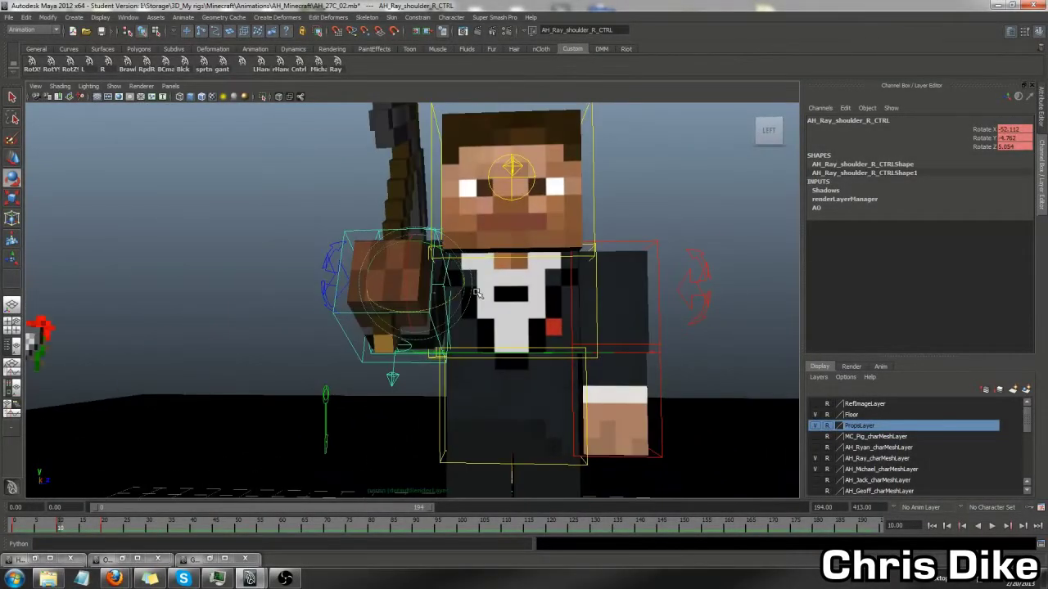
mouse_move(537, 350)
alt+mouse_down()
mouse_move(484, 388)
mouse_move(421, 393)
mouse_move(323, 317)
mouse_move(396, 262)
alt+mouse_up()
click(324, 318)
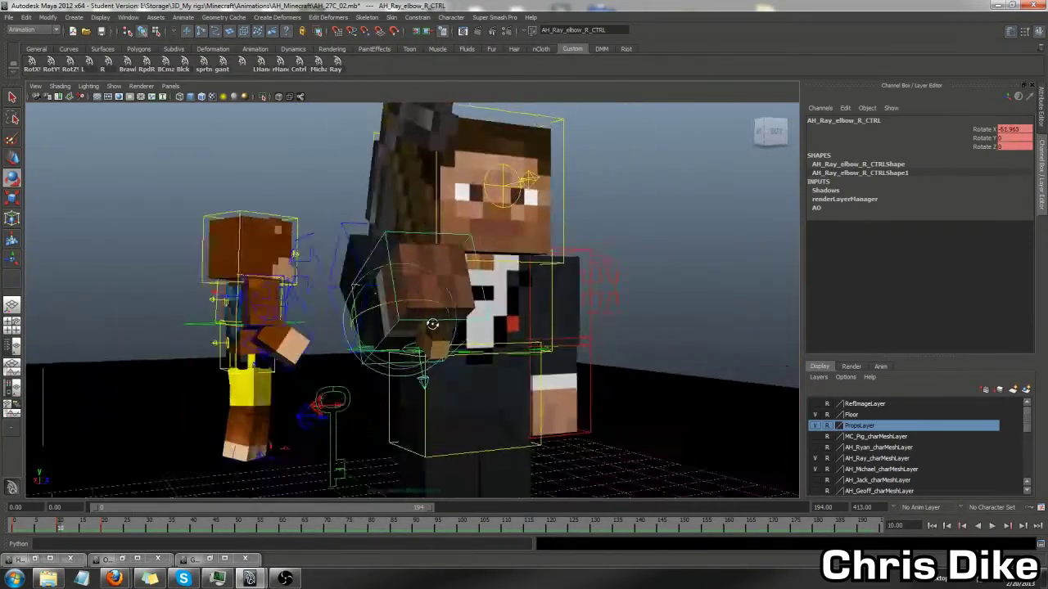
click(338, 231)
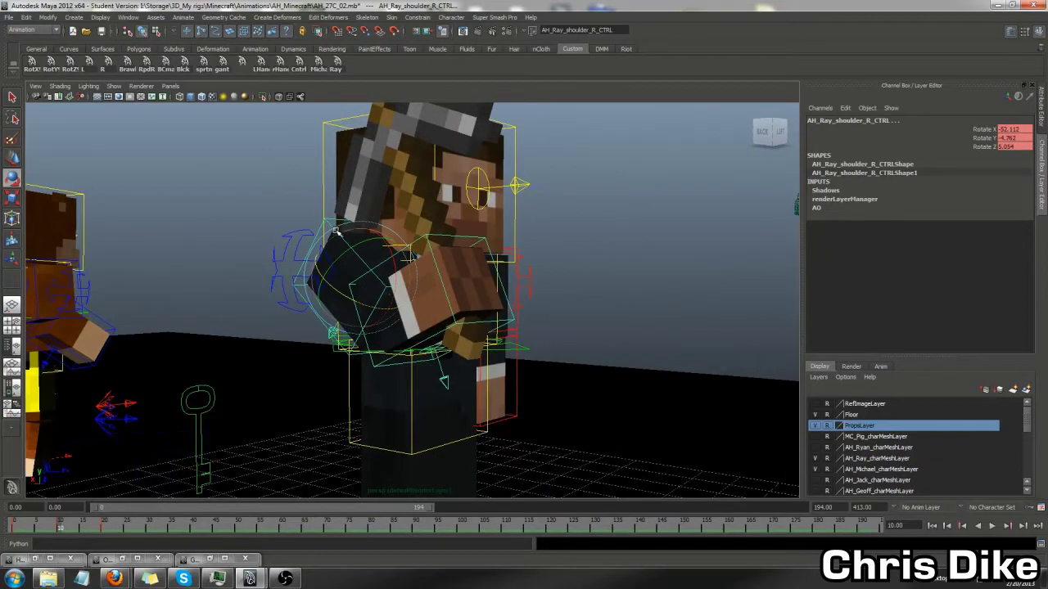
key(alt+v)
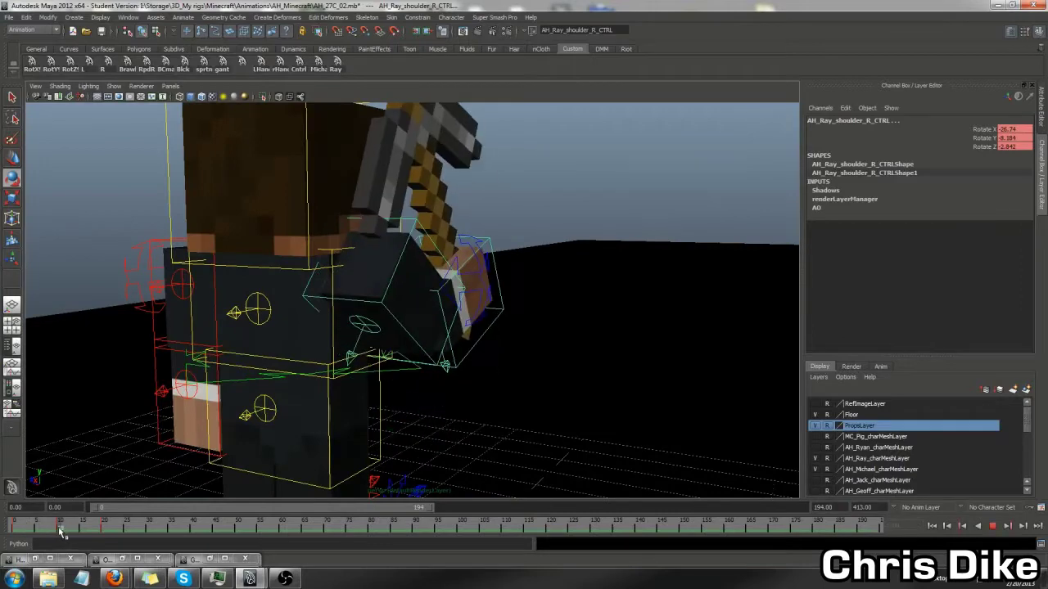
key(alt+v)
- Copy the right clavicle control's key and move to frame 20
click(449, 312)
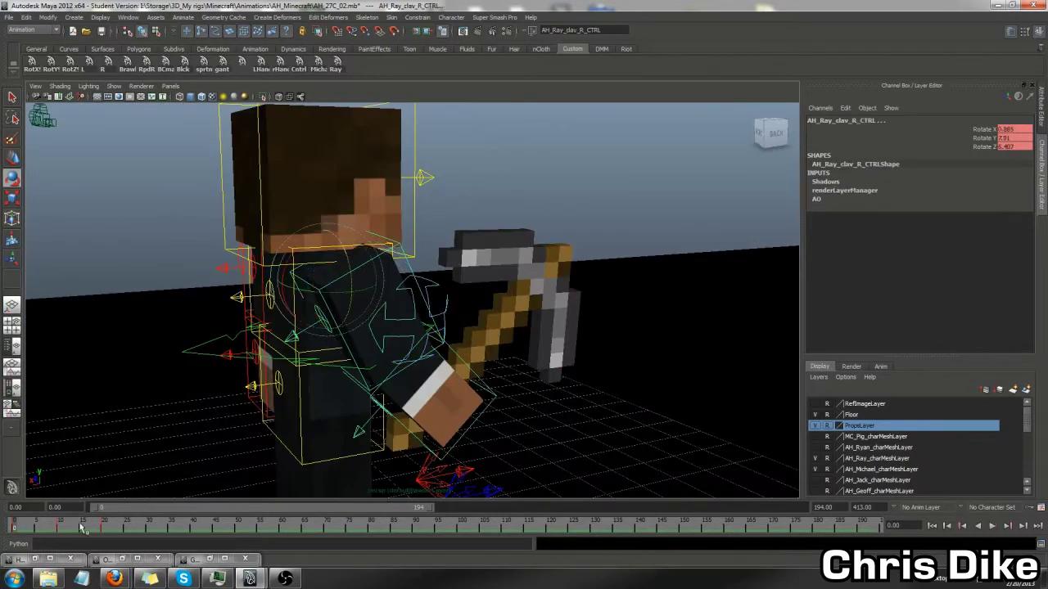
right_click(18, 532)
click(75, 482)
right_click(105, 528)
click(127, 414)
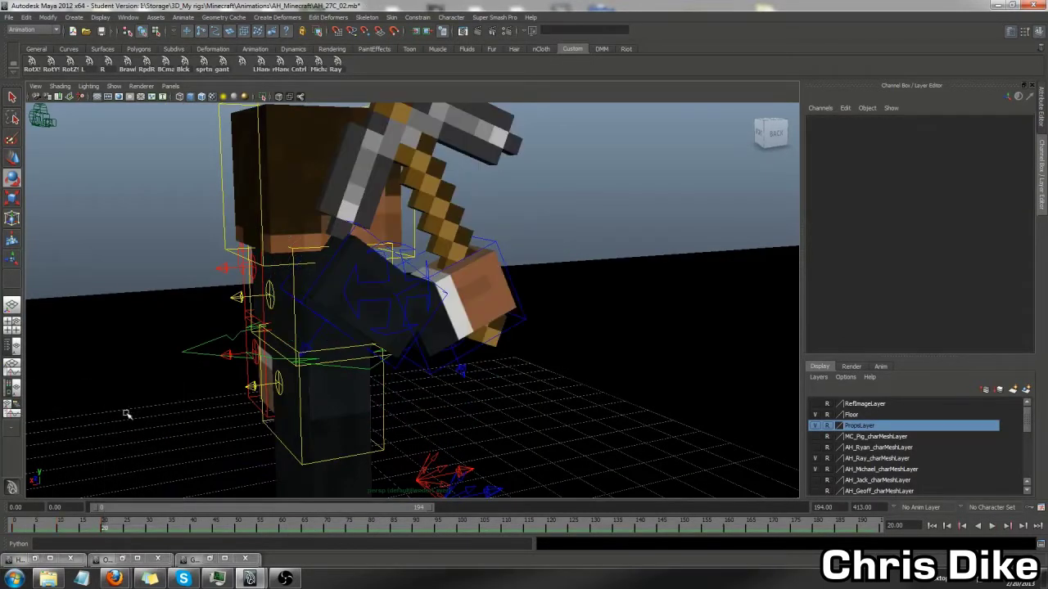
- Paste the clavicle key at frame 20 and check the pose at frame 19
click(385, 254)
right_click(105, 528)
click(199, 418)
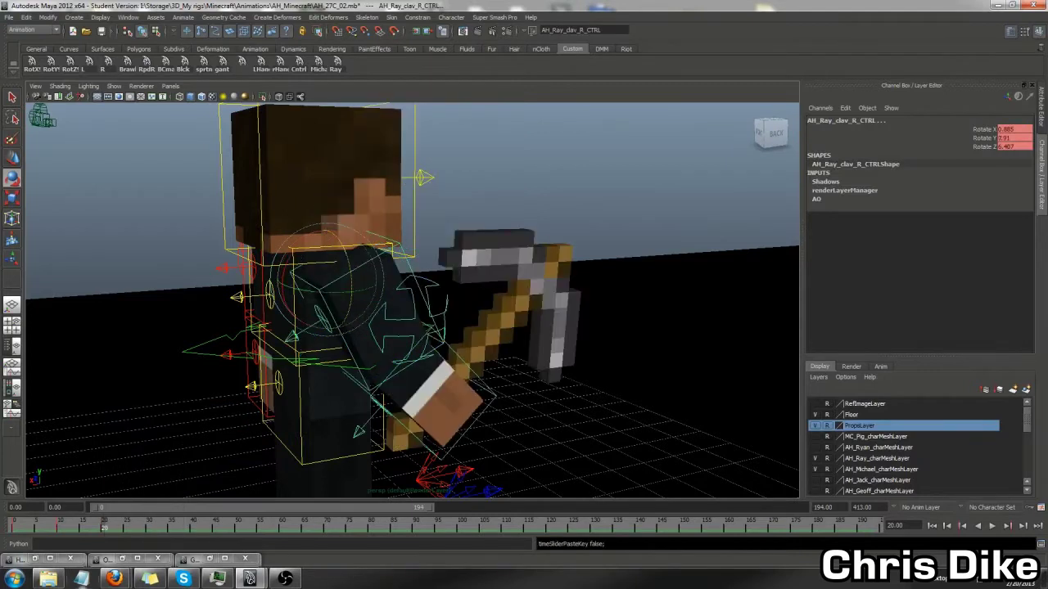
click(210, 559)
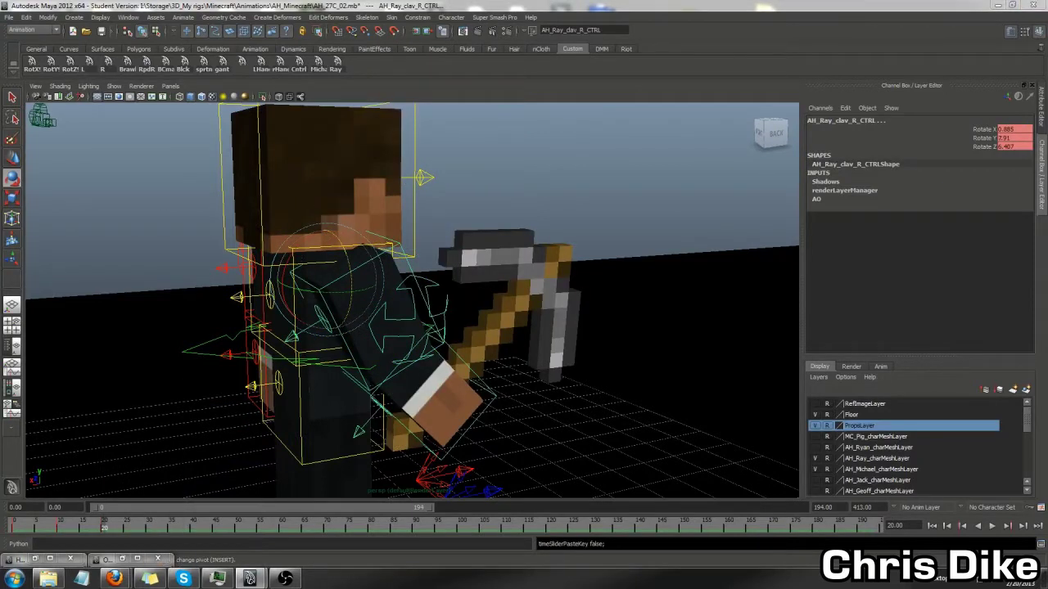
click(98, 528)
- Set the playback end frame to 20 and play the loop
key(Return)
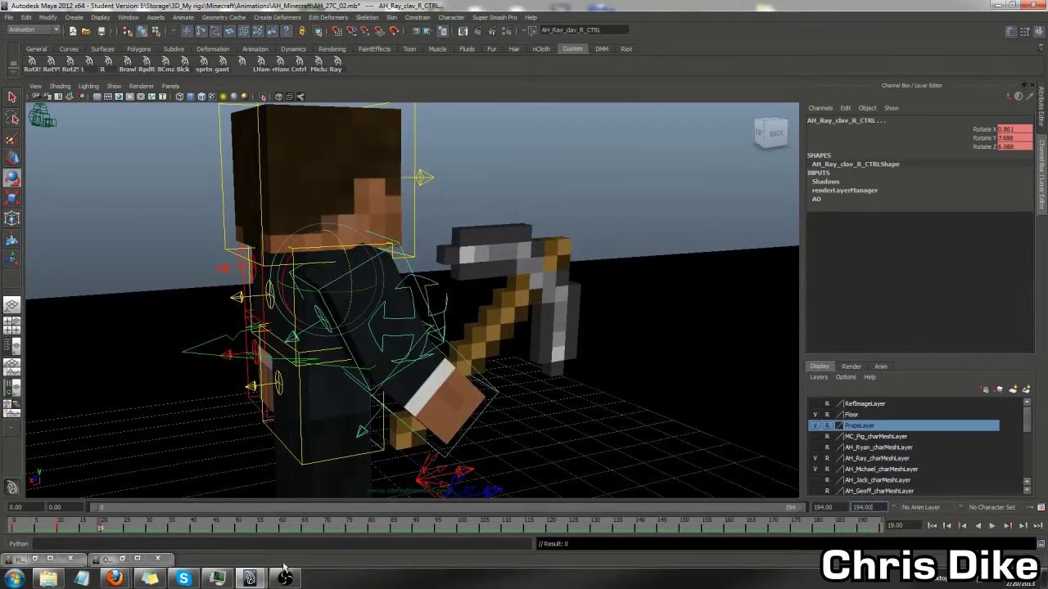
text(20)
key(Return)
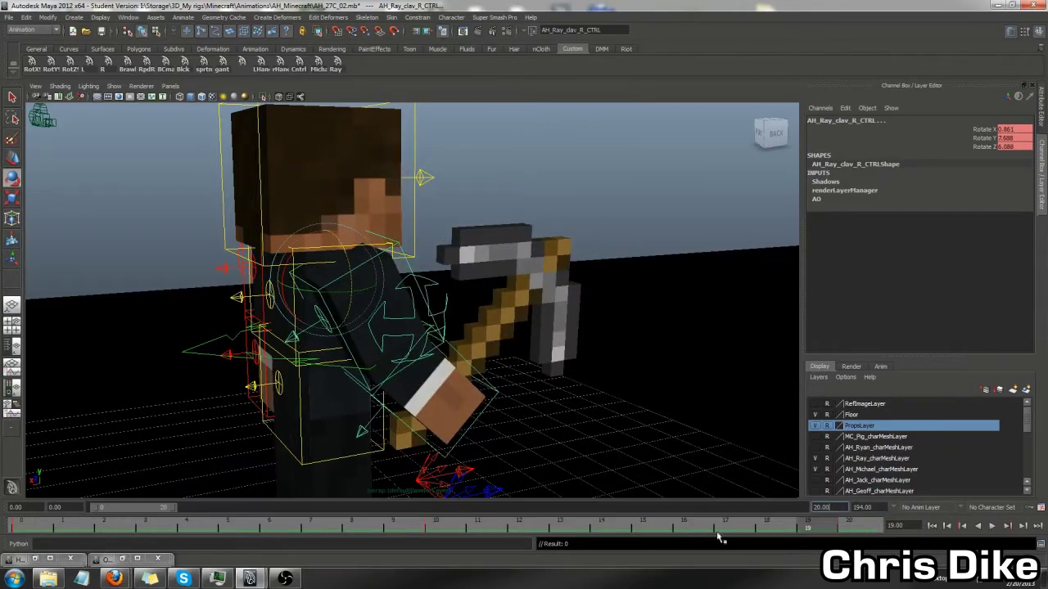
click(991, 527)
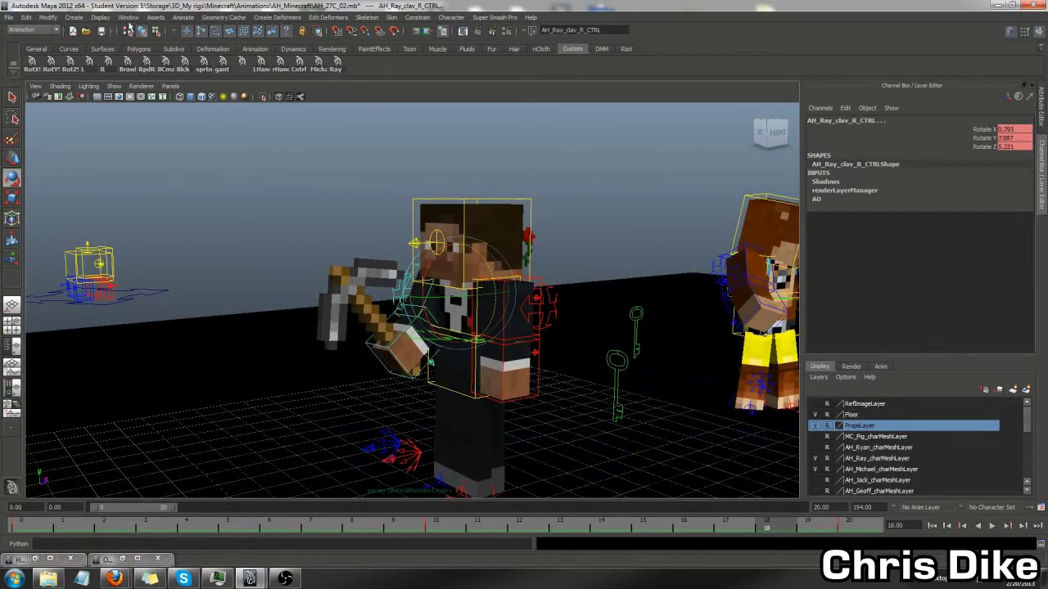
- Open and close the Trax Editor, then restart playback
click(129, 18)
click(270, 71)
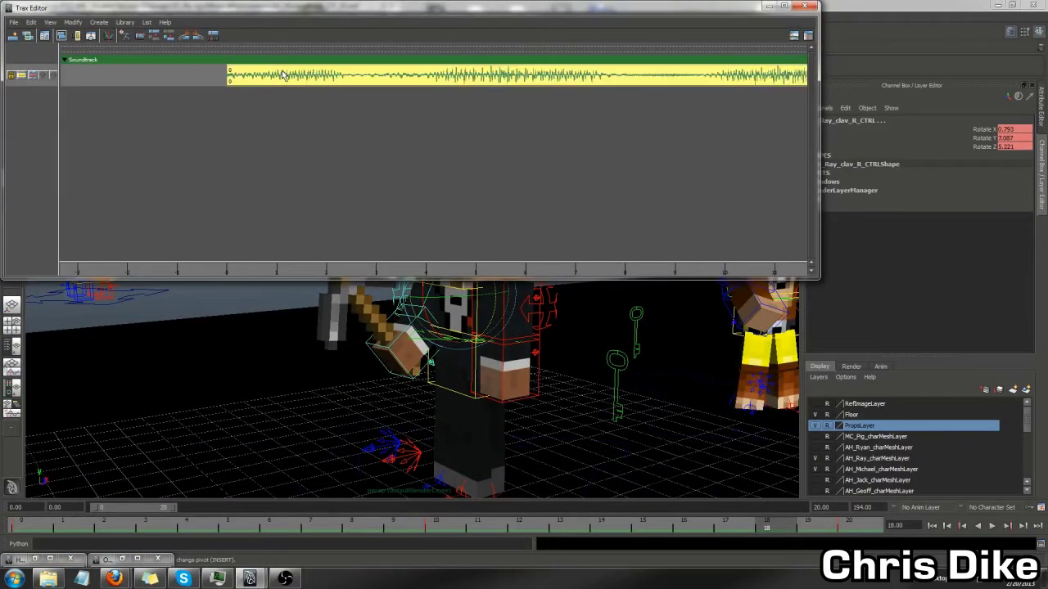
click(806, 6)
click(991, 527)
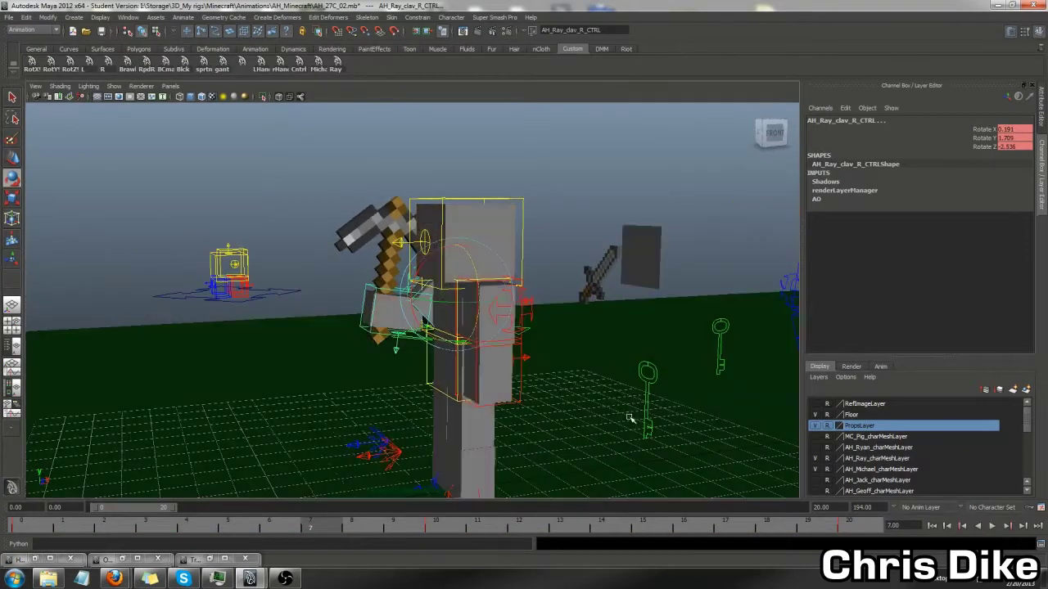
- Show the AH_Michael_charMeshLayer display layer and replay the animation
click(993, 526)
click(862, 469)
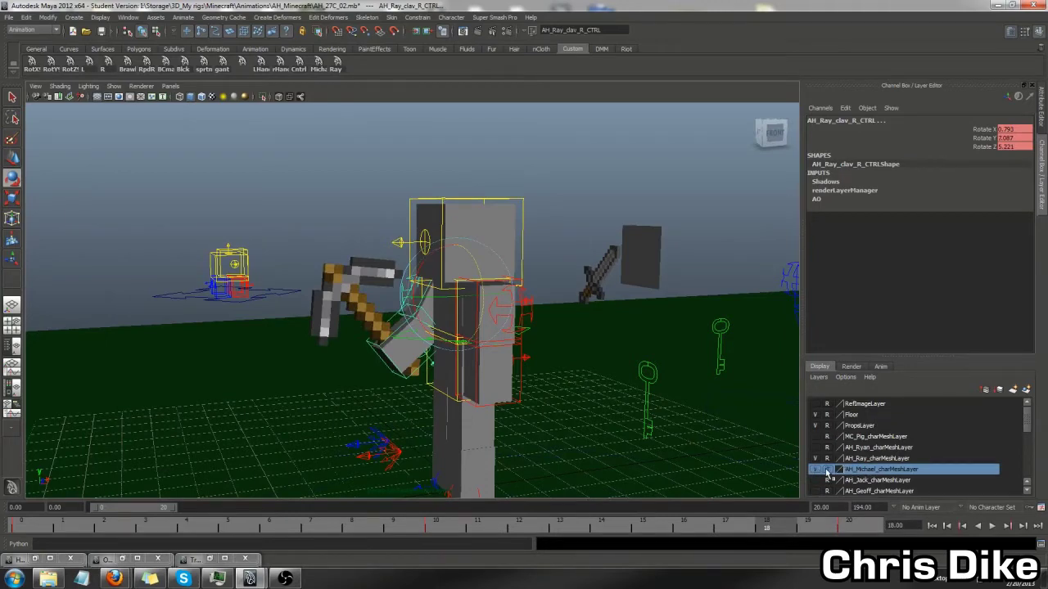
click(827, 474)
click(991, 526)
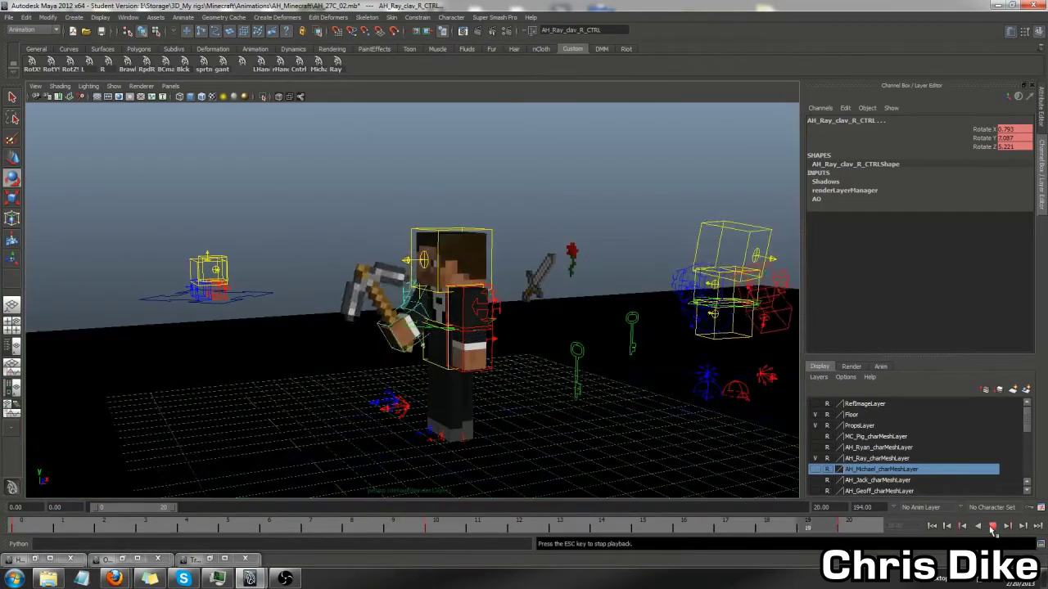
key(Escape)
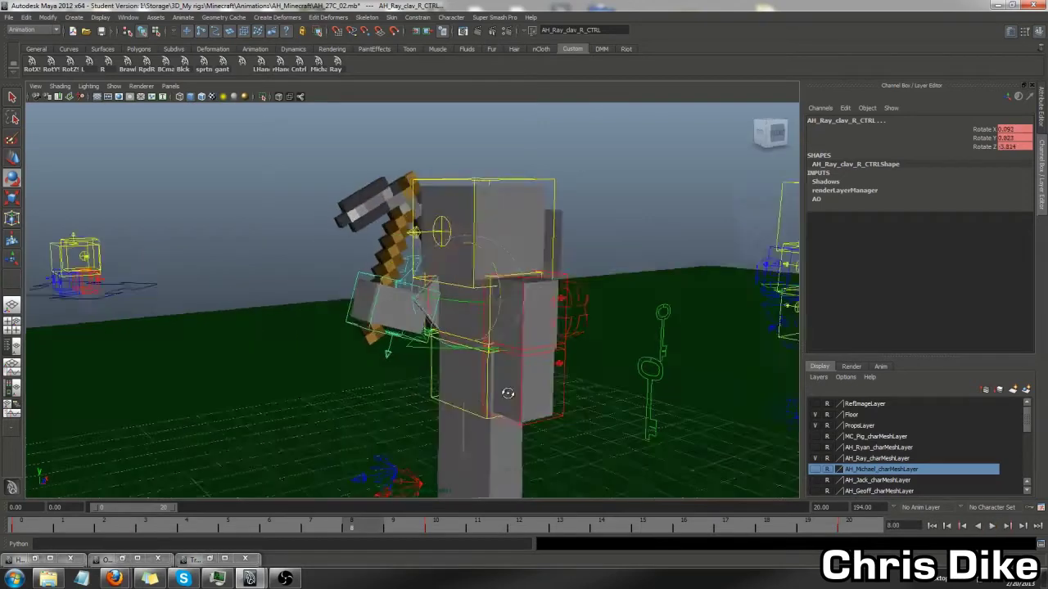
- Turn the center control slightly and key it at frame 0
alt+drag(507, 393, 402, 351)
click(403, 351)
mouse_move(456, 382)
alt+mouse_down()
mouse_move(409, 360)
mouse_move(502, 342)
alt+mouse_up()
key(alt+shift+v)
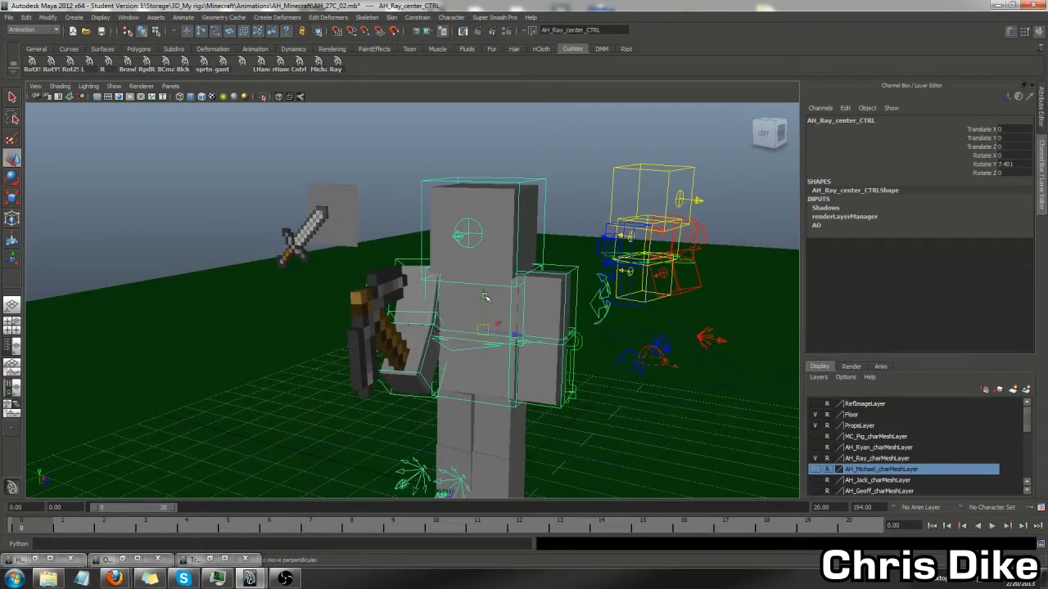
- Lower the body slightly and turn it the other way at frame 10
key(w)
drag(485, 297, 485, 298)
drag(60, 525, 435, 525)
key(e)
mouse_move(459, 352)
alt+mouse_down()
mouse_move(601, 330)
mouse_move(556, 344)
mouse_move(524, 385)
alt+mouse_up()
- Select the right shoulder control and jump to frame 20
click(519, 406)
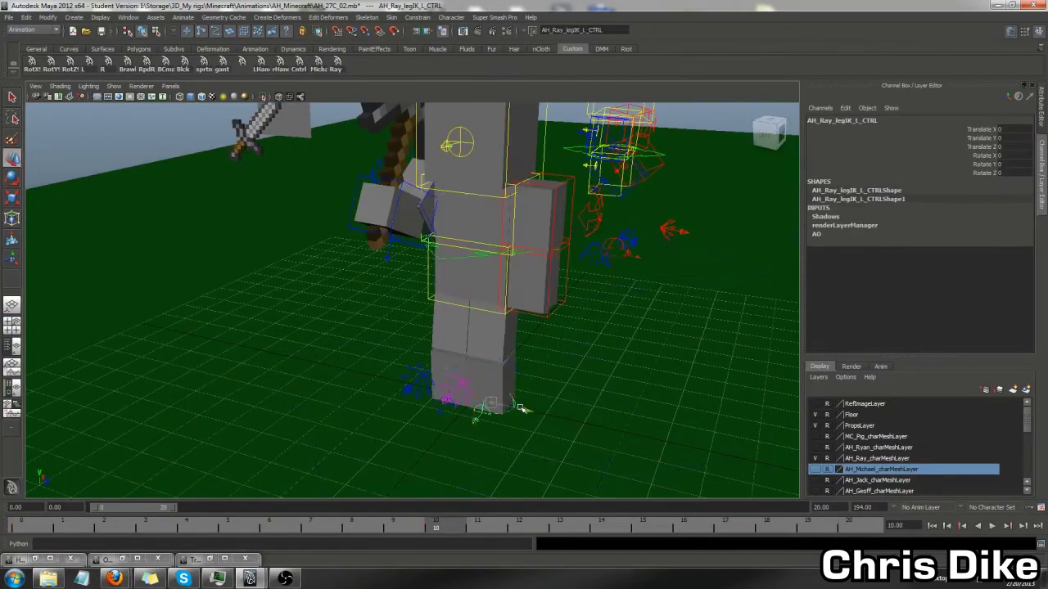
click(439, 415)
mouse_move(439, 416)
alt+mouse_down()
mouse_move(515, 397)
mouse_move(440, 274)
mouse_move(521, 384)
alt+mouse_up()
click(439, 274)
key(alt+period)
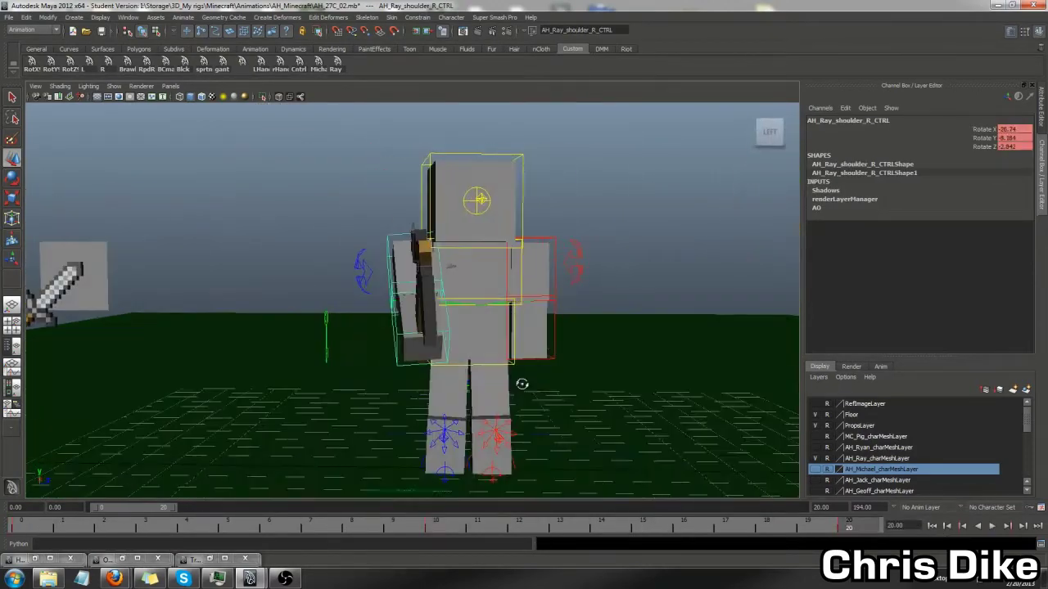
alt+drag(439, 276, 396, 290)
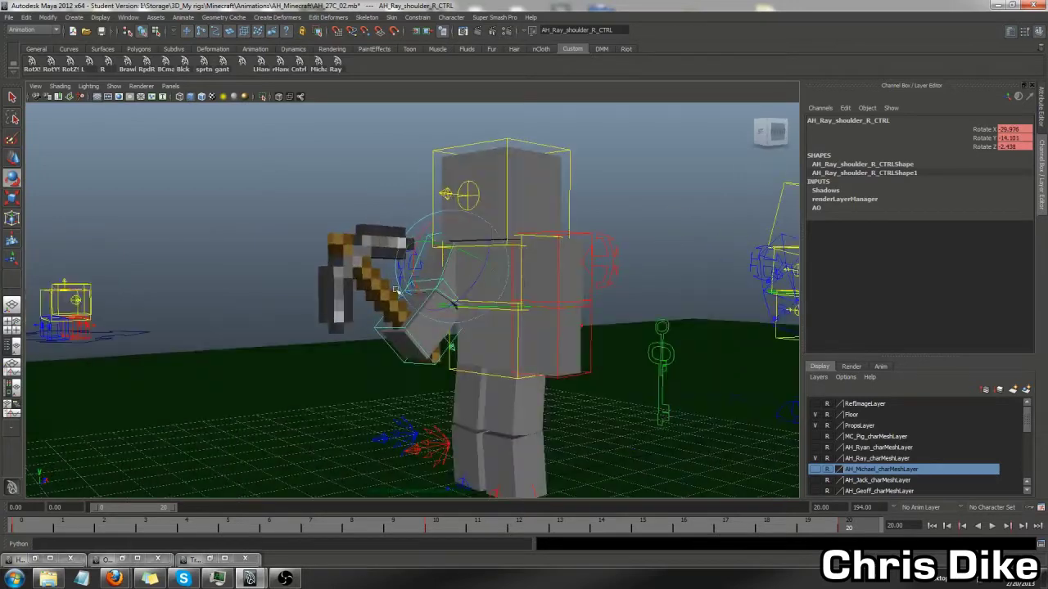
- Copy the right shoulder's frame-20 key and paste it at frame 0
right_click(854, 528)
click(876, 397)
click(22, 526)
right_click(25, 524)
click(121, 407)
alt+drag(271, 311, 379, 302)
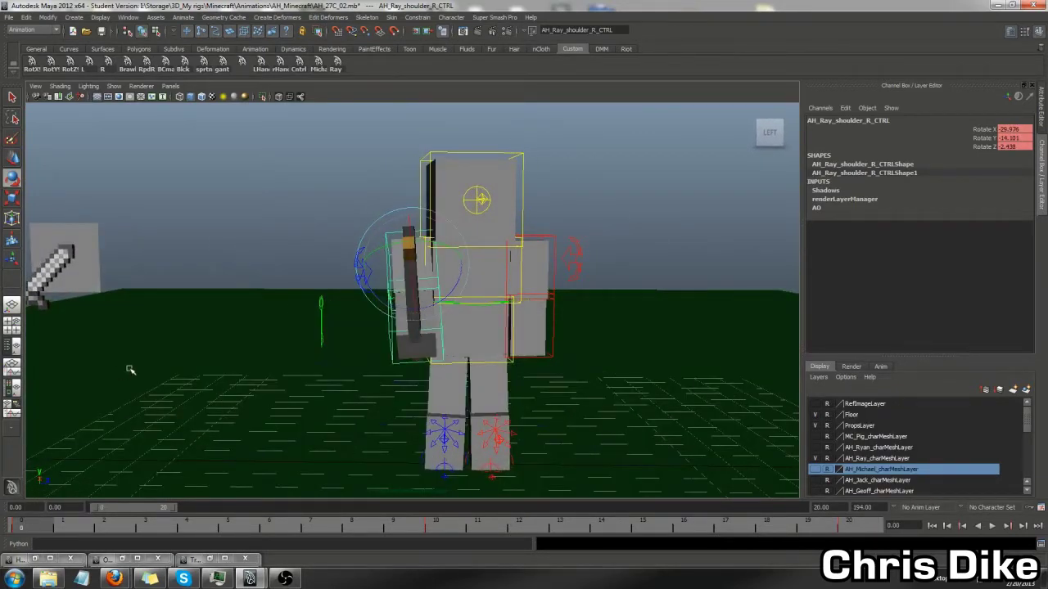
click(475, 246)
alt+drag(475, 246, 459, 296)
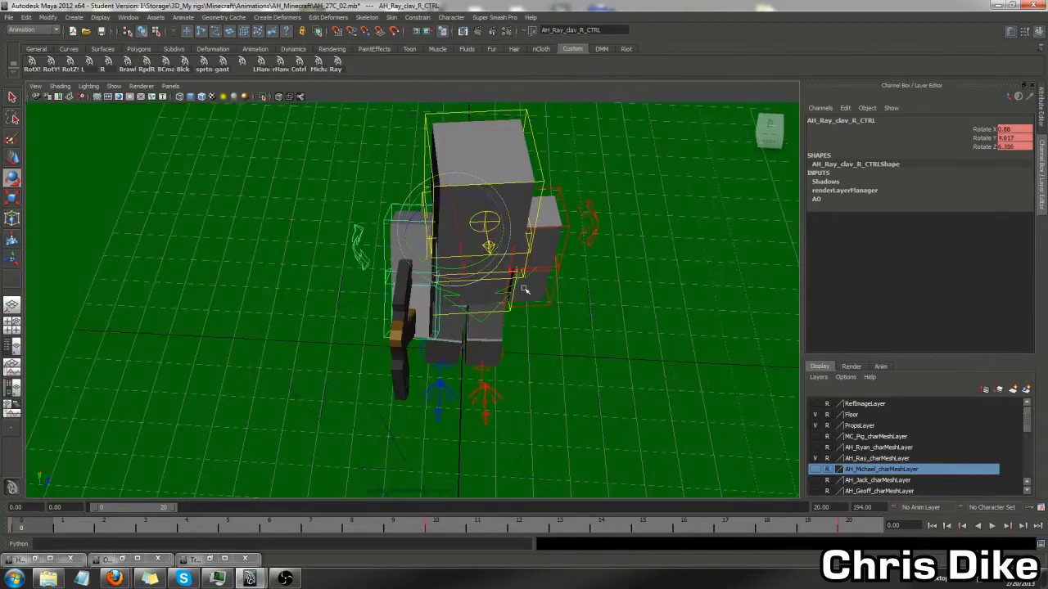
- Rotate the right clavicle, raising its Rotate Y to about 7
drag(525, 290, 789, 242)
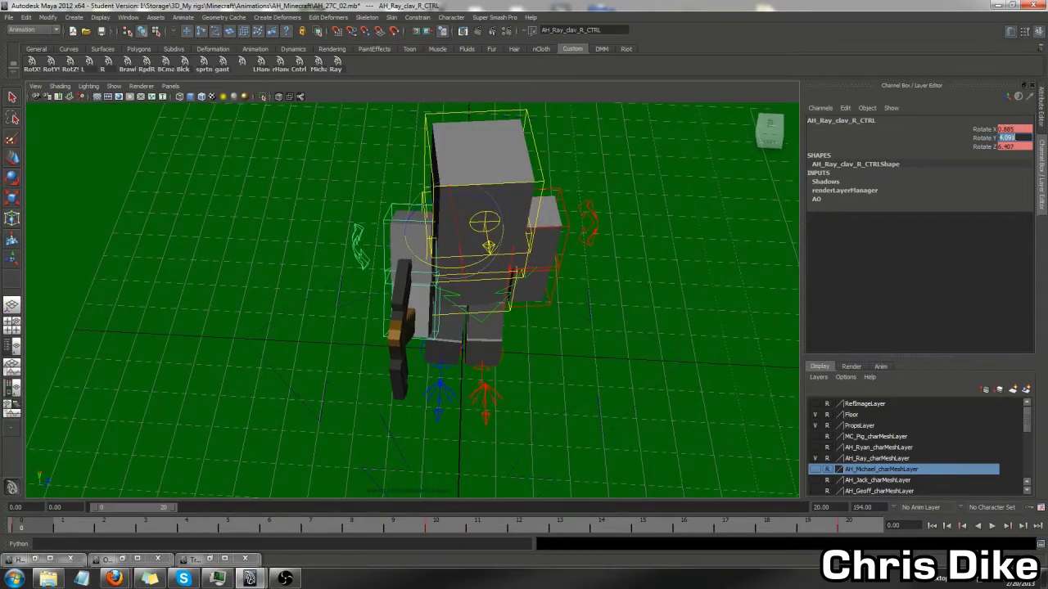
middle_drag(559, 373, 996, 309)
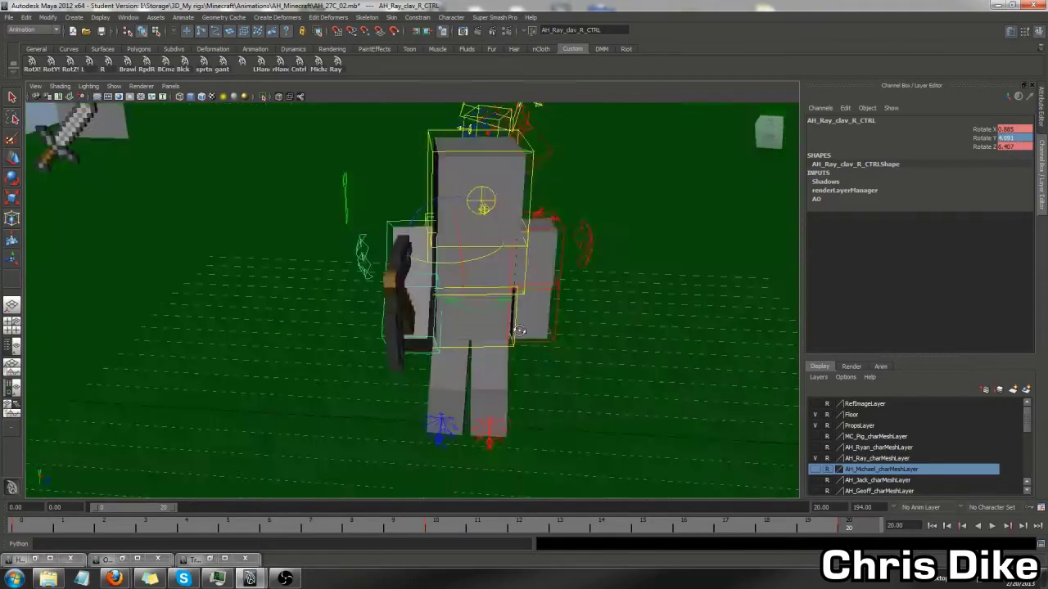
mouse_move(491, 311)
alt+mouse_down()
mouse_move(301, 247)
mouse_move(351, 197)
mouse_move(472, 213)
mouse_move(453, 248)
mouse_move(309, 242)
alt+mouse_up()
- Swing the right shoulder to Rotate X -62.256 at frame 10 and play the animation
click(404, 289)
click(404, 289)
click(351, 197)
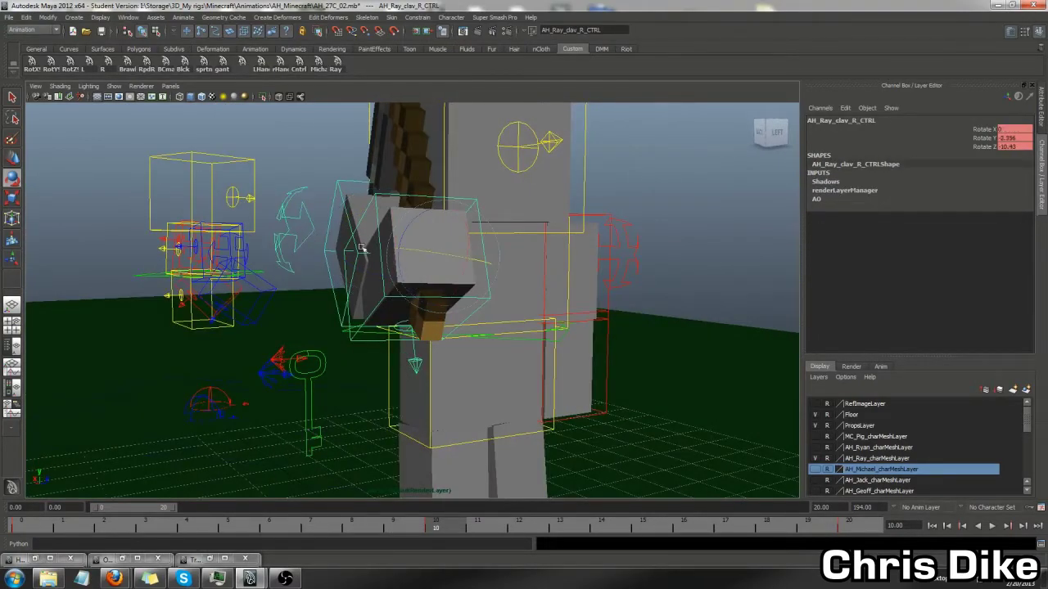
mouse_move(344, 201)
mouse_down()
mouse_move(413, 223)
mouse_move(368, 246)
mouse_up()
click(433, 304)
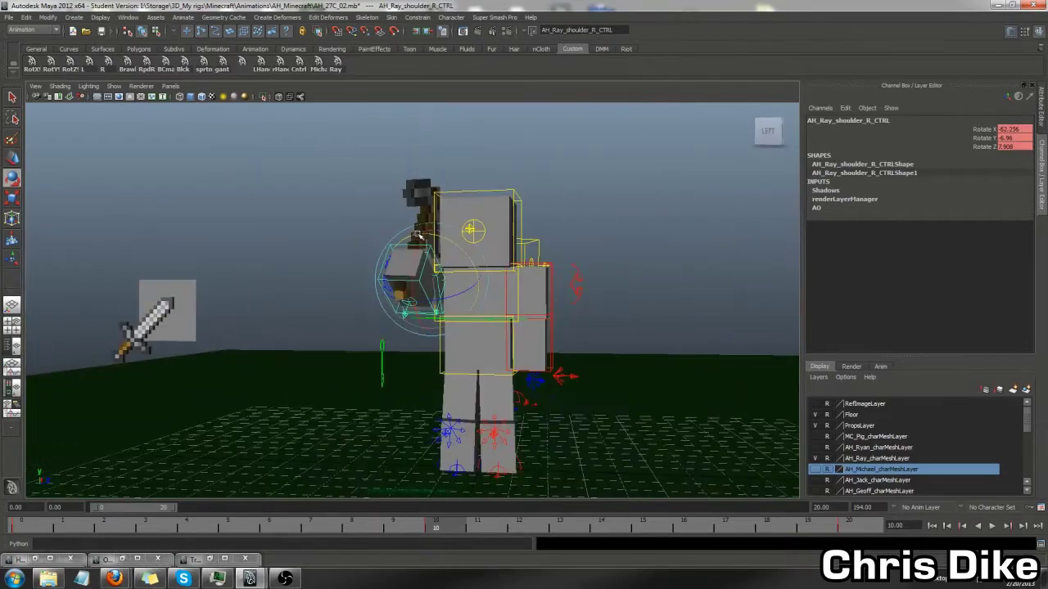
mouse_move(433, 304)
alt+mouse_down()
mouse_move(514, 342)
mouse_move(459, 328)
alt+mouse_up()
click(993, 527)
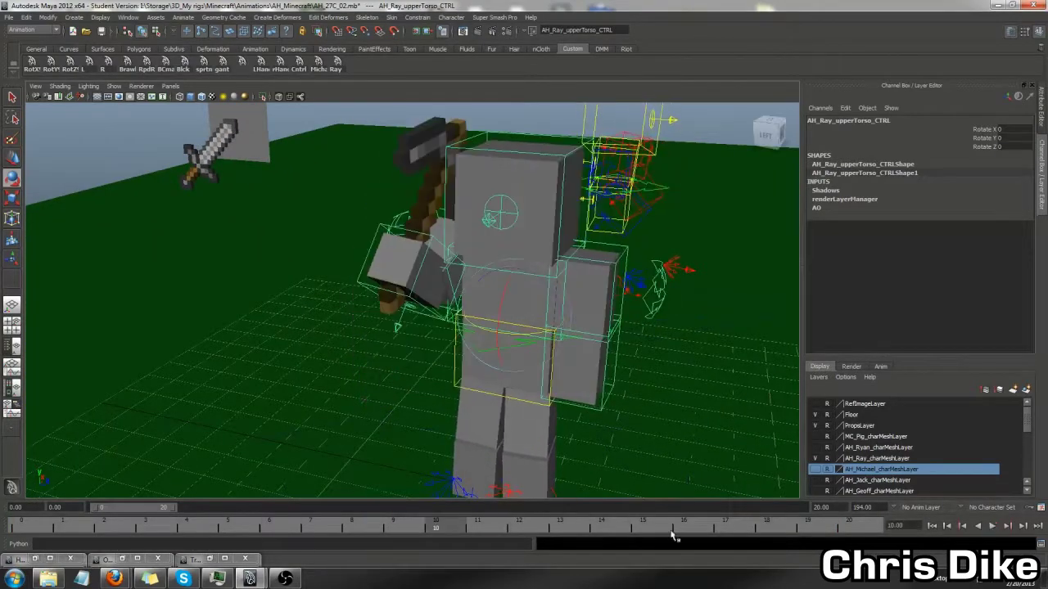
- Select the upper torso control and return to frame 0 in a front view
mouse_move(432, 533)
mouse_down()
mouse_move(300, 528)
mouse_move(436, 536)
mouse_up()
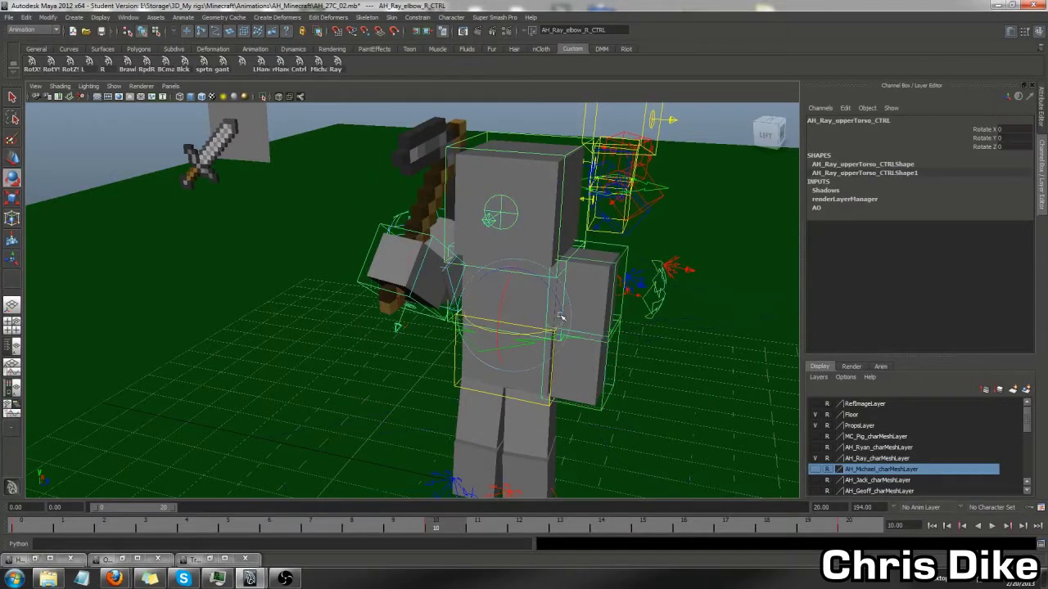
alt+drag(508, 352, 469, 356)
click(480, 375)
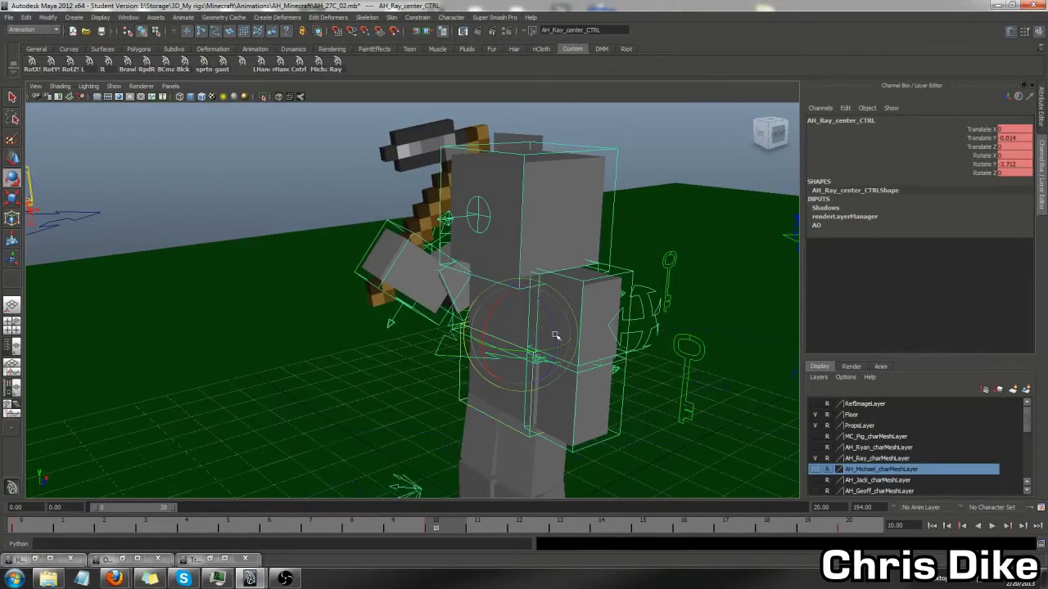
click(538, 352)
drag(254, 526, 24, 526)
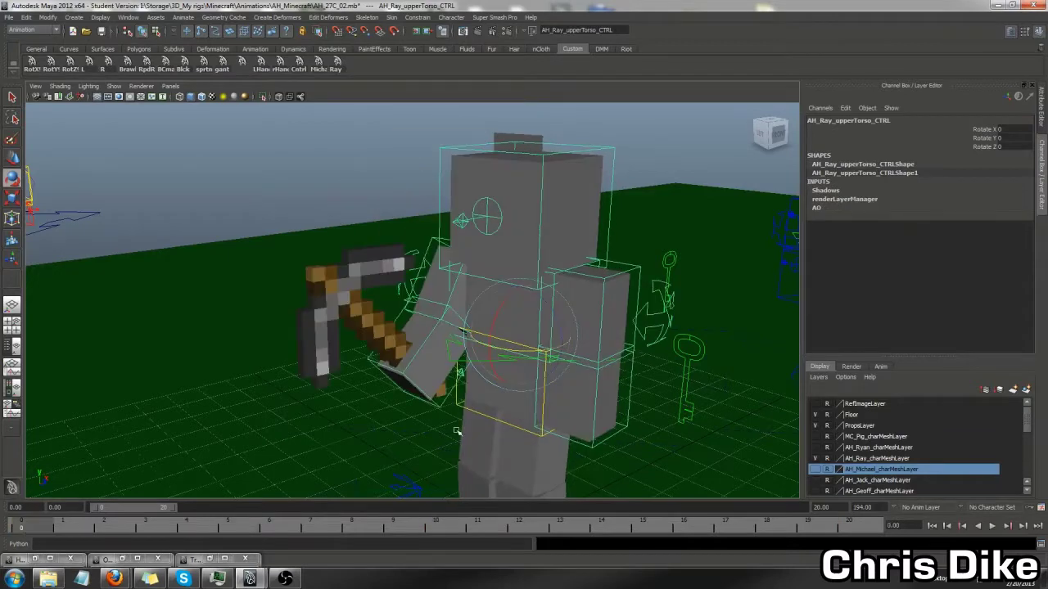
mouse_move(409, 328)
alt+mouse_down()
mouse_move(538, 338)
mouse_move(442, 491)
alt+mouse_up()
- Twist the upper torso at frame 10 and preview the swing
click(444, 530)
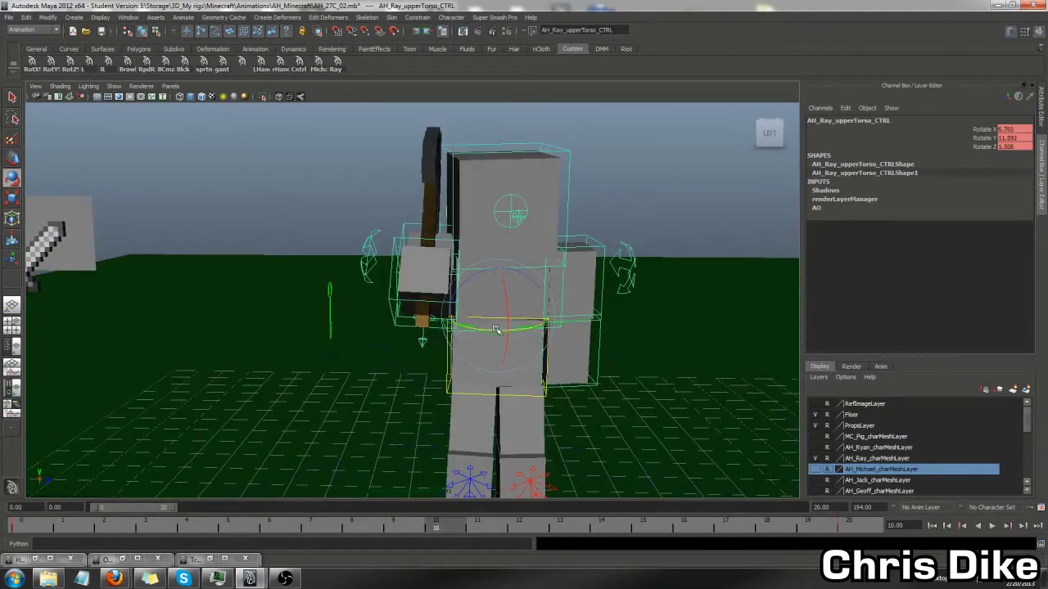
drag(496, 330, 559, 303)
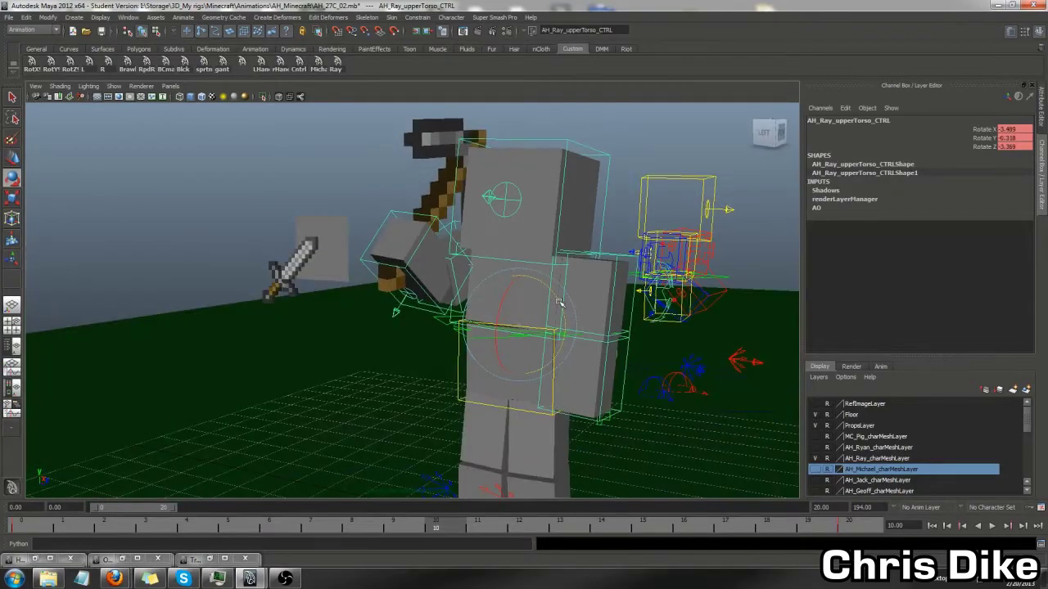
click(992, 525)
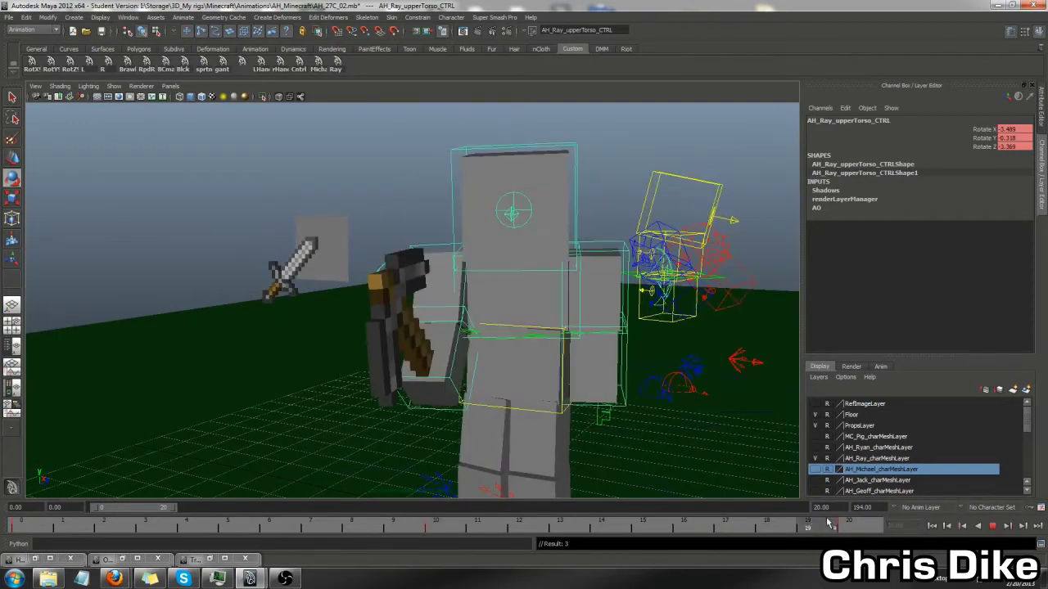
click(993, 525)
text(30)
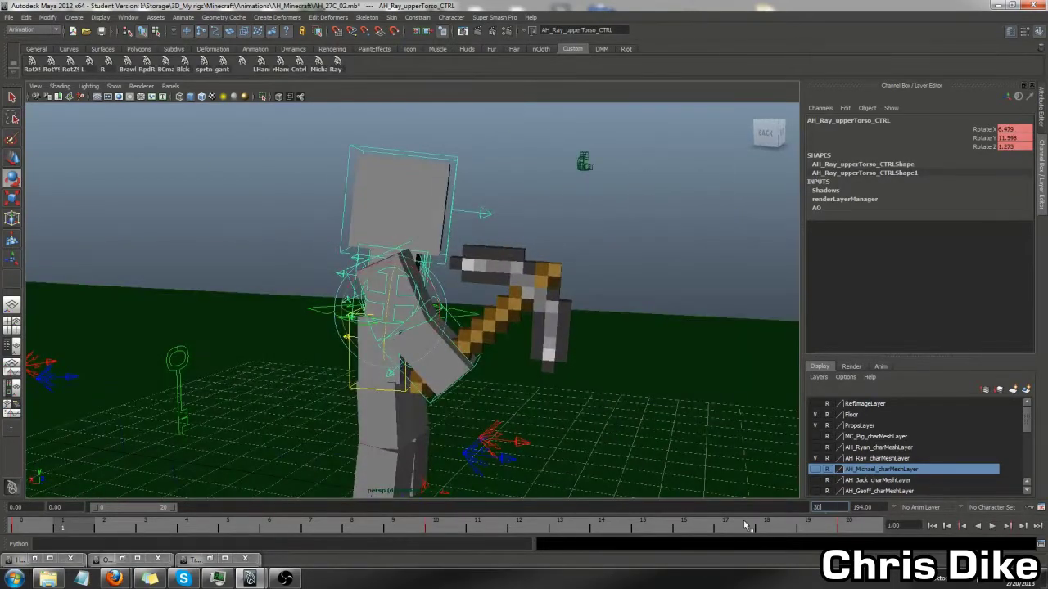
- Scrub frames 10–20 and play the 30-frame swing, orbiting in on the raised arm
click(599, 531)
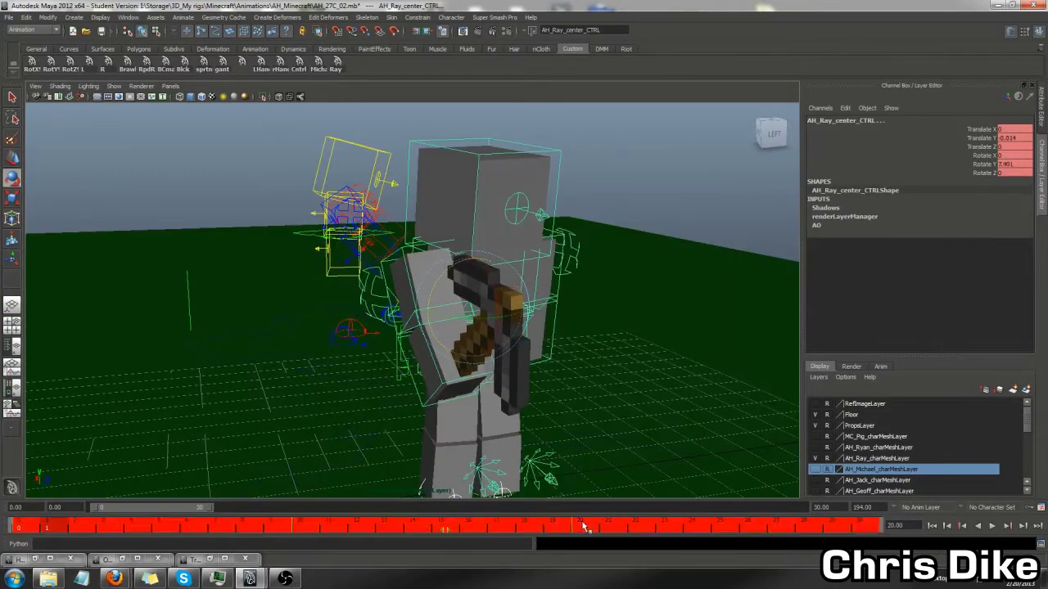
drag(860, 536, 432, 528)
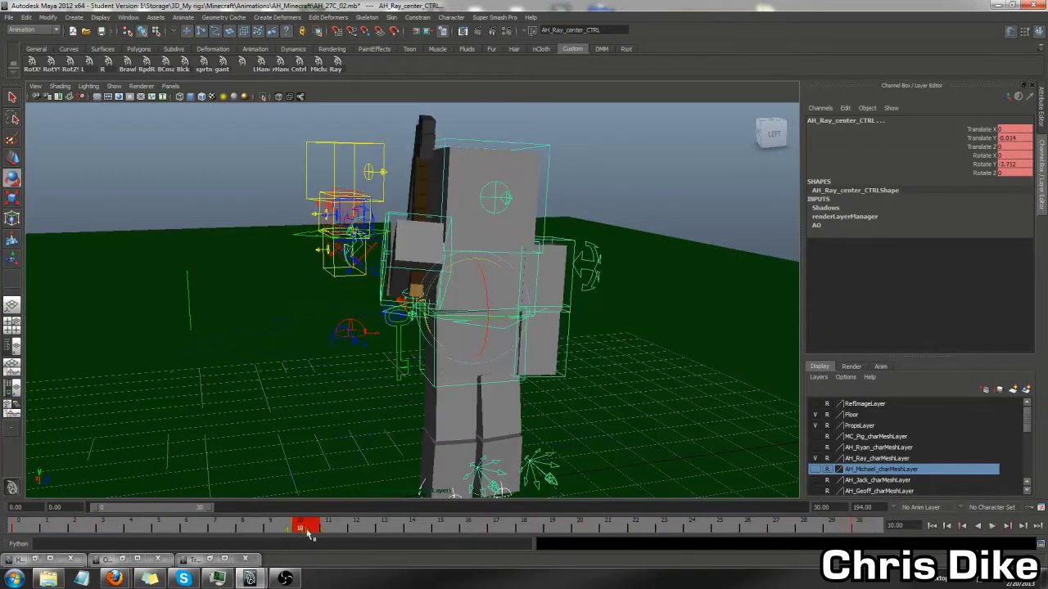
click(1000, 527)
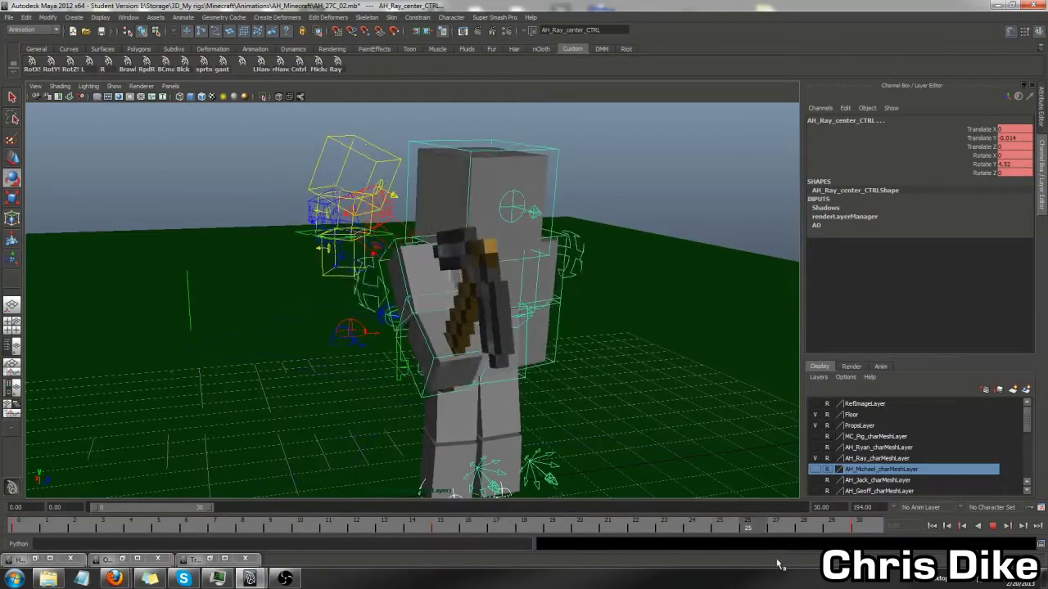
alt+drag(385, 471, 451, 475)
alt+drag(409, 432, 369, 325)
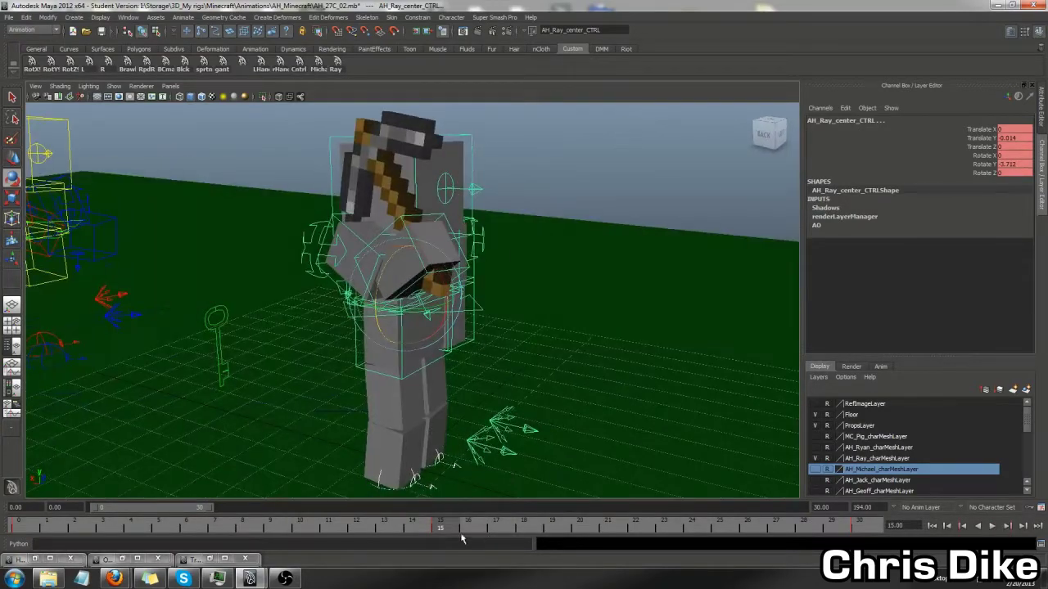
- Copy the key at frame 20 on the time slider
click(369, 325)
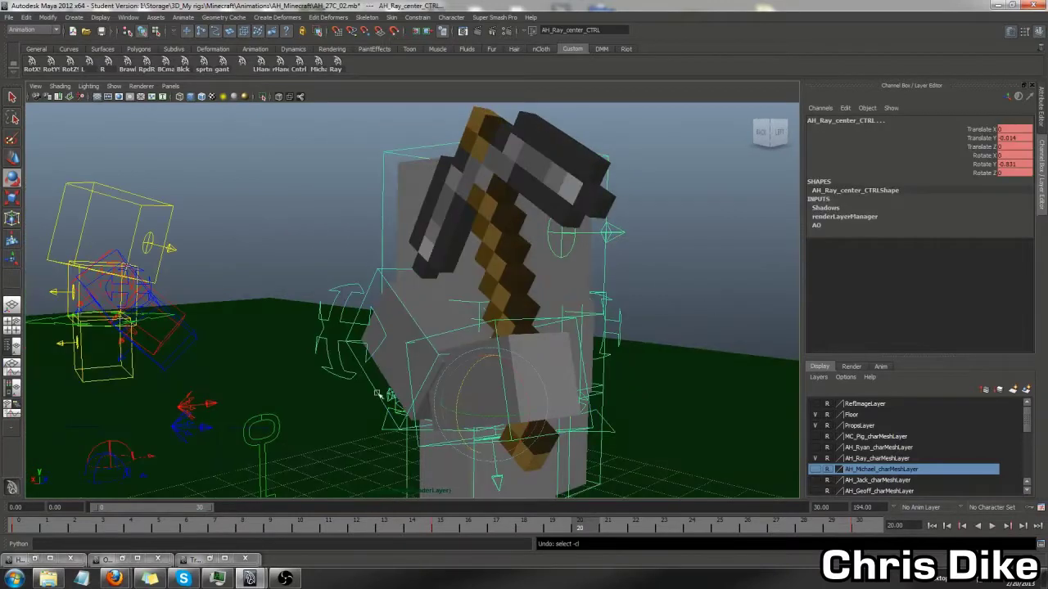
click(451, 524)
right_click(450, 524)
click(471, 425)
click(580, 528)
mouse_move(491, 368)
alt+mouse_down()
mouse_move(352, 311)
mouse_move(426, 311)
alt+mouse_up()
- Rotate the right clavicle's Rotate Z to raise the arm
click(339, 303)
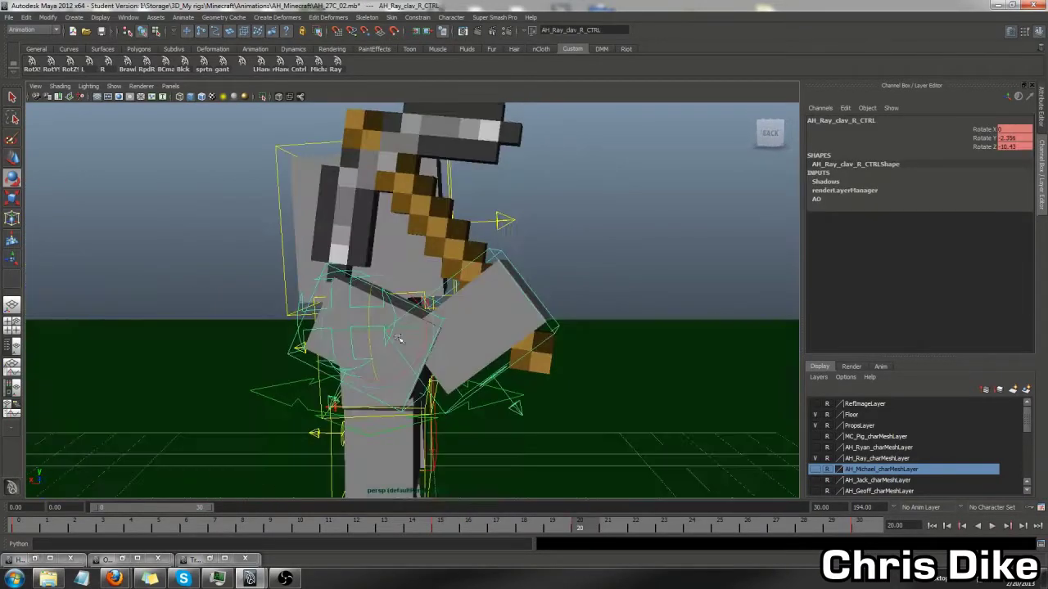
click(983, 146)
mouse_move(576, 244)
middle_down()
mouse_move(709, 293)
mouse_move(697, 297)
middle_up()
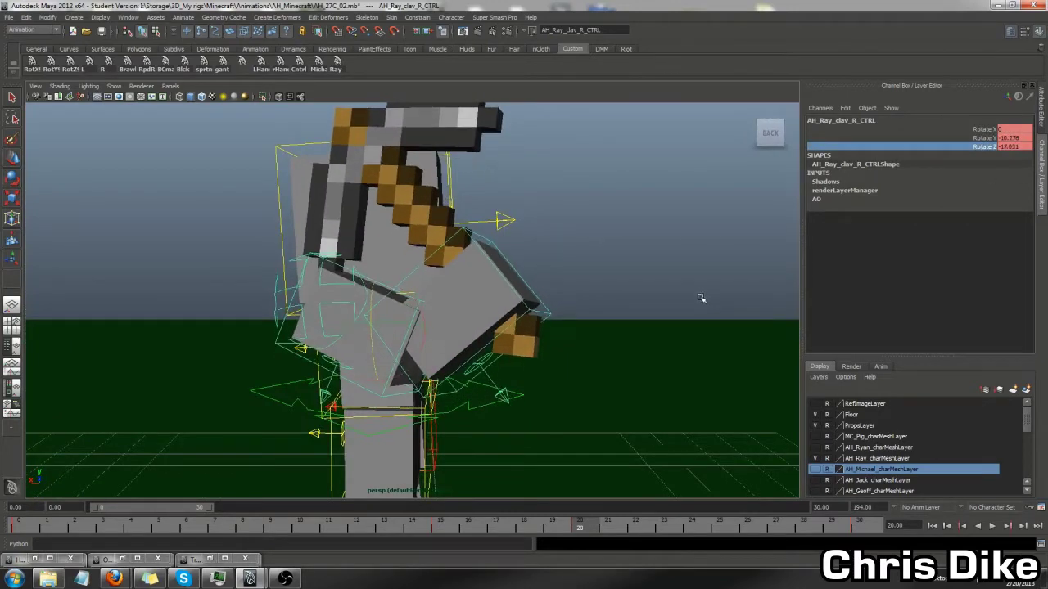
mouse_move(697, 297)
alt+mouse_down()
mouse_move(543, 227)
mouse_move(319, 327)
mouse_move(411, 325)
mouse_move(464, 222)
mouse_move(390, 299)
alt+mouse_up()
click(318, 328)
click(463, 222)
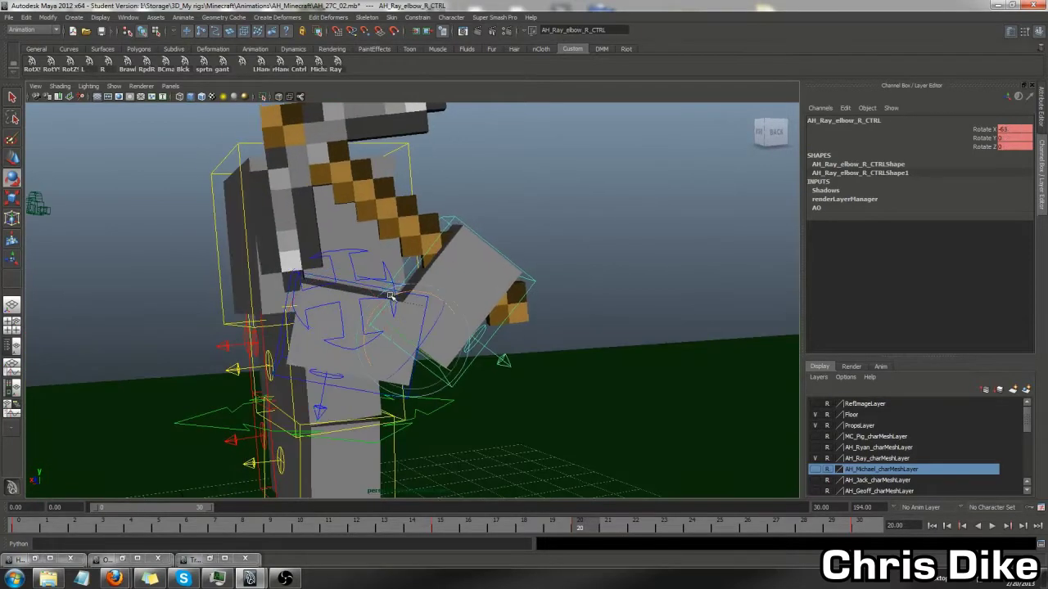
- Rotate the right shoulder slightly and replay the animation
key(alt+v)
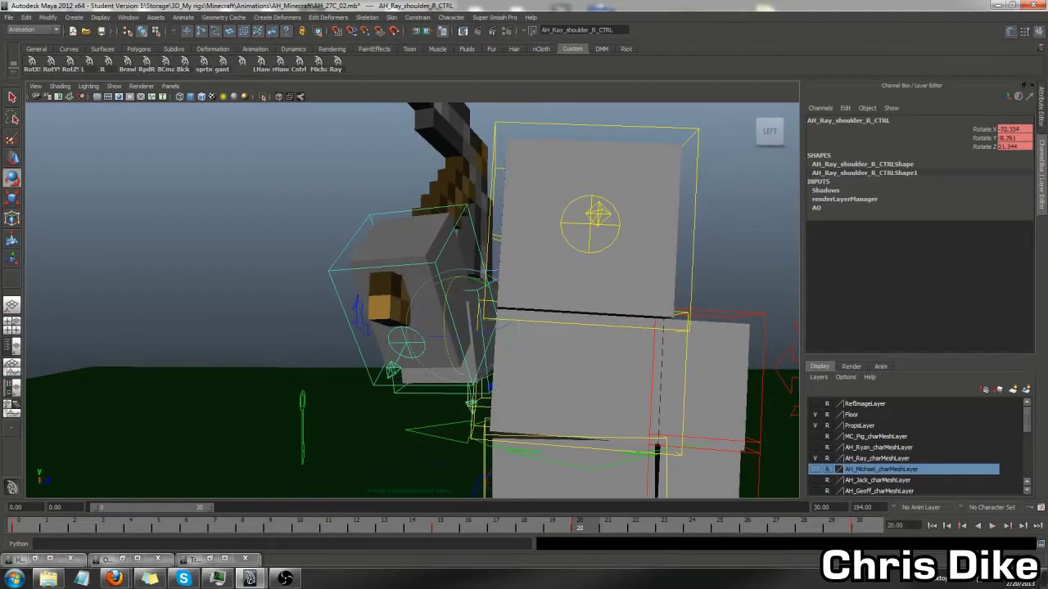
key(alt+v)
key(Up)
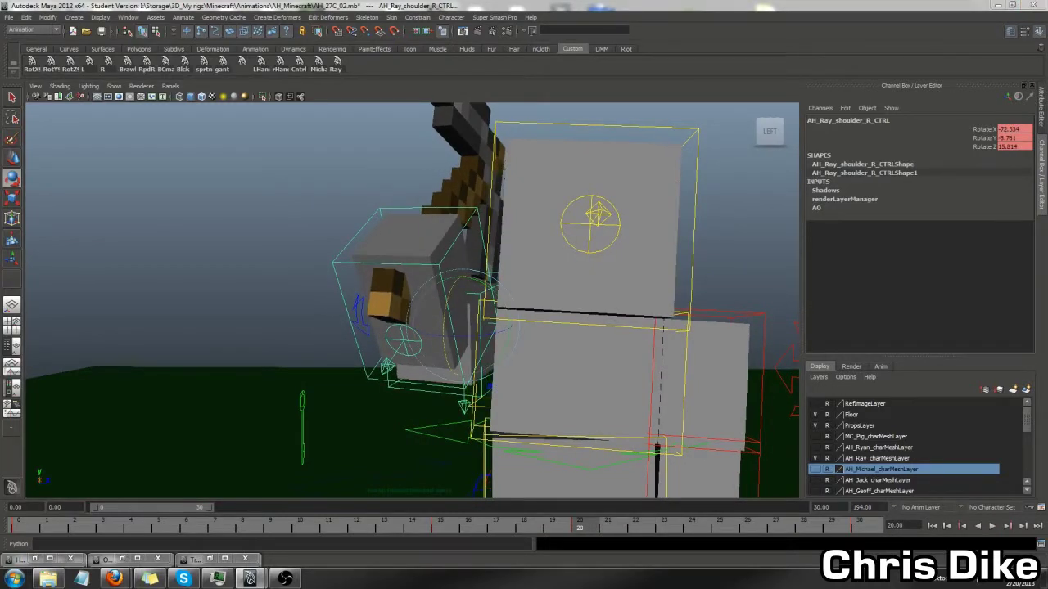
drag(393, 303, 403, 296)
alt+drag(189, 282, 245, 282)
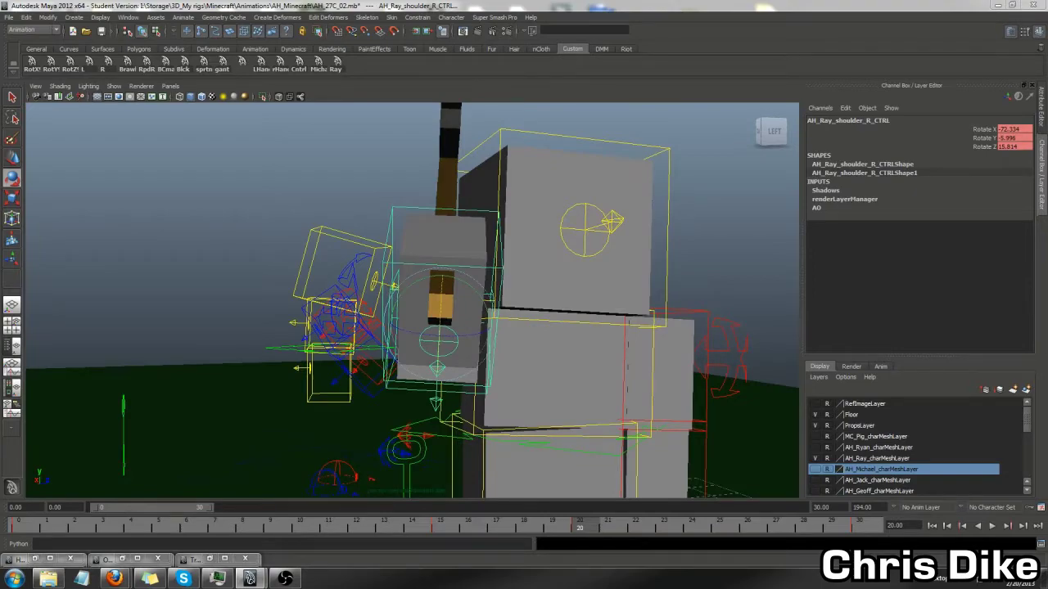
key(alt+v)
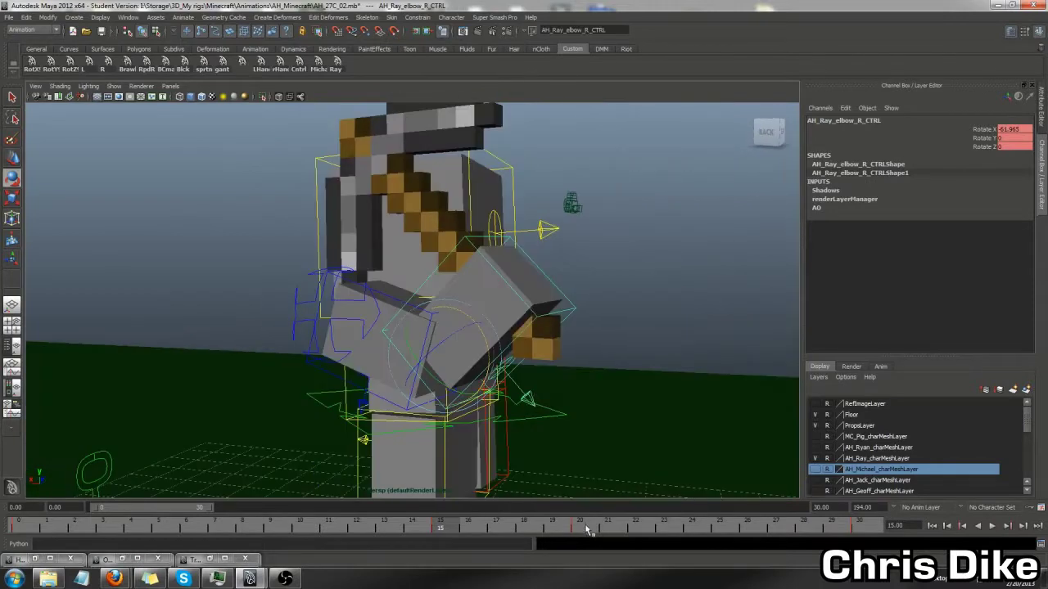
- Tilt the pickaxe with a small elbow rotation and play the swing again
middle_drag(409, 295, 426, 295)
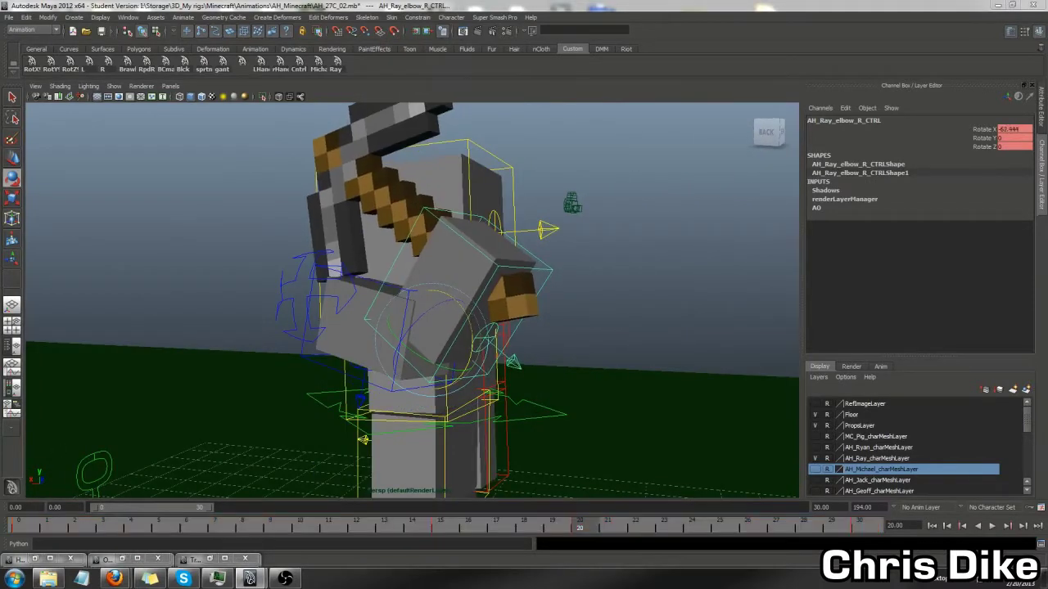
click(316, 329)
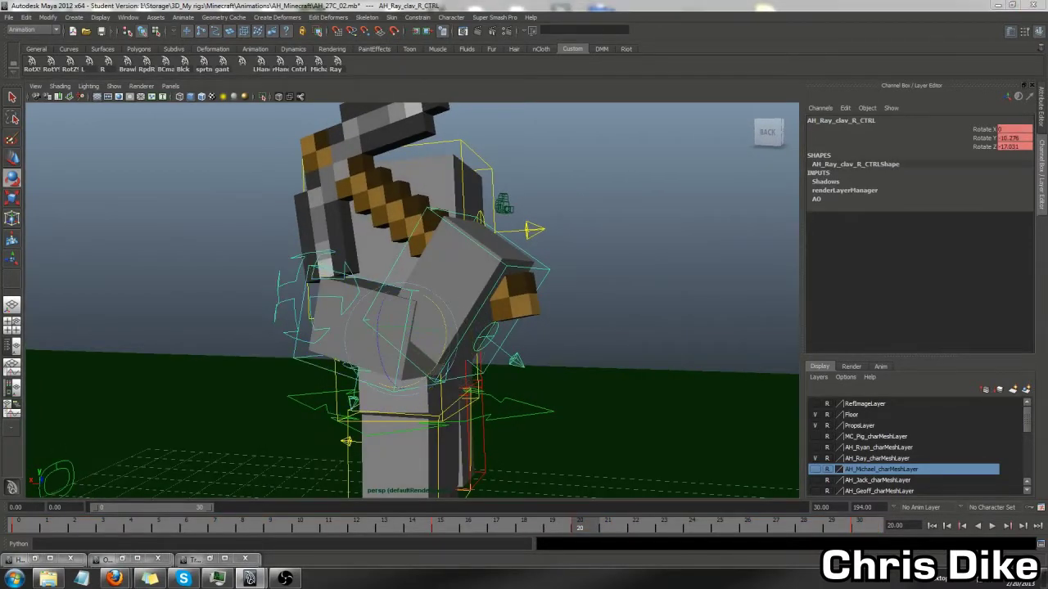
key(alt+v)
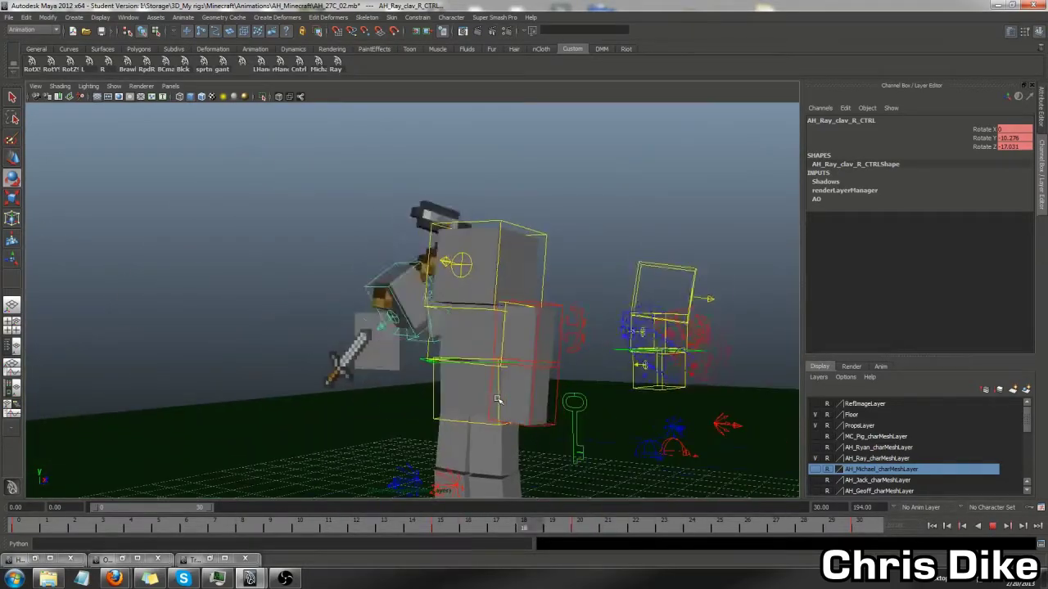
- Hide the other character's control rig display layer
click(993, 526)
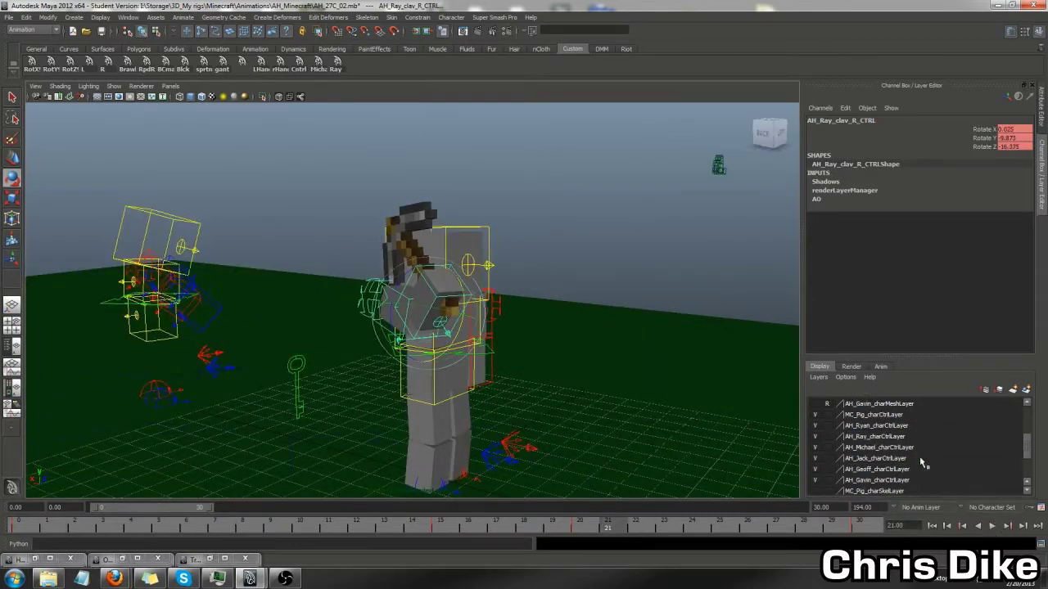
scroll(919, 456, down, 5)
scroll(888, 461, up, 1)
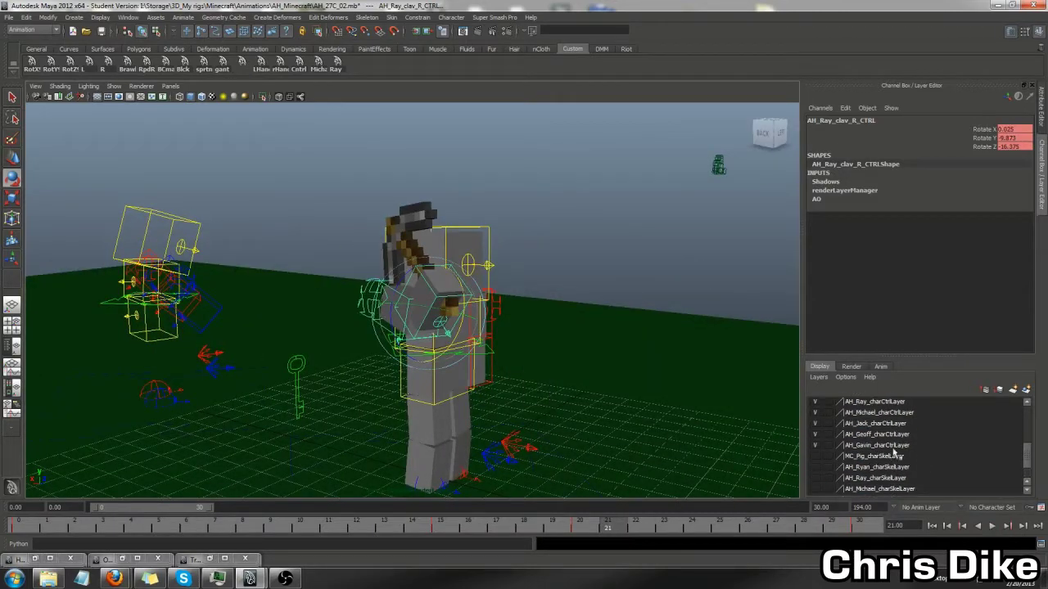
scroll(905, 444, up, 1)
click(814, 445)
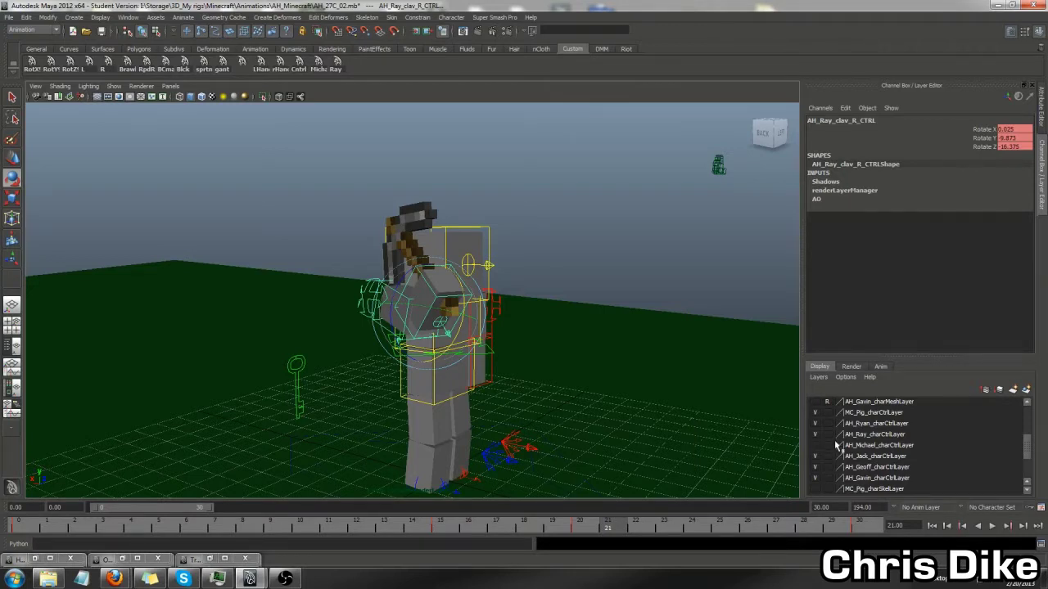
- Replay the swing, check it from frame 15, and return to frame 0
key(alt+v)
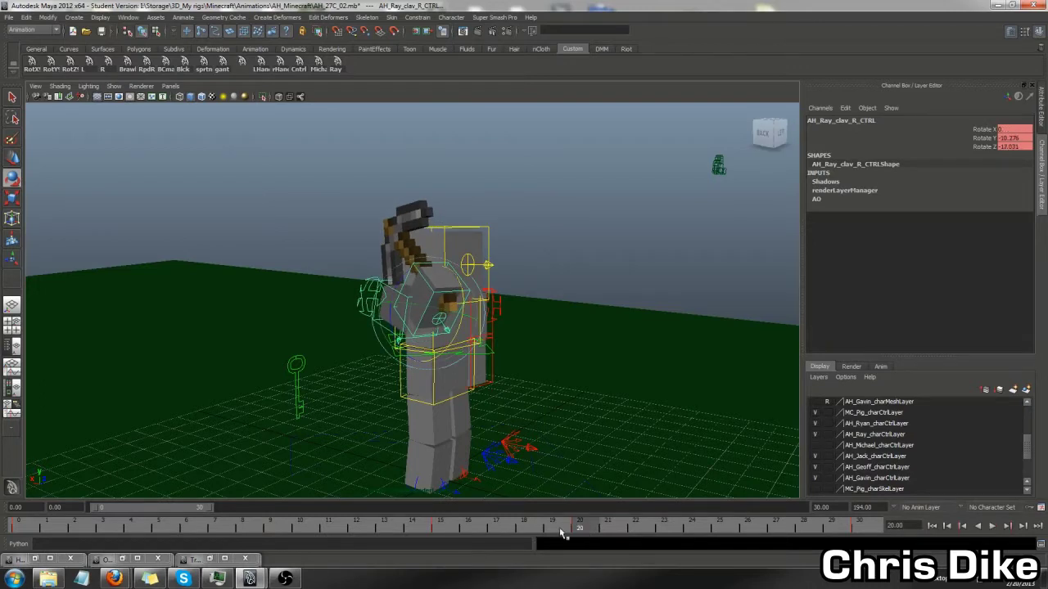
key(alt+v)
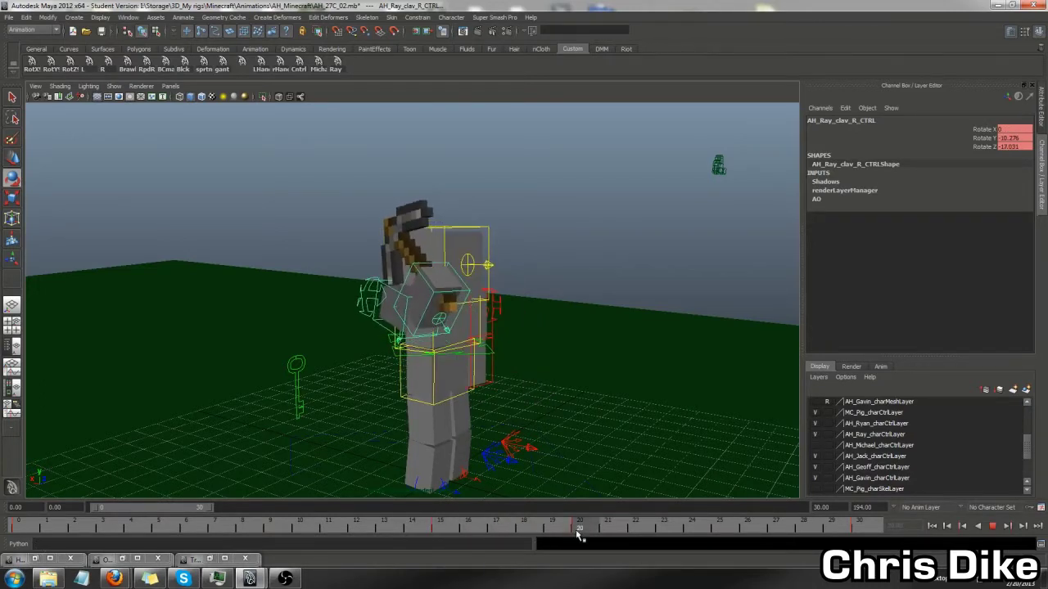
drag(579, 533, 449, 538)
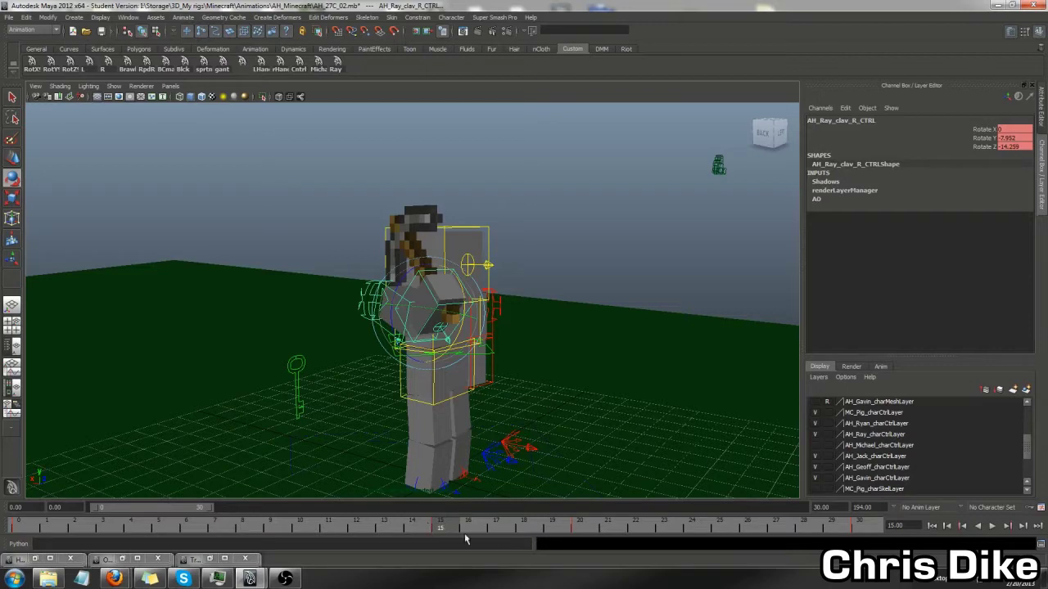
key(alt+v)
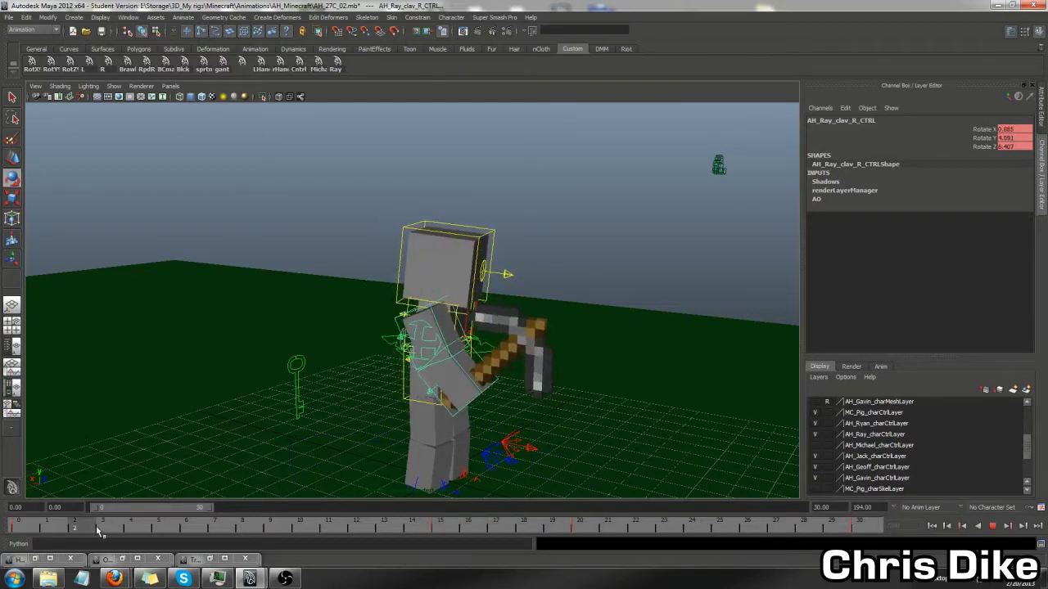
key(alt+v)
key(f)
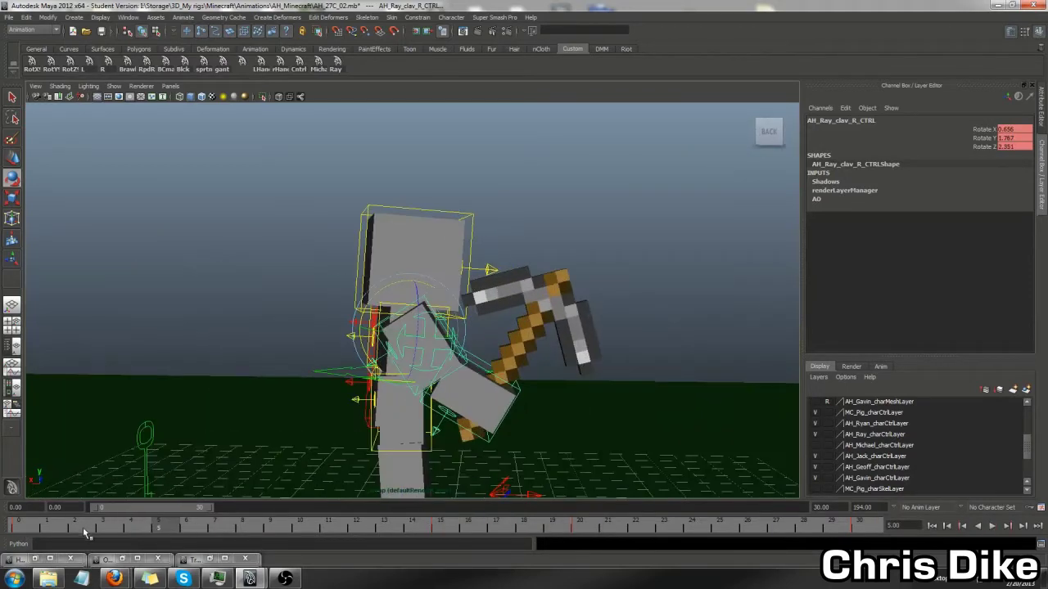
click(20, 531)
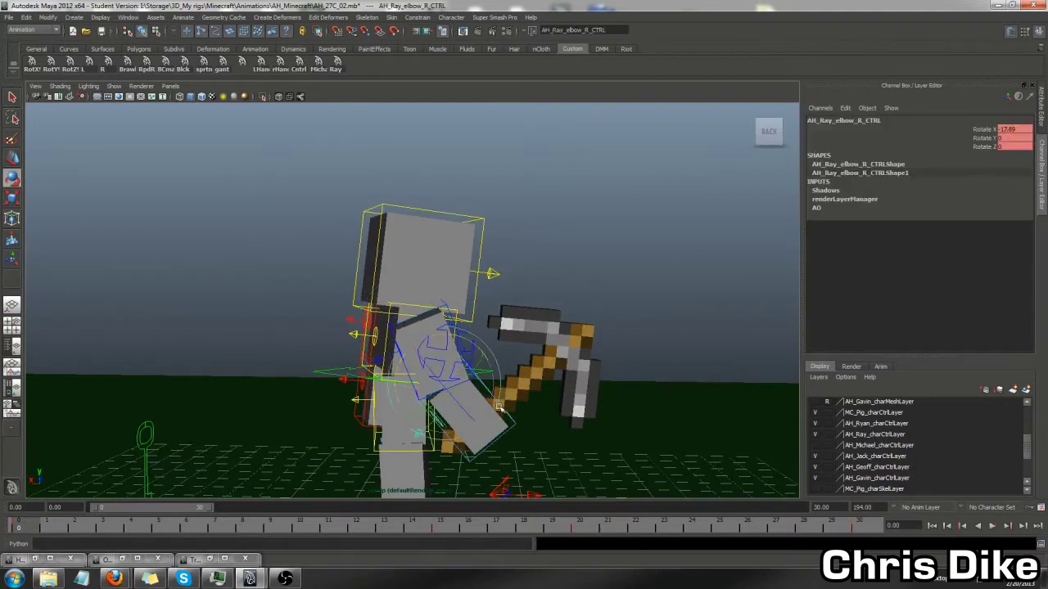
- Paste the copied key at frame 4
key(f)
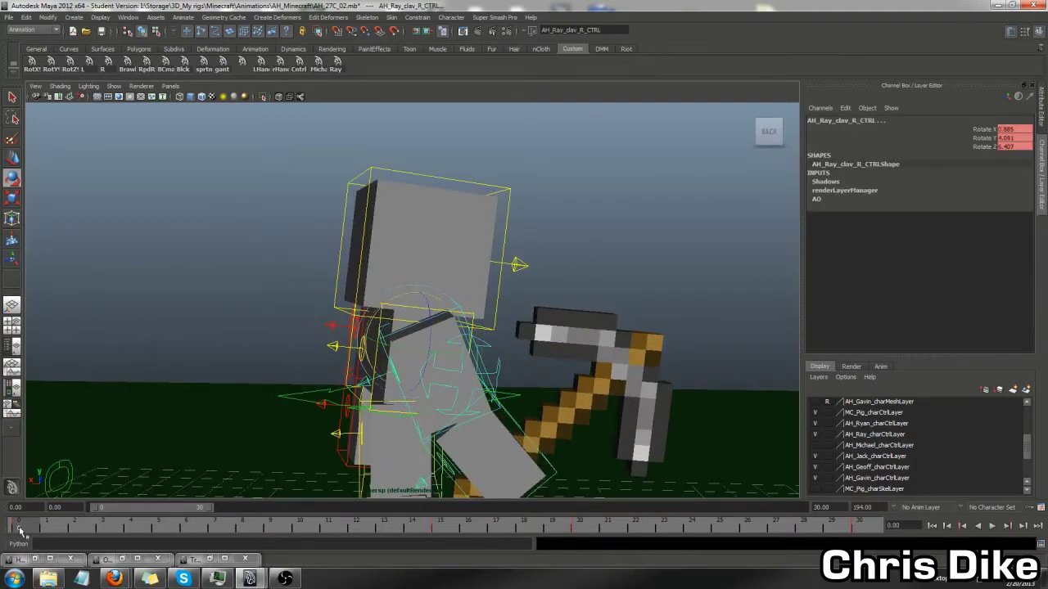
right_click(163, 528)
click(130, 528)
right_click(133, 528)
click(246, 407)
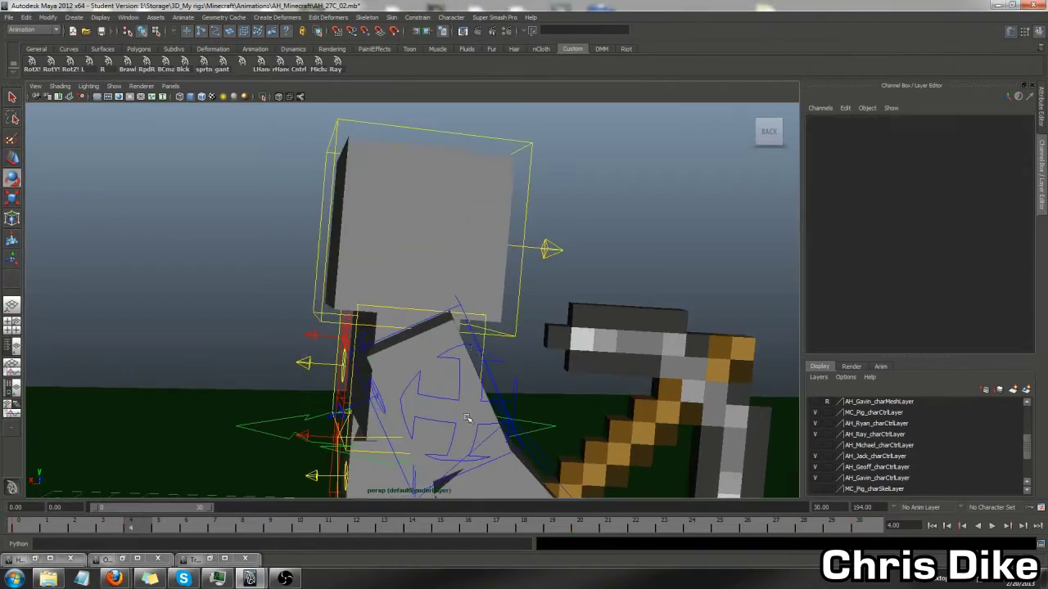
- In the front view, rotate the right shoulder to raise the pickaxe arm
mouse_move(410, 327)
alt+mouse_down()
mouse_move(442, 268)
mouse_move(427, 269)
mouse_move(434, 278)
alt+mouse_up()
key(space)
key(space)
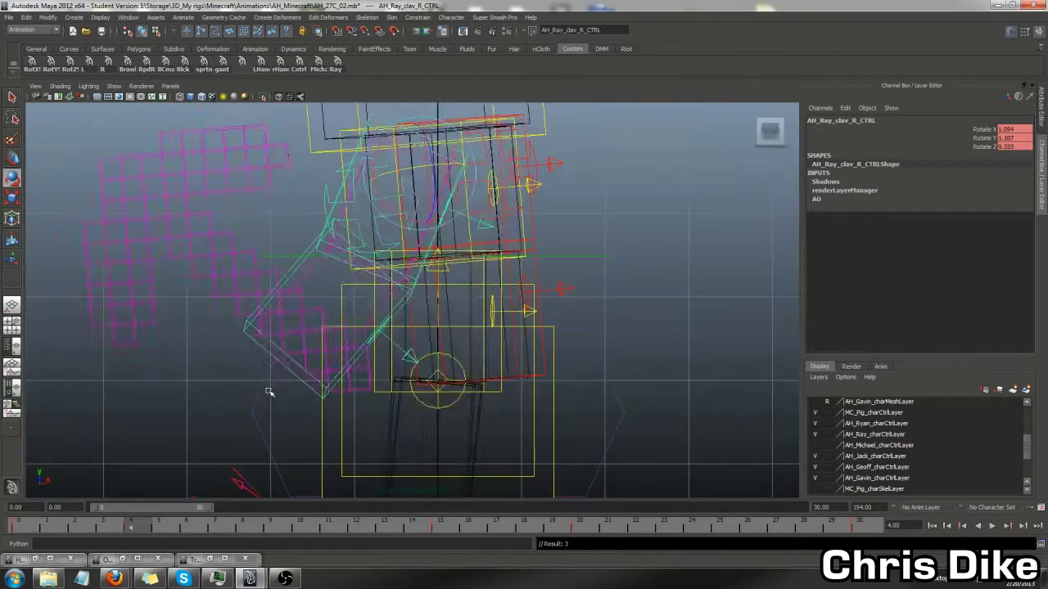
key(comma)
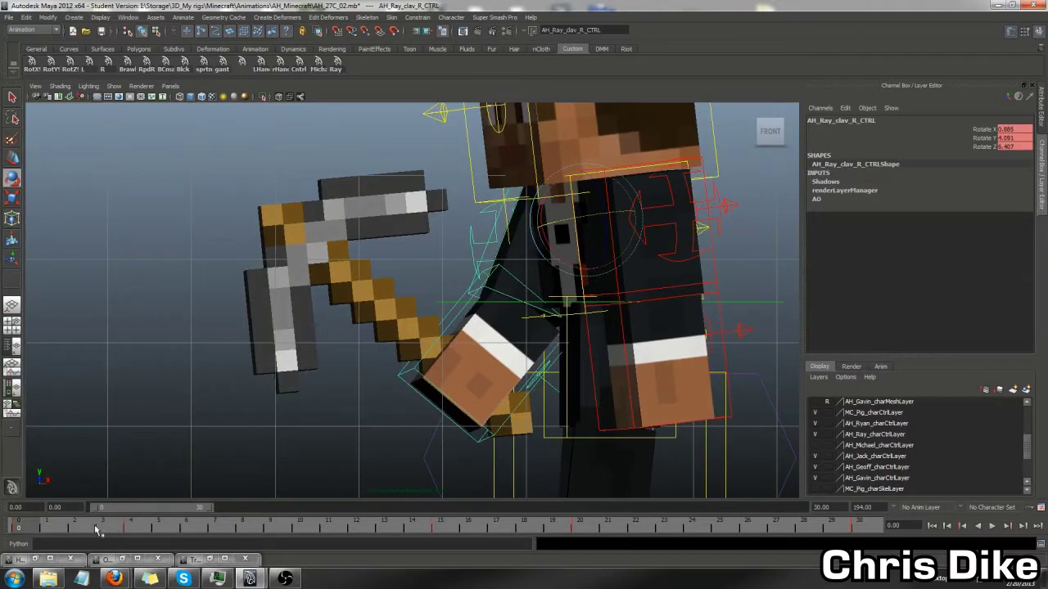
click(504, 257)
drag(523, 254, 486, 338)
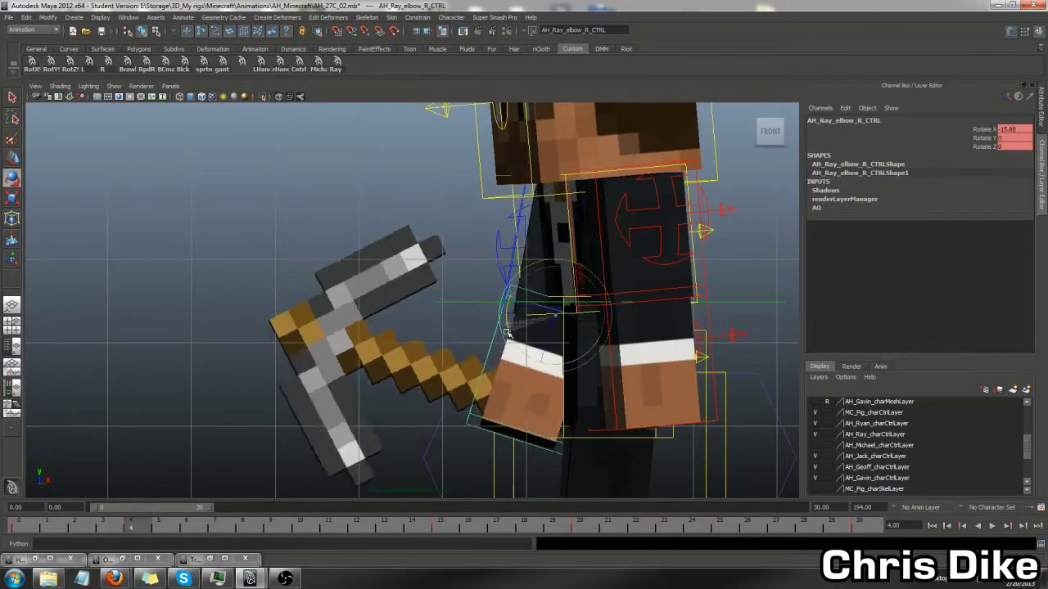
- Play the swing back from a higher angle to check the new arm pose
click(501, 245)
mouse_move(458, 260)
alt+mouse_down()
mouse_move(510, 257)
mouse_move(562, 315)
alt+mouse_up()
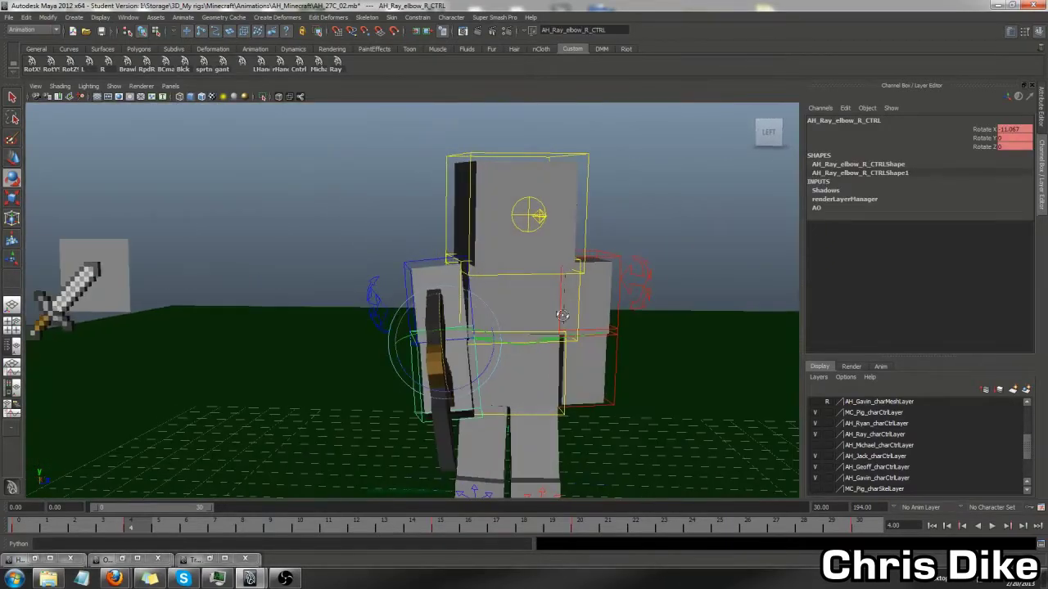
click(991, 526)
alt+drag(622, 409, 690, 450)
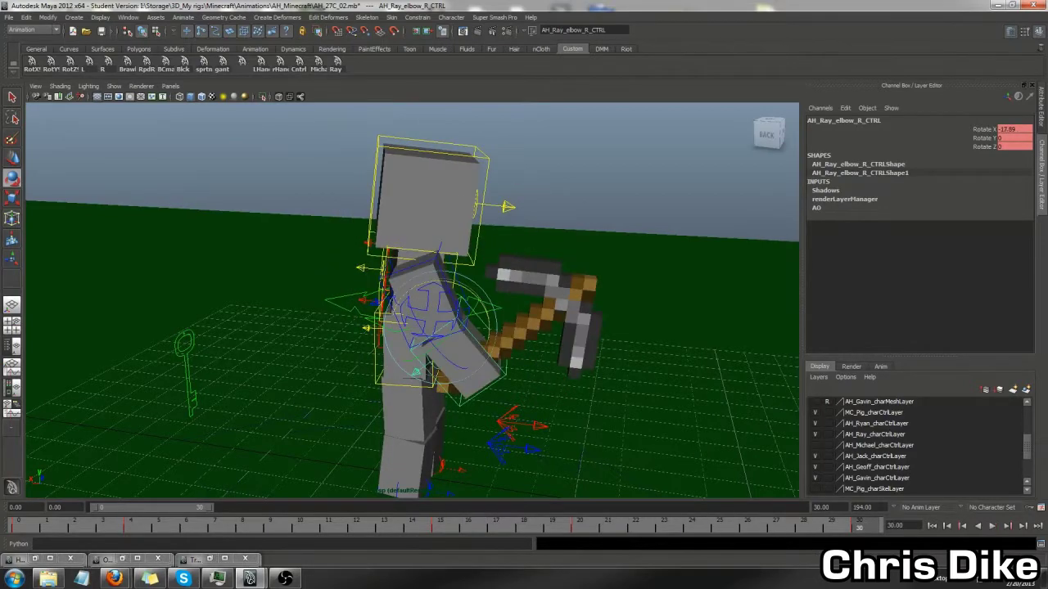
scroll(426, 311, up, 5)
click(430, 204)
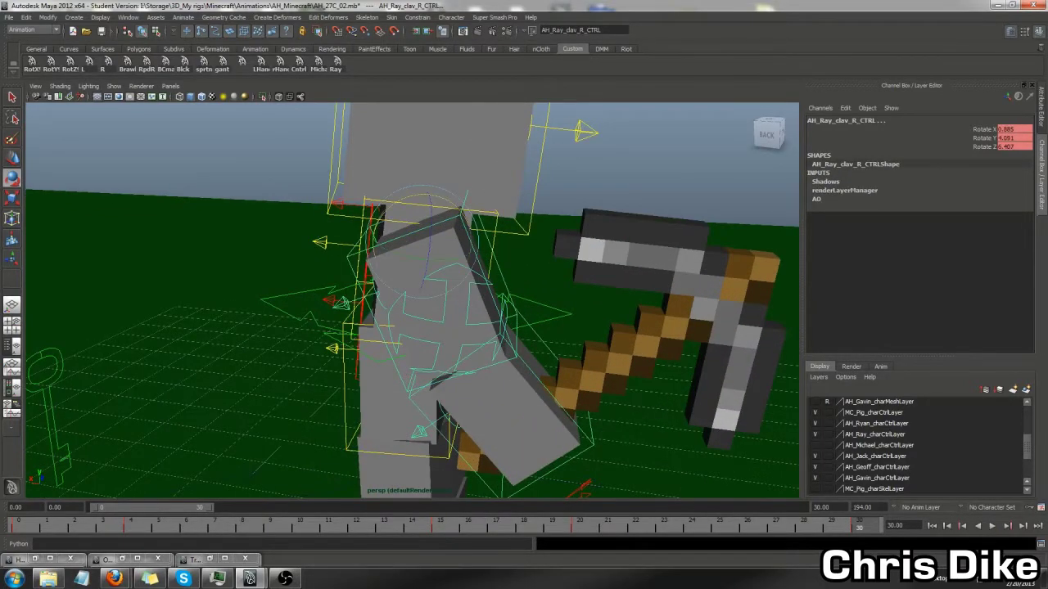
- Load the right shoulder and clavicle controls' rotation curves into the Graph Editor together
drag(245, 110, 517, 84)
click(531, 100)
mouse_move(547, 114)
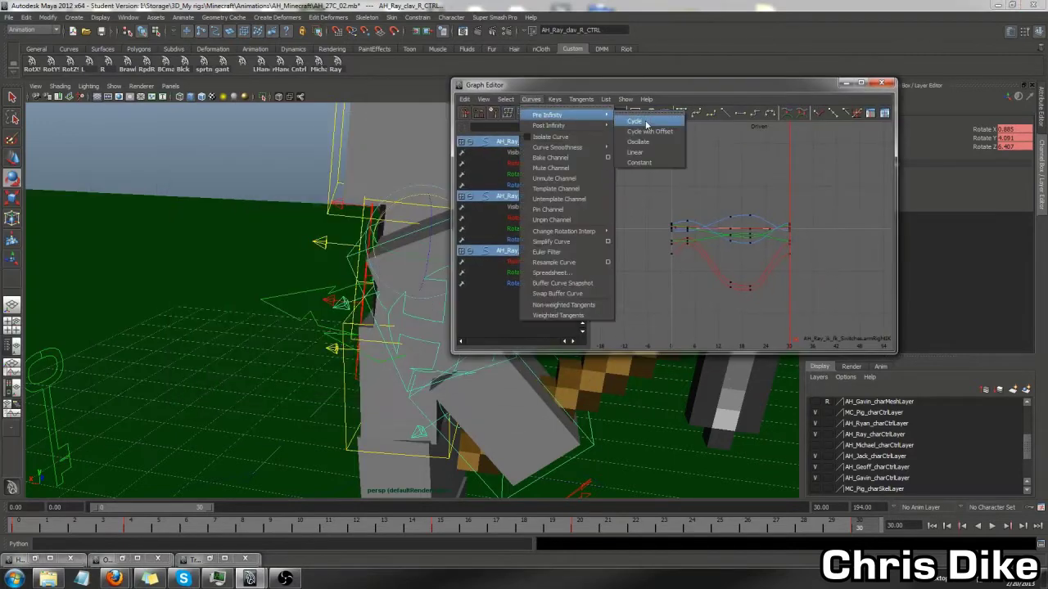
click(637, 141)
click(532, 229)
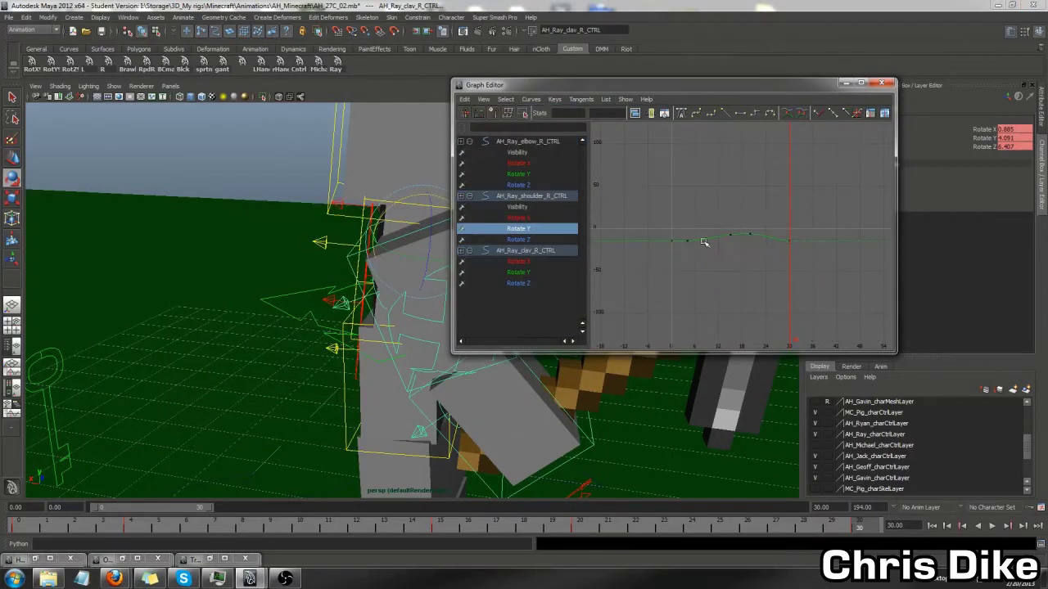
click(428, 369)
ctrl+click(528, 197)
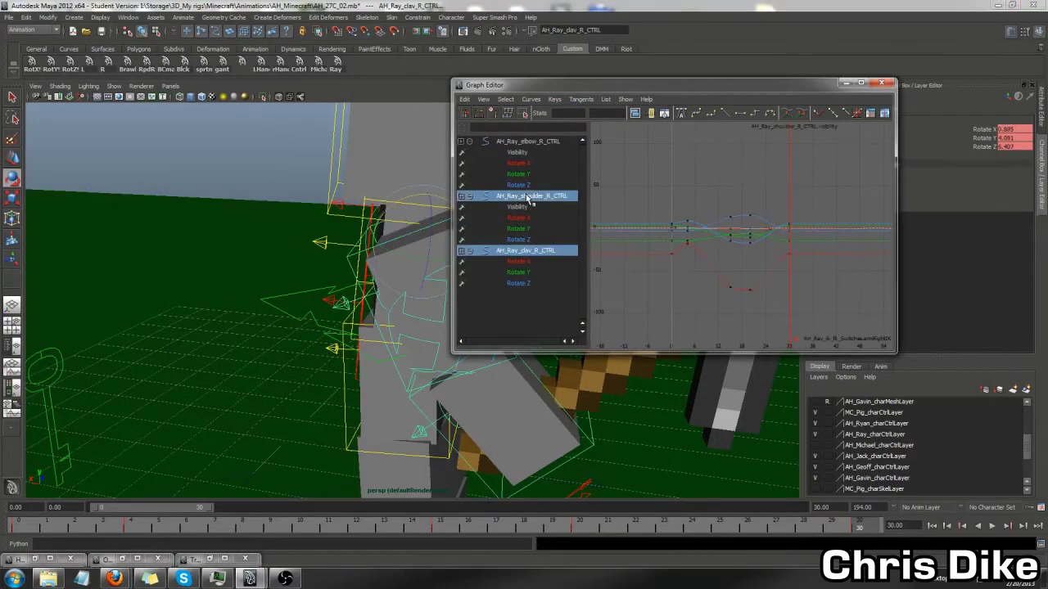
- Set Pre Infinity and Post Infinity to Cycle on the arm rotation curves
click(531, 99)
mouse_move(548, 115)
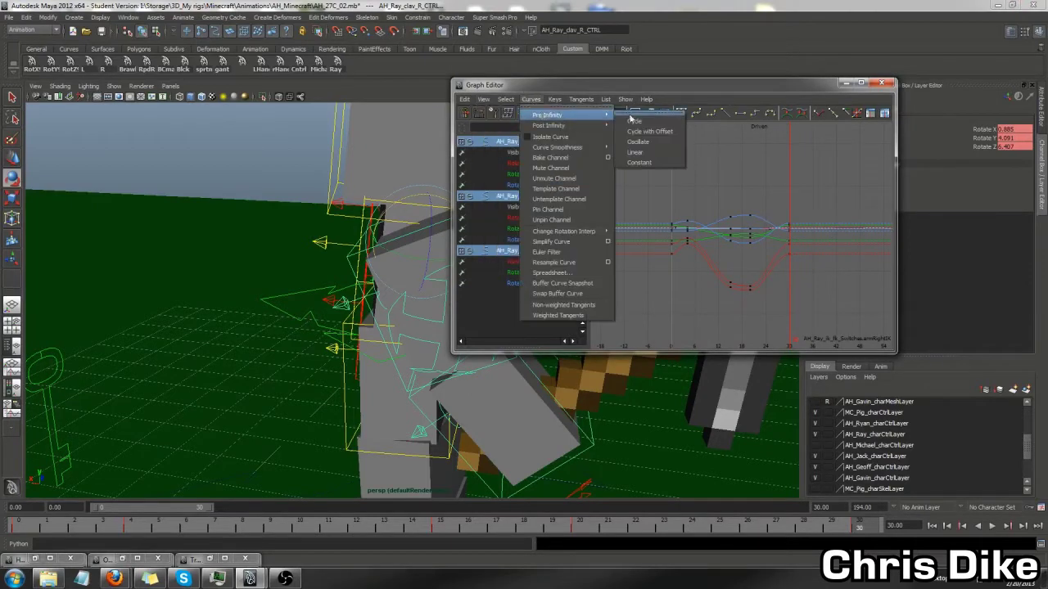
click(647, 126)
click(532, 99)
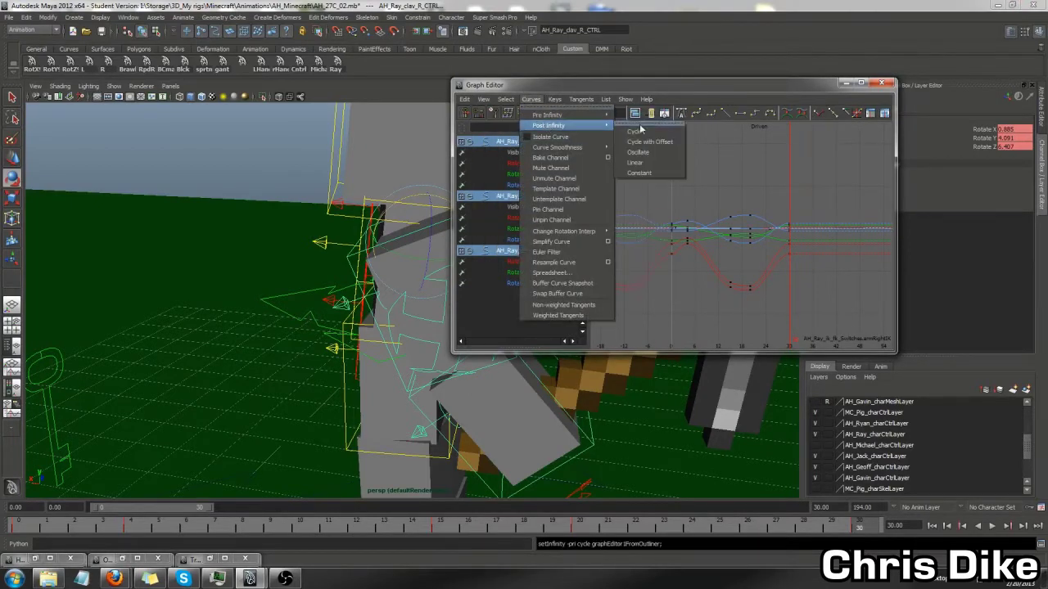
click(647, 131)
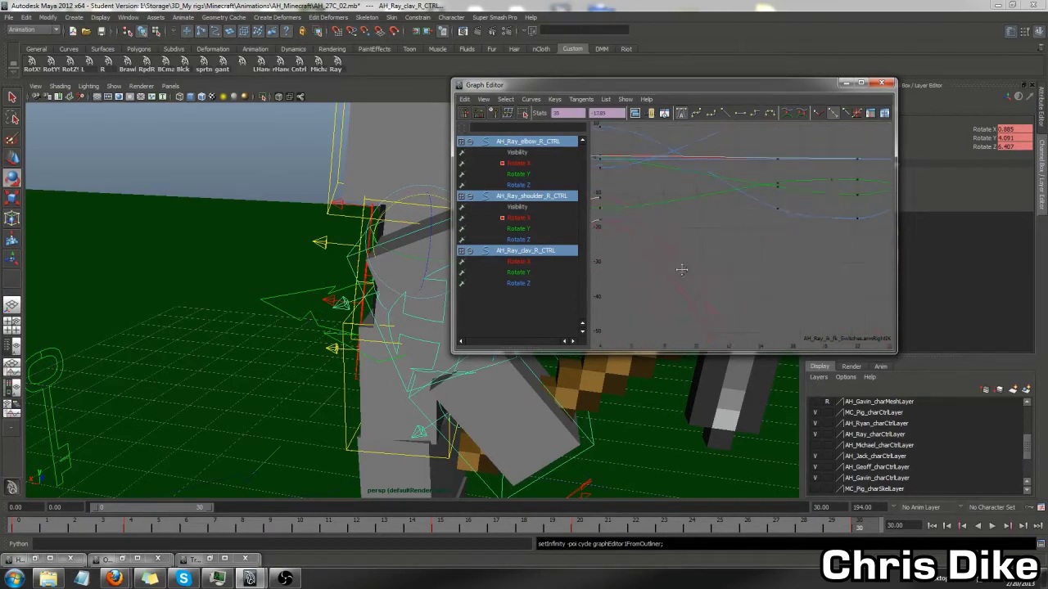
- Frame the curves and inspect the clavicle's end keys, then close the editor and play
key(f)
drag(709, 316, 687, 236)
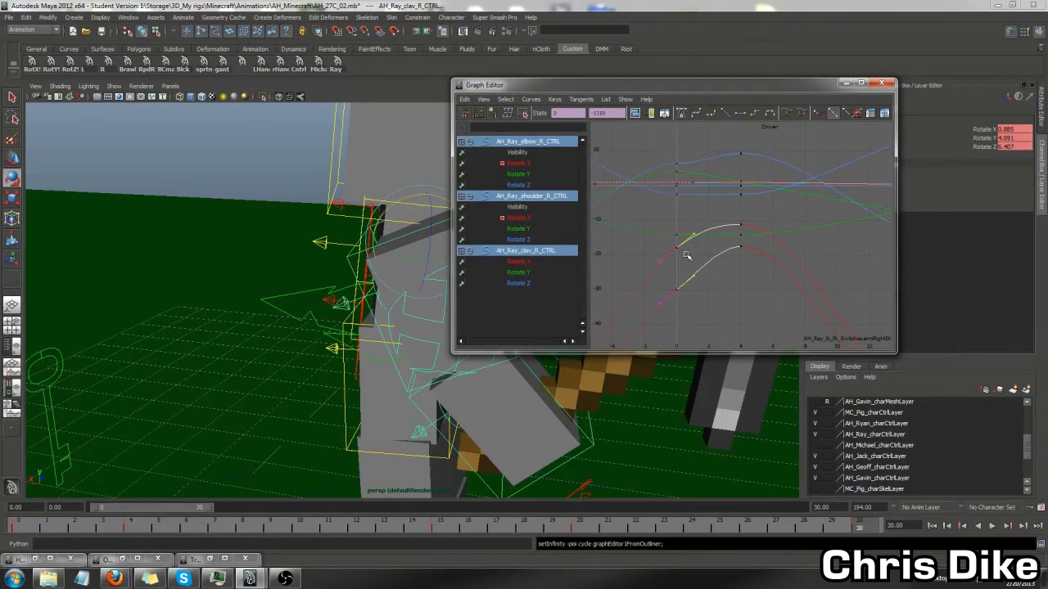
mouse_move(686, 256)
alt+right_down()
mouse_move(732, 280)
mouse_move(609, 202)
alt+right_up()
alt+right_drag(705, 281, 708, 266)
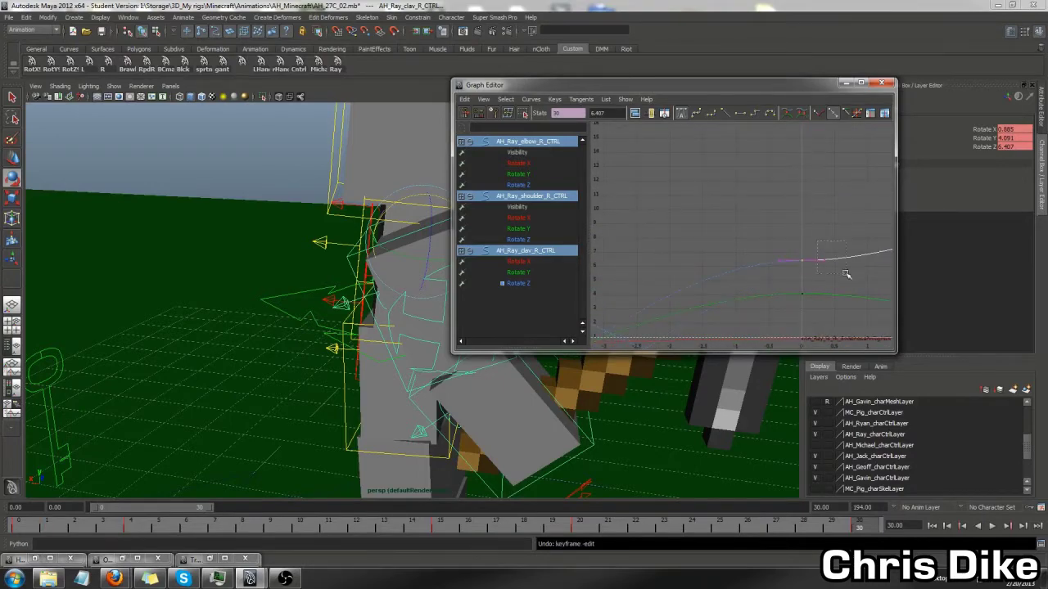
click(881, 82)
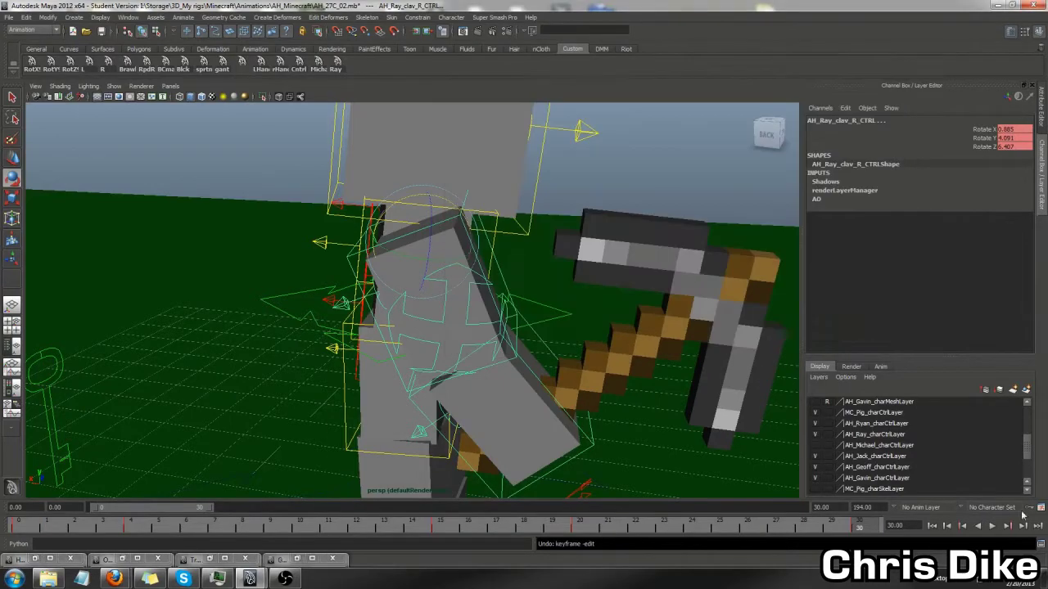
click(992, 525)
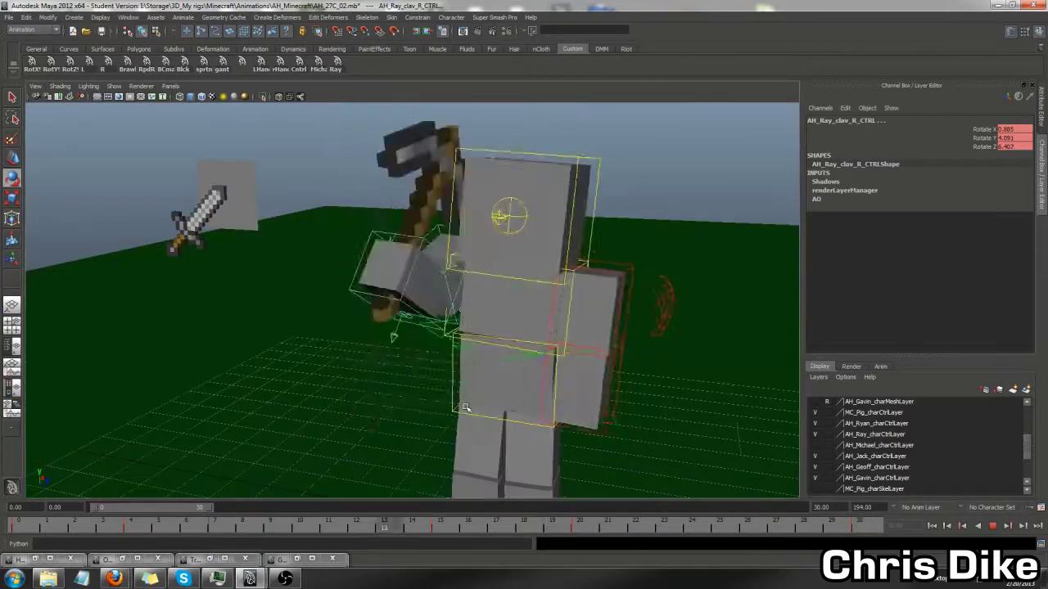
- At frame 15, select the center control and review its curves in the Graph Editor
key(Escape)
click(496, 361)
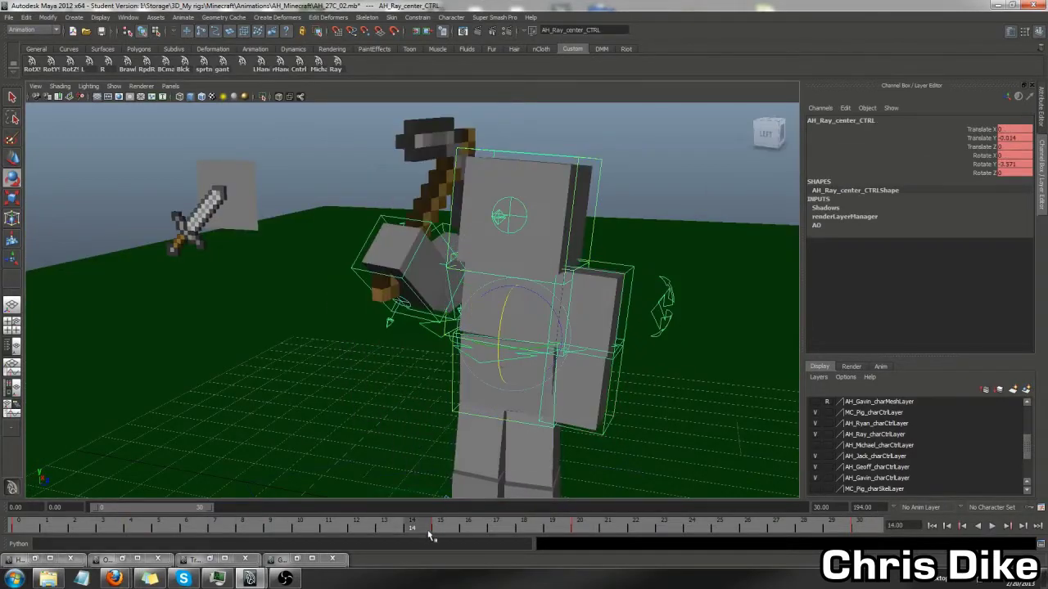
click(431, 537)
alt+middle_drag(462, 352, 462, 254)
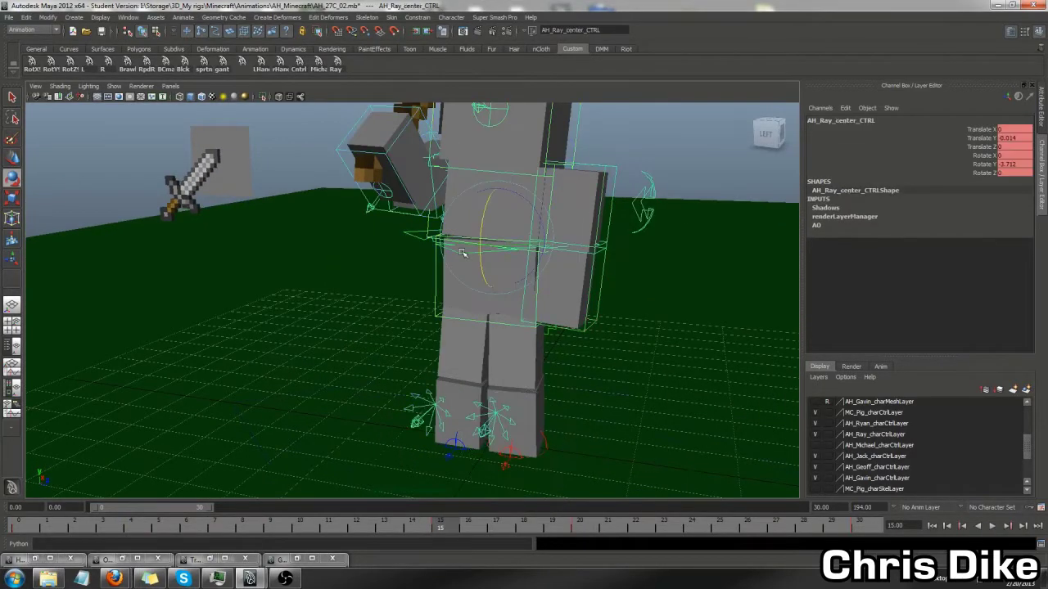
click(297, 559)
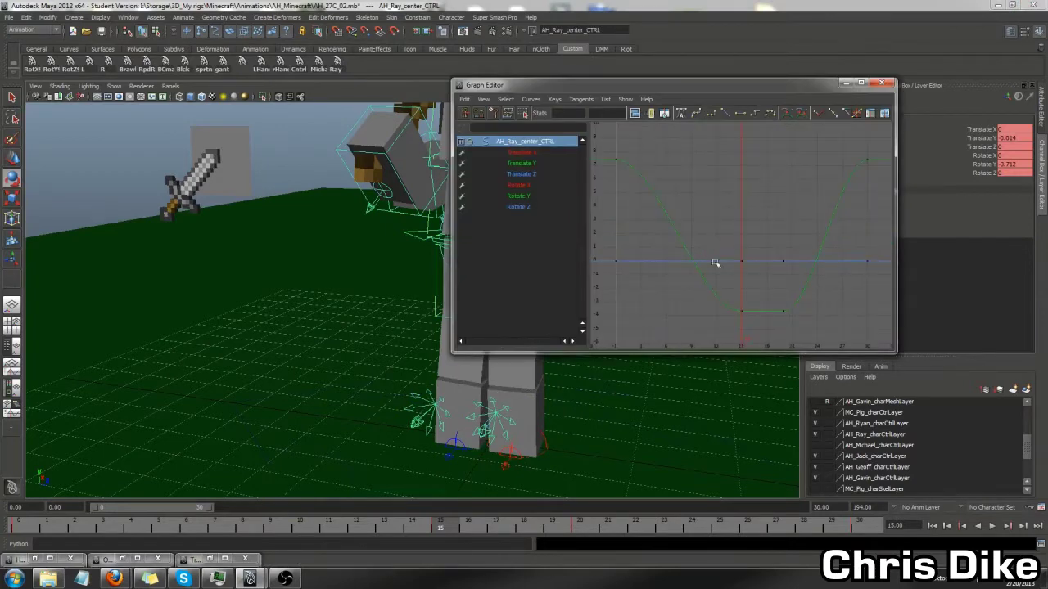
alt+middle_drag(715, 263, 729, 260)
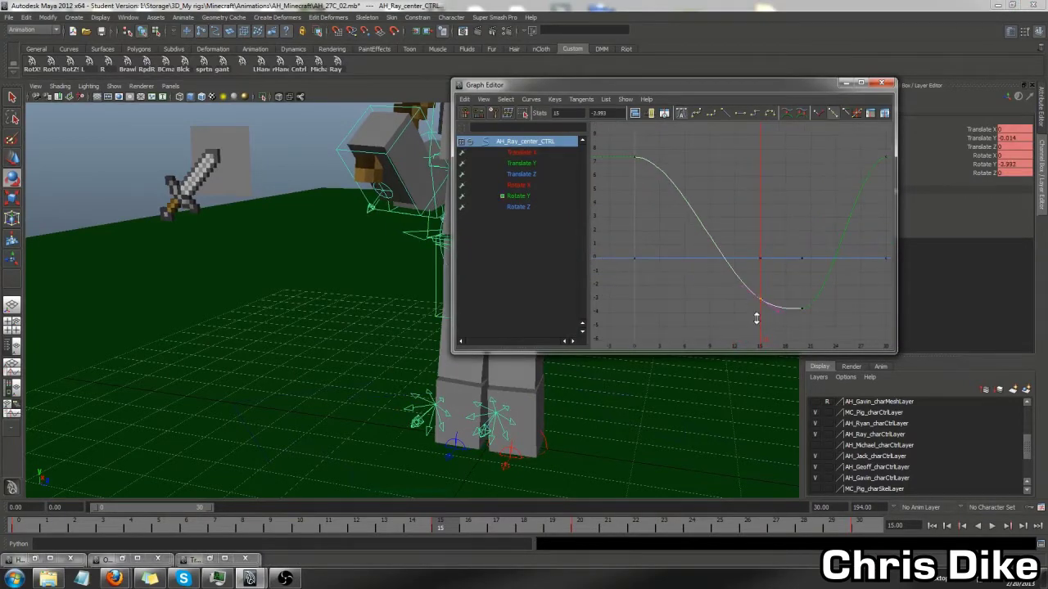
click(846, 83)
- Flatten upperTorso_CTRL's key tangents at frame 15 and play back the swing
scroll(459, 246, up, 3)
click(427, 225)
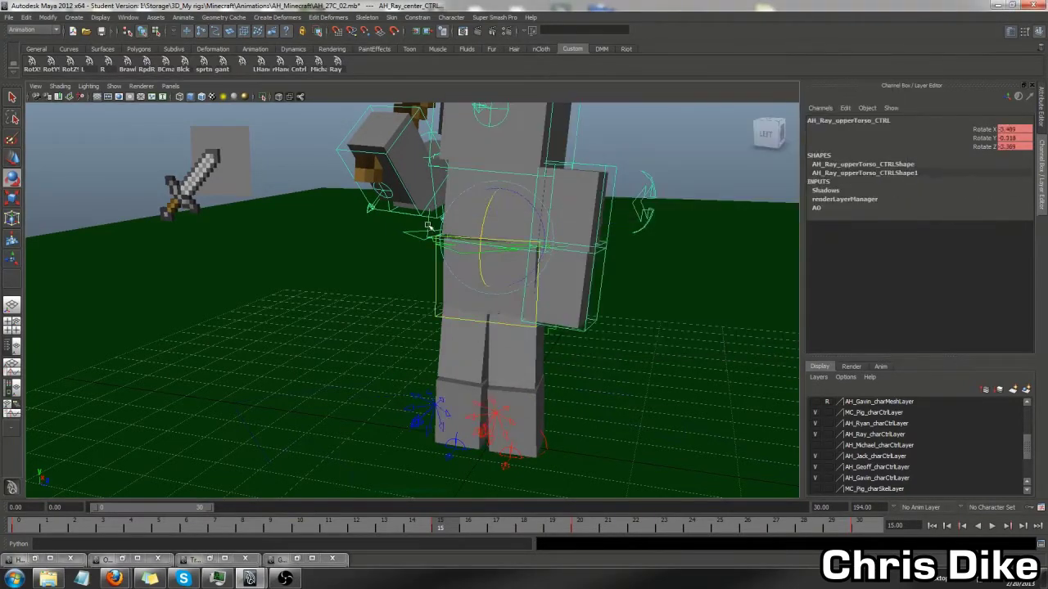
click(36, 559)
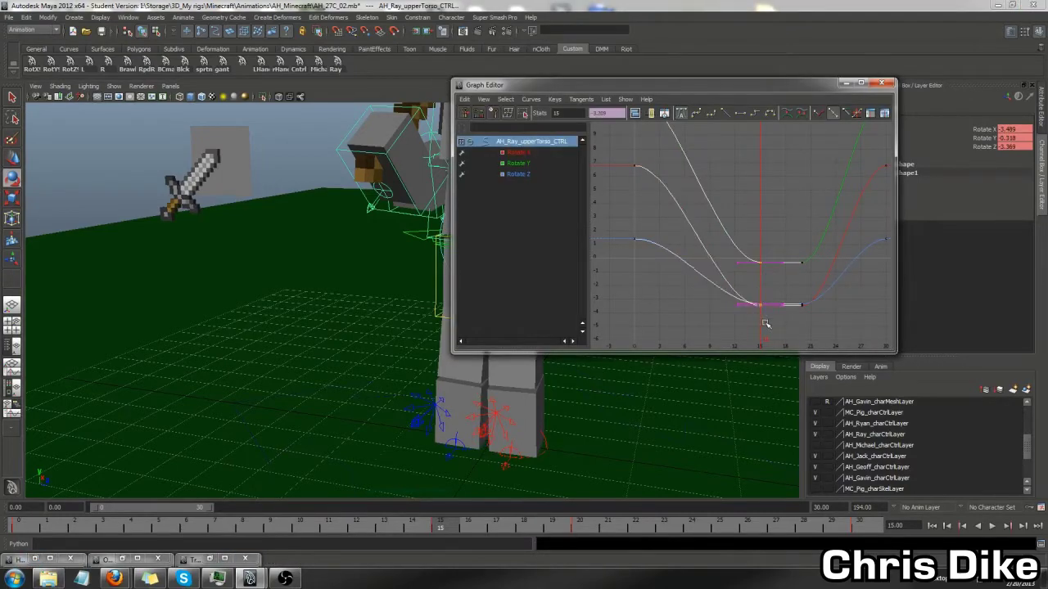
shift+middle_drag(766, 324, 755, 318)
click(851, 83)
key(alt+v)
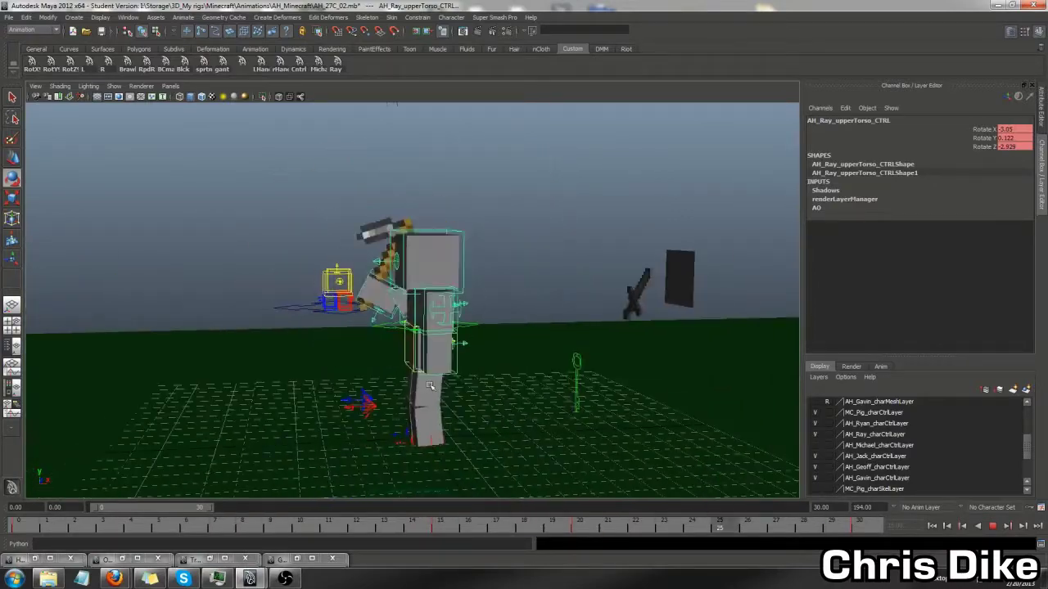
- Key the left clavicle control's rotation at frame 15 and play back
key(Escape)
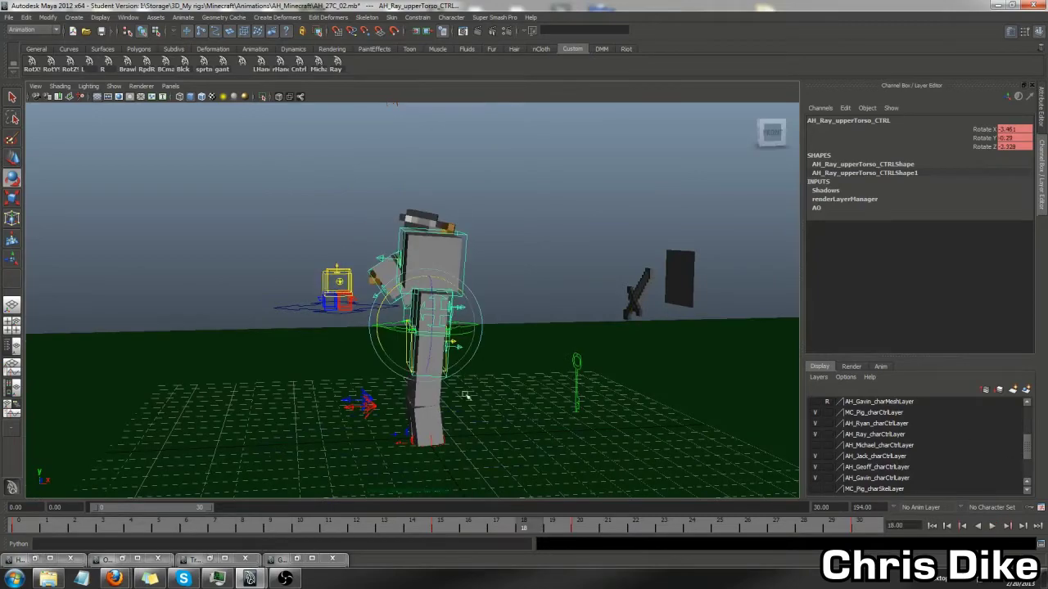
click(573, 322)
alt+drag(573, 322, 413, 324)
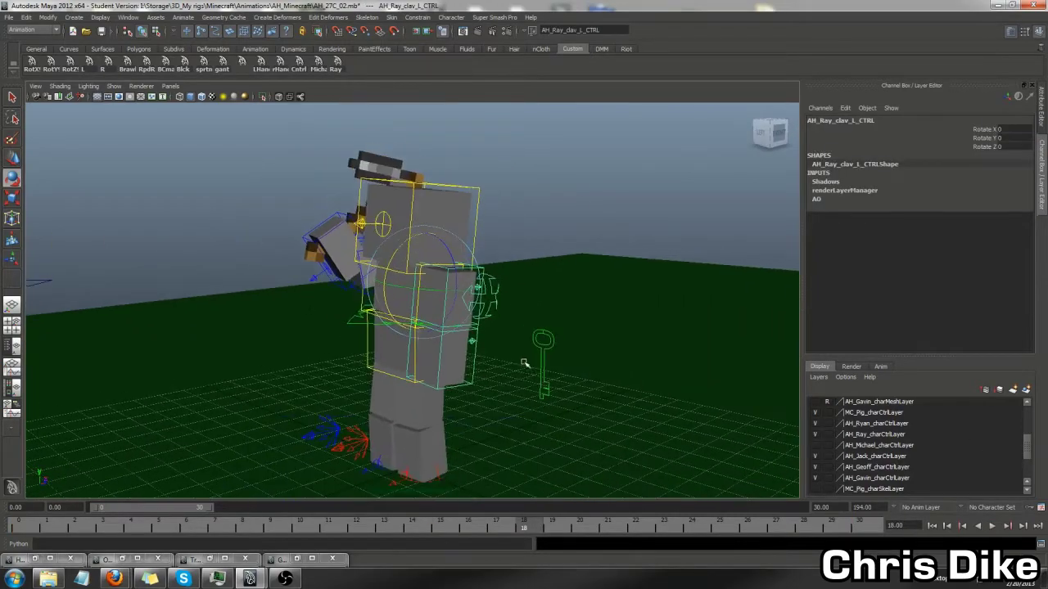
alt+drag(406, 269, 486, 267)
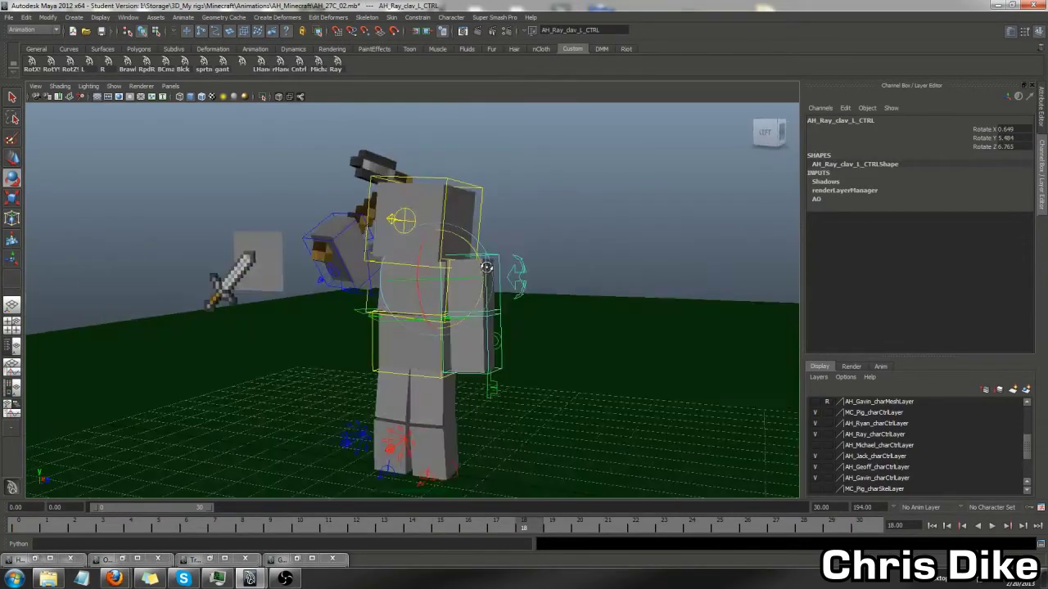
drag(367, 534, 441, 534)
mouse_move(311, 286)
alt+mouse_down()
mouse_move(406, 286)
mouse_move(344, 262)
alt+mouse_up()
key(s)
key(alt+v)
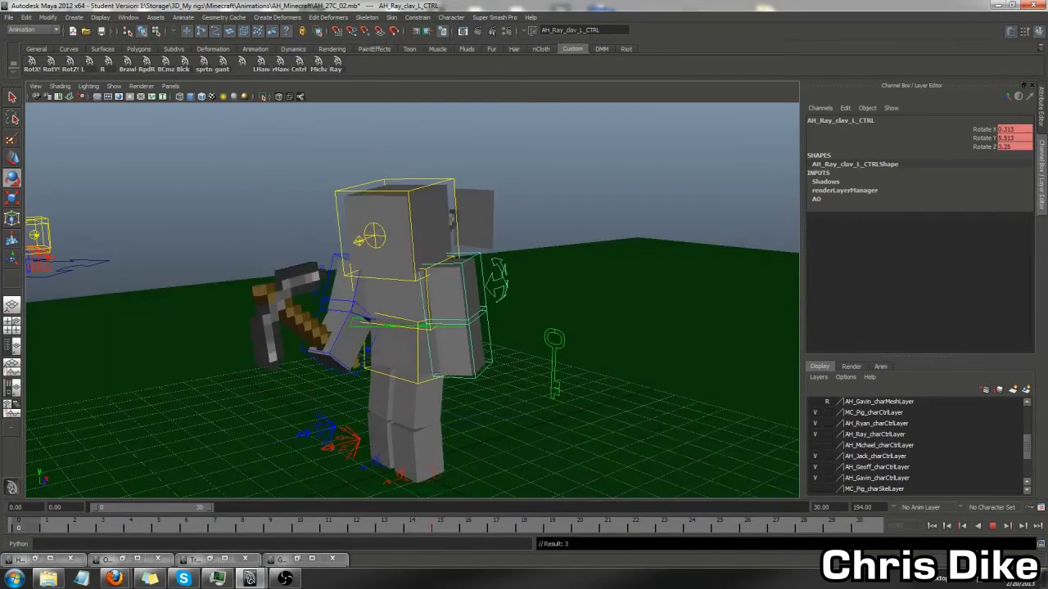
- Copy the clavicle's current-frame keys and paste them at frame 30
key(alt+v)
alt+drag(352, 295, 417, 300)
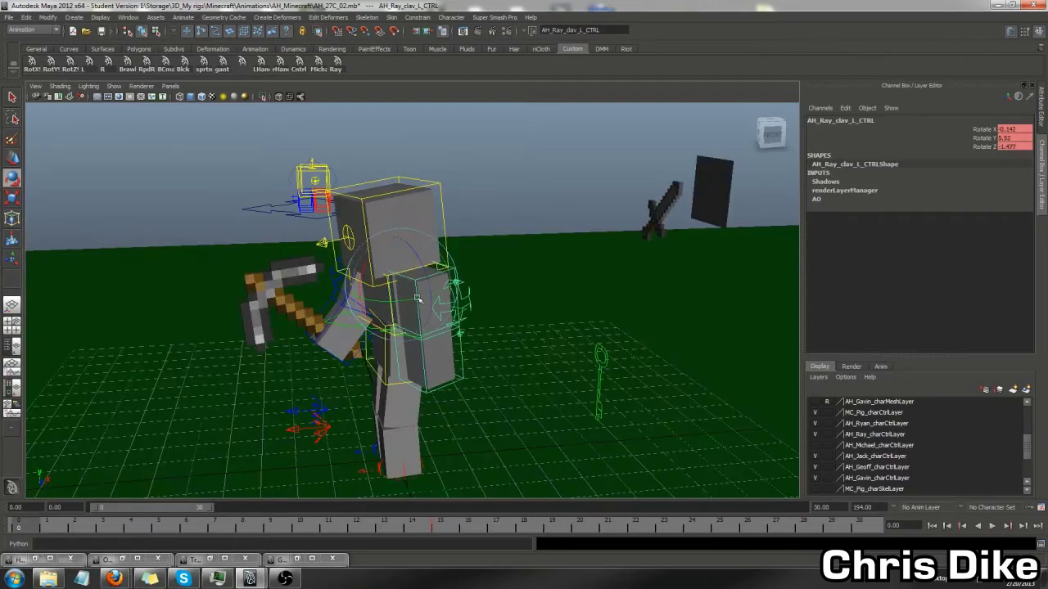
alt+drag(367, 259, 411, 260)
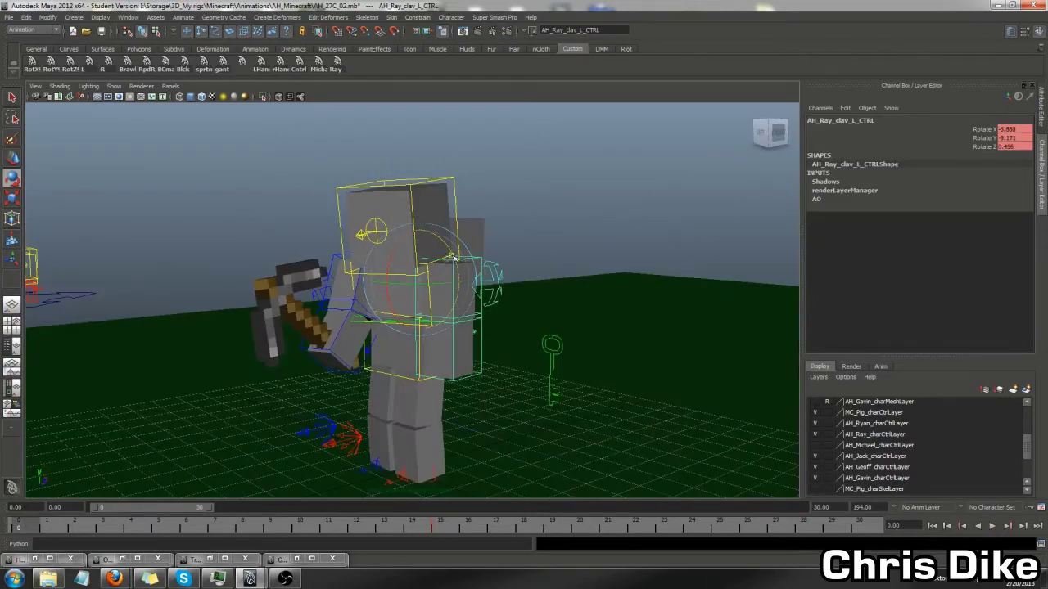
right_click(25, 526)
click(49, 459)
right_click(864, 401)
click(898, 425)
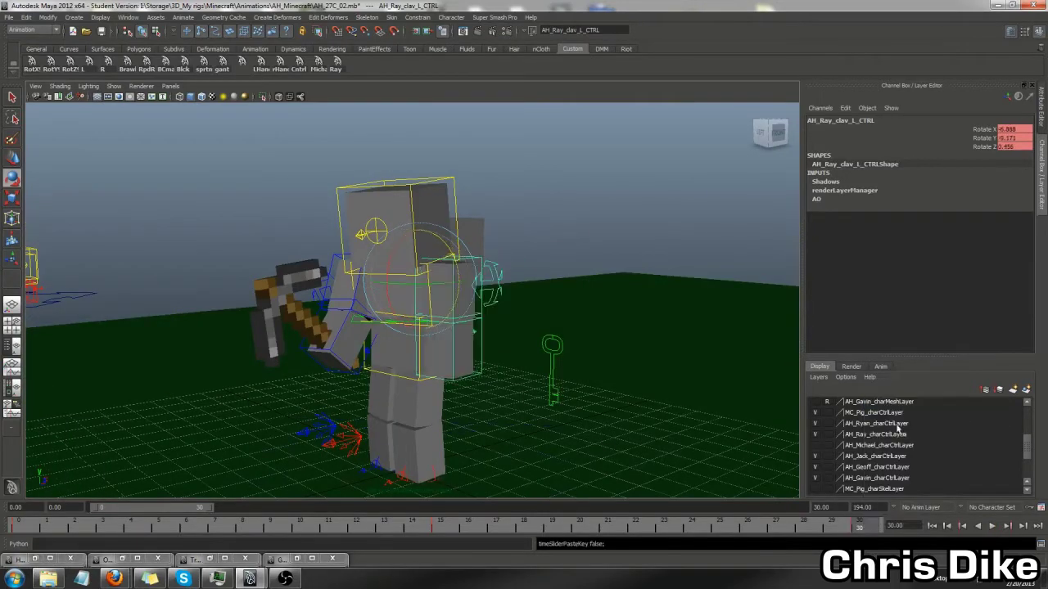
- Select all keys on the clavicle curves in the Graph Editor and reframe the viewport
mouse_move(405, 445)
alt+mouse_down()
mouse_move(393, 378)
mouse_move(499, 264)
alt+mouse_up()
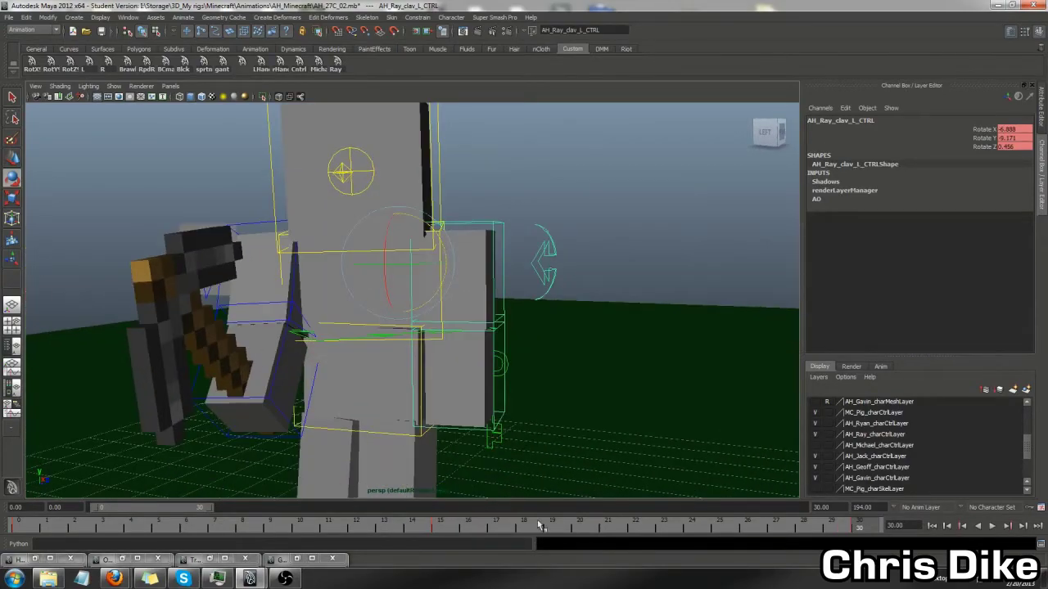
click(288, 561)
drag(849, 334, 849, 334)
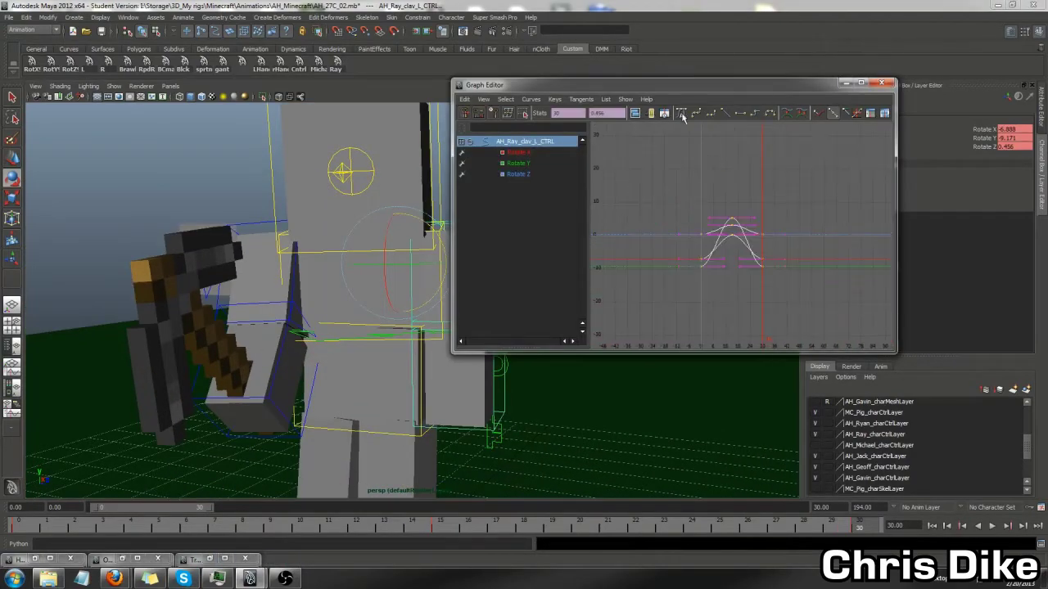
click(37, 559)
click(157, 559)
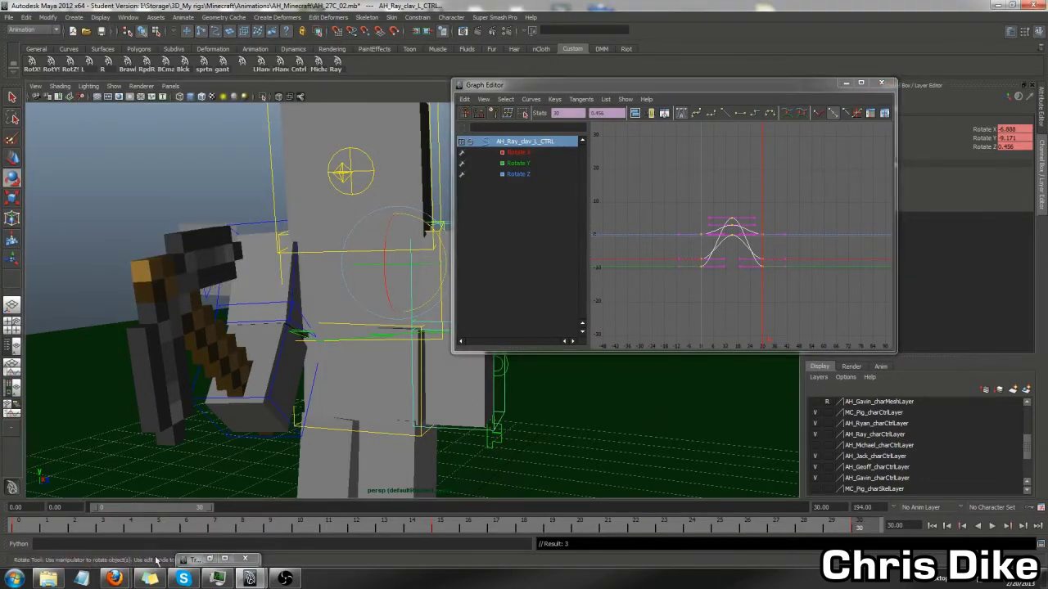
alt+drag(246, 377, 317, 394)
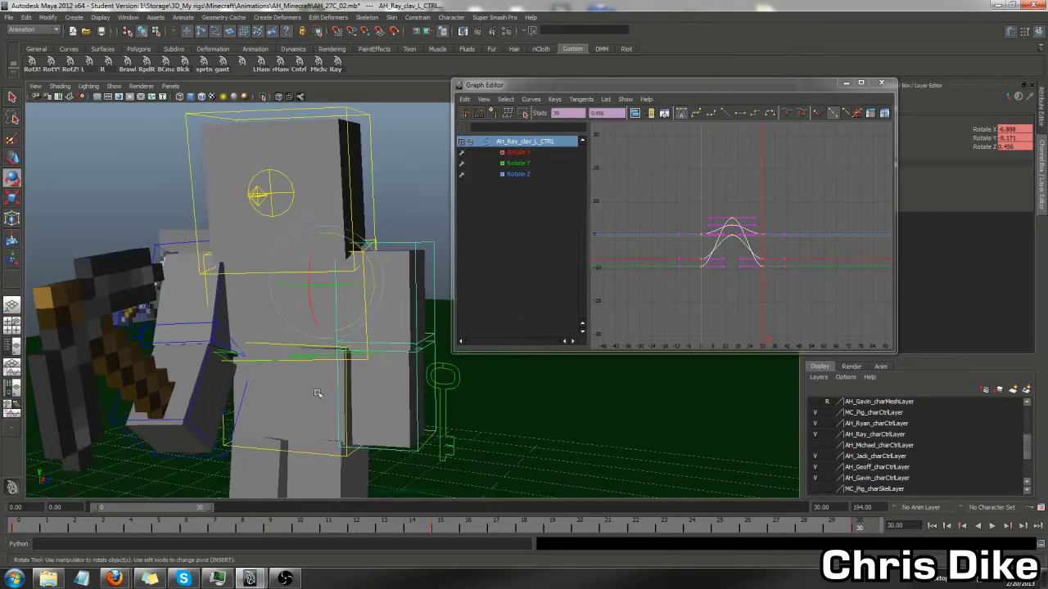
alt+drag(287, 457, 363, 408)
- Rotate the left clavicle into a new pose at frame 20 and review it in playback
click(246, 357)
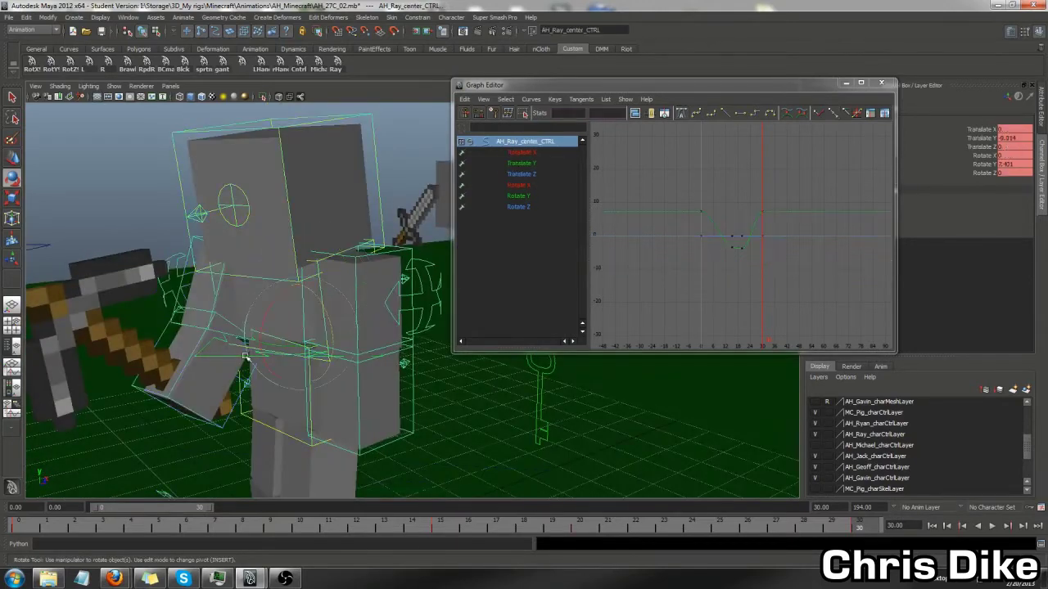
click(233, 205)
click(578, 528)
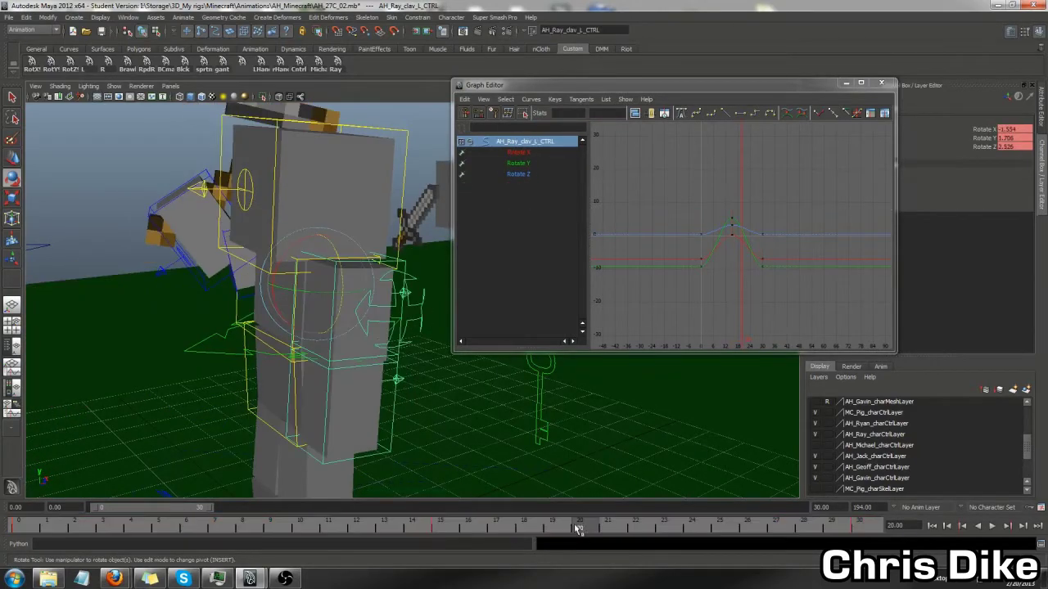
drag(341, 281, 350, 285)
key(alt+v)
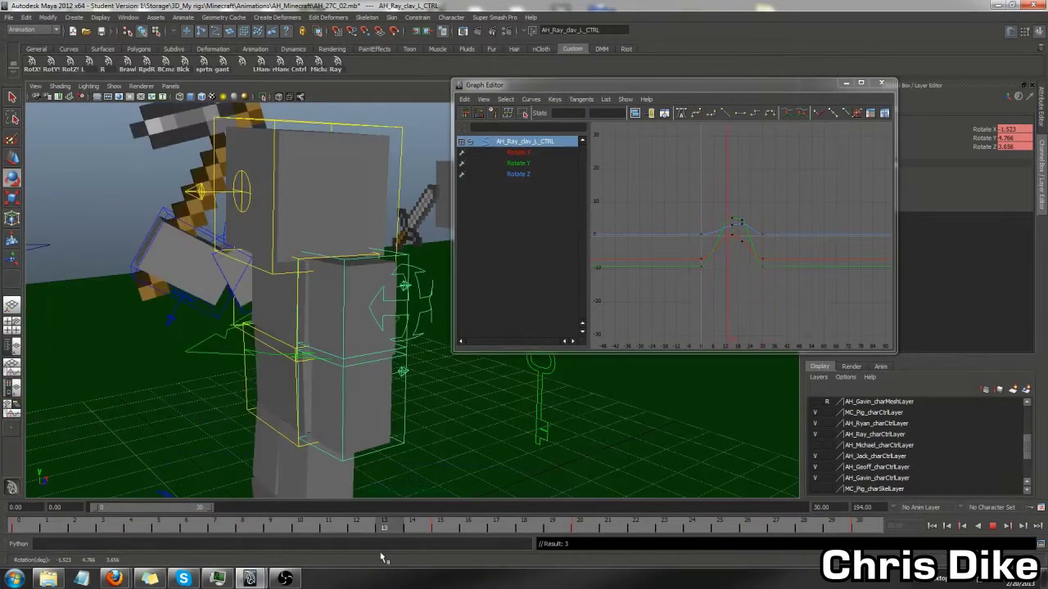
key(alt+v)
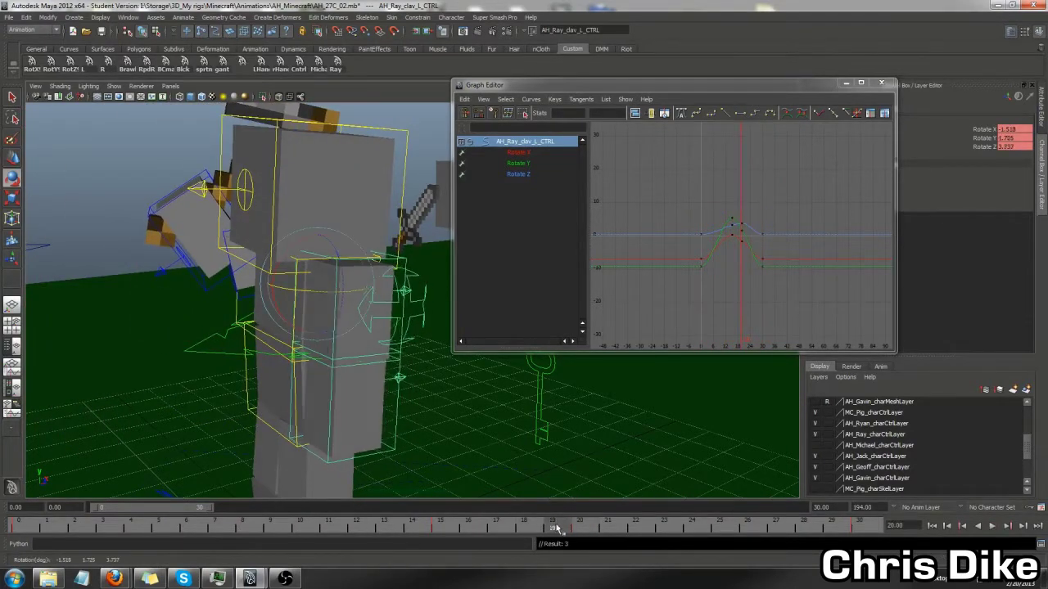
key(ctrl+z)
key(alt+v)
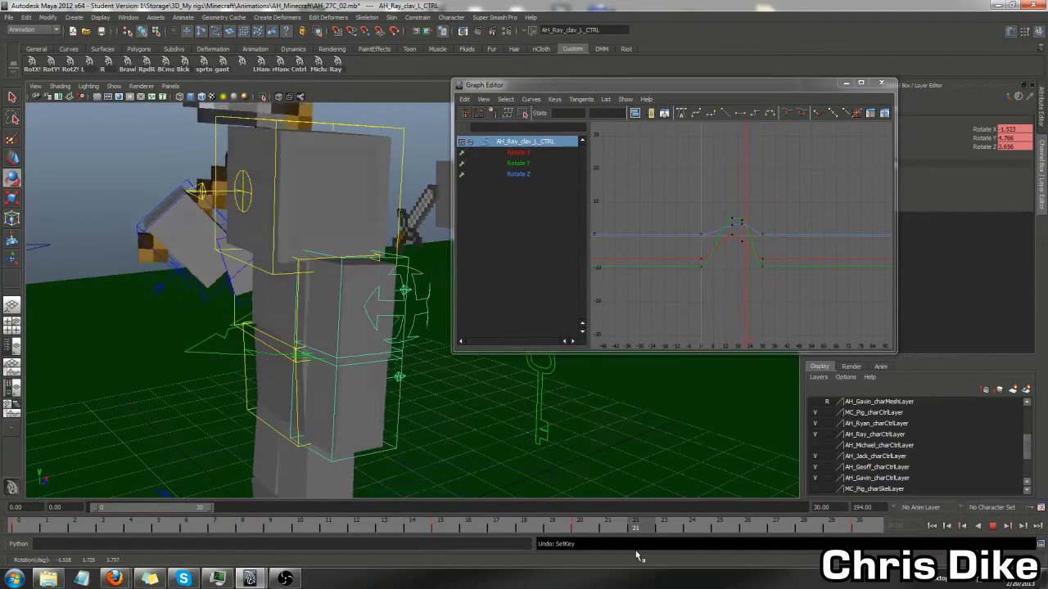
key(Escape)
- Lower the selected clavicle key on the white rotation curve, checking the ease with playback
drag(731, 250, 758, 270)
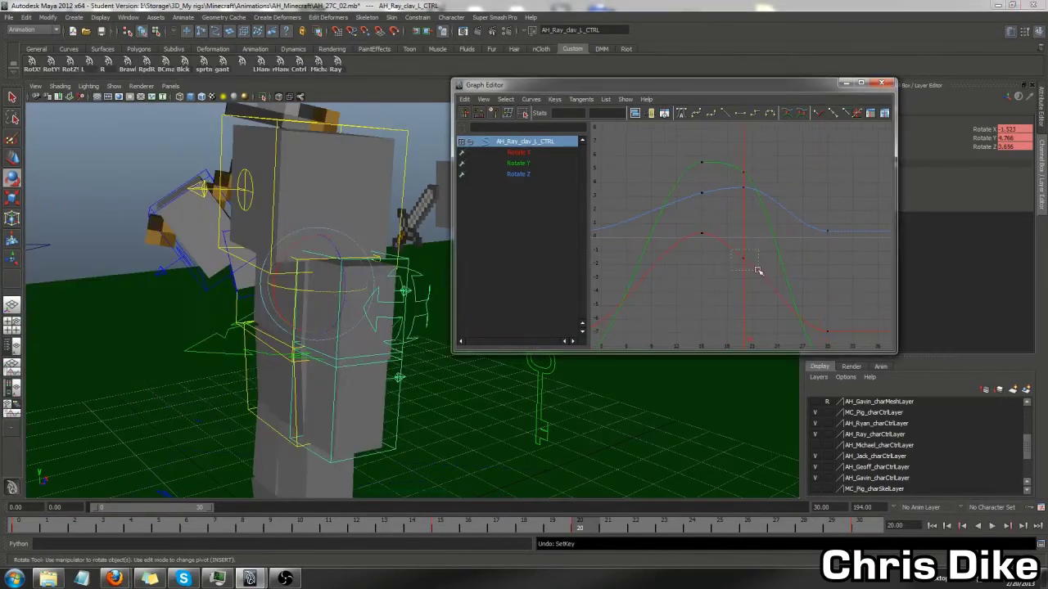
mouse_move(747, 269)
alt+middle_down()
mouse_move(770, 258)
mouse_move(722, 256)
alt+middle_up()
key(alt+v)
key(Escape)
middle_drag(723, 182, 722, 222)
key(alt+v)
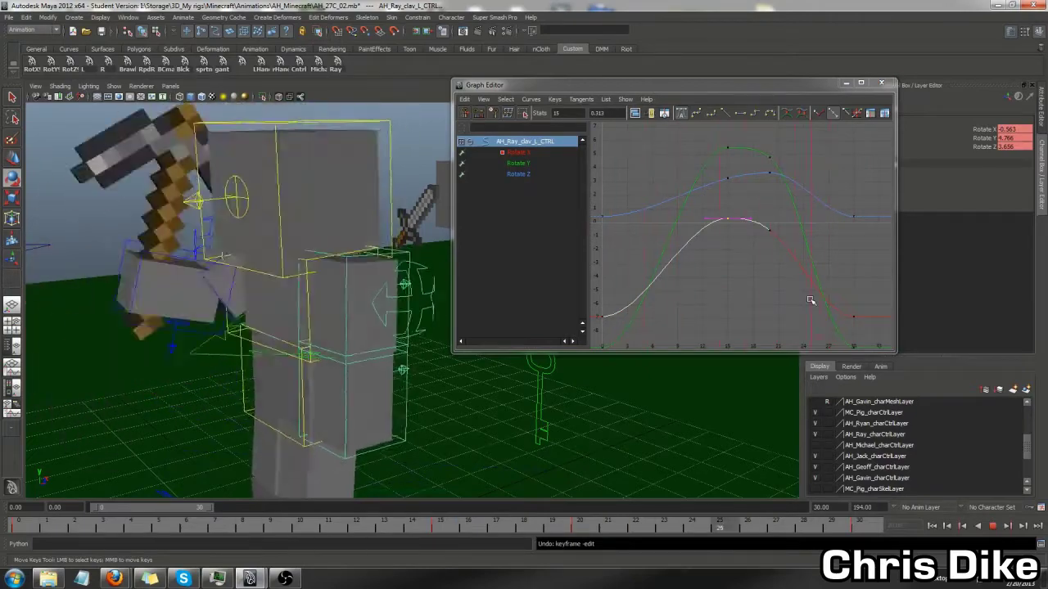
key(Escape)
key(alt+v)
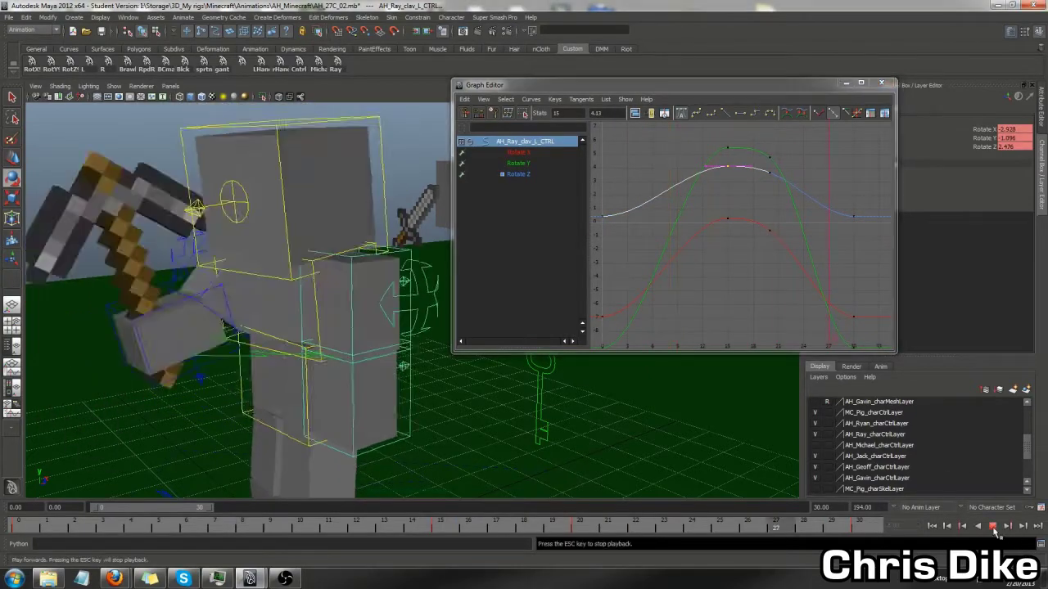
key(Escape)
click(362, 357)
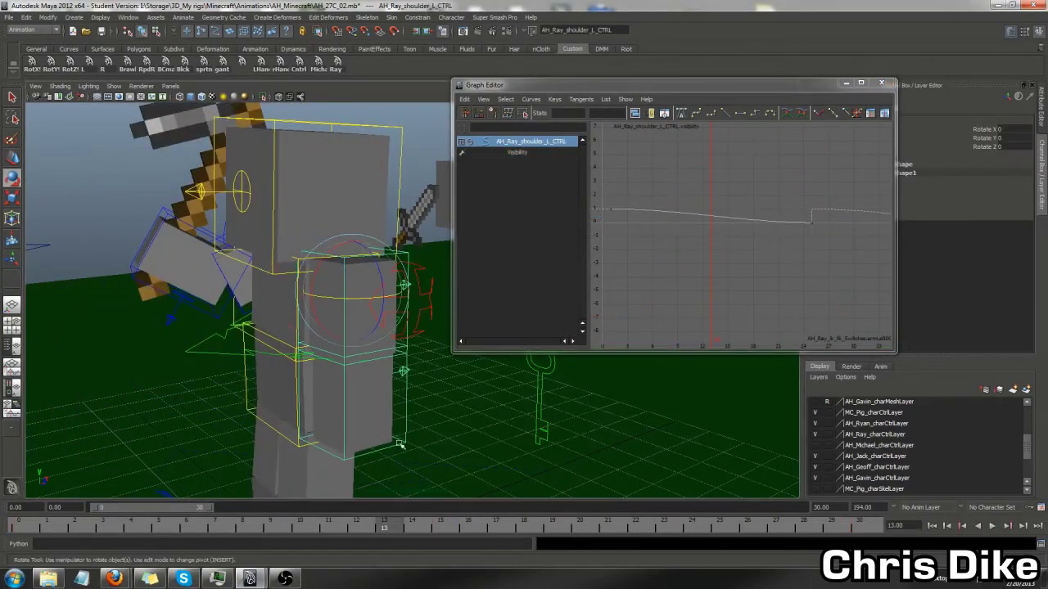
- Key the left shoulder's rotation and repose it at frame 0
key(s)
drag(385, 529, 445, 531)
drag(98, 530, 18, 529)
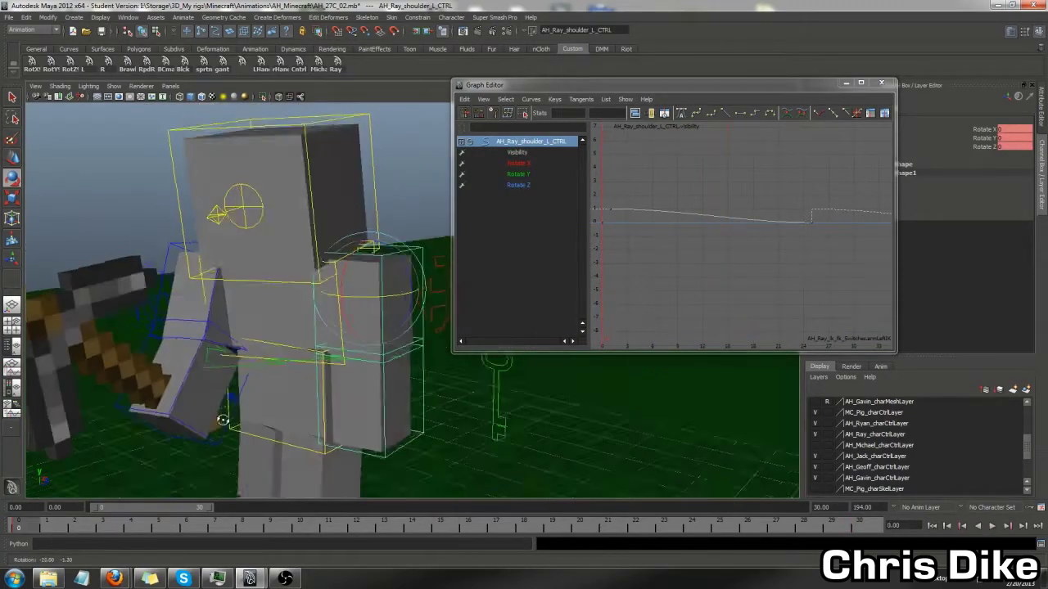
mouse_move(205, 328)
alt+mouse_down()
mouse_move(358, 259)
mouse_move(296, 276)
alt+mouse_up()
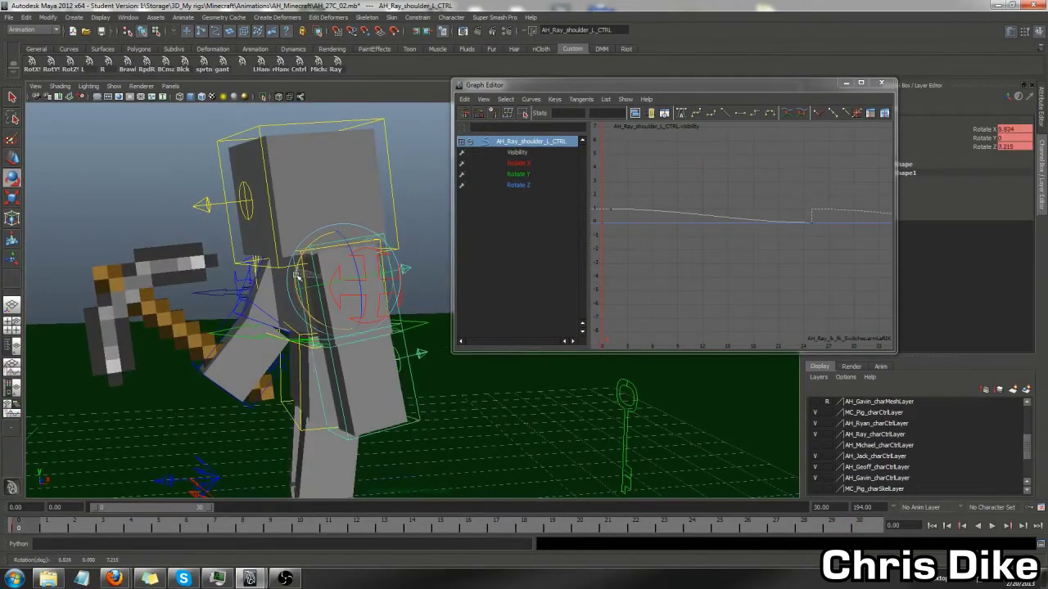
alt+right_drag(250, 435, 295, 459)
drag(18, 523, 425, 522)
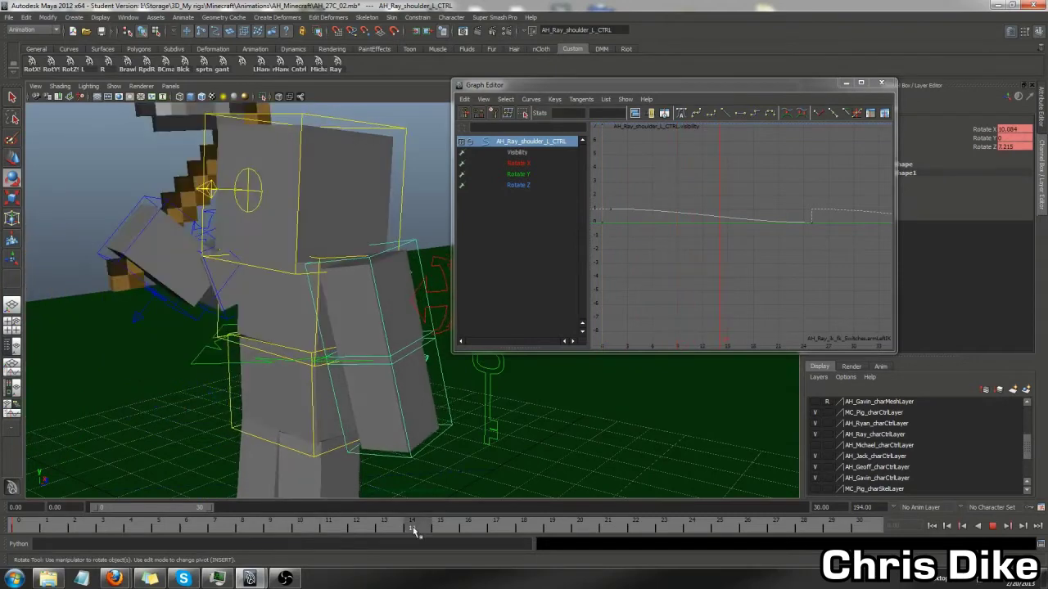
drag(509, 530, 578, 529)
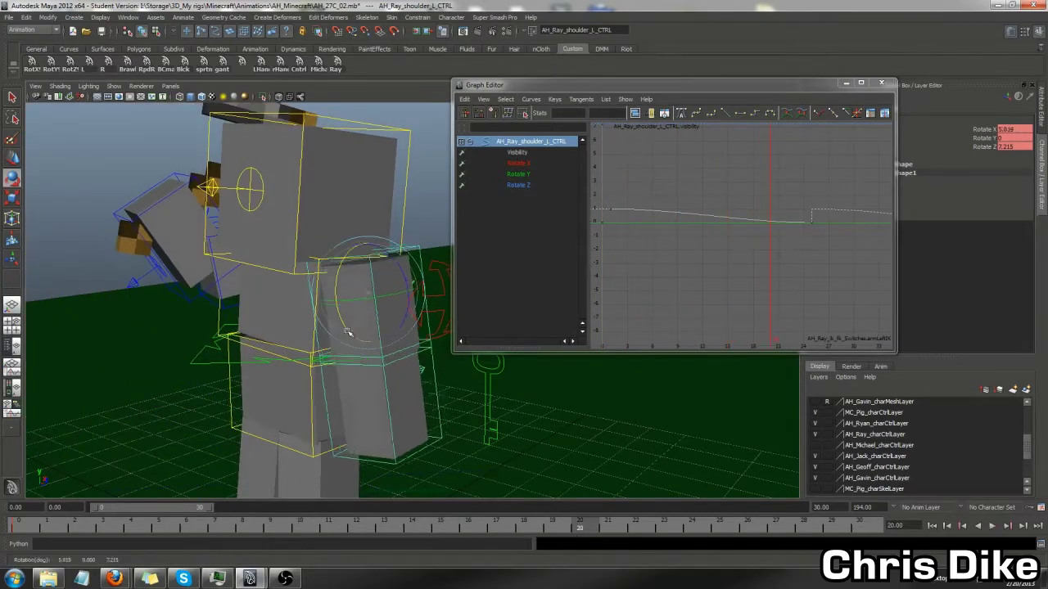
mouse_move(350, 328)
alt+mouse_down()
mouse_move(364, 319)
mouse_move(356, 314)
alt+mouse_up()
- Copy the shoulder's frame 0 keys and paste them at frame 30 for a seamless loop
click(33, 528)
right_click(34, 528)
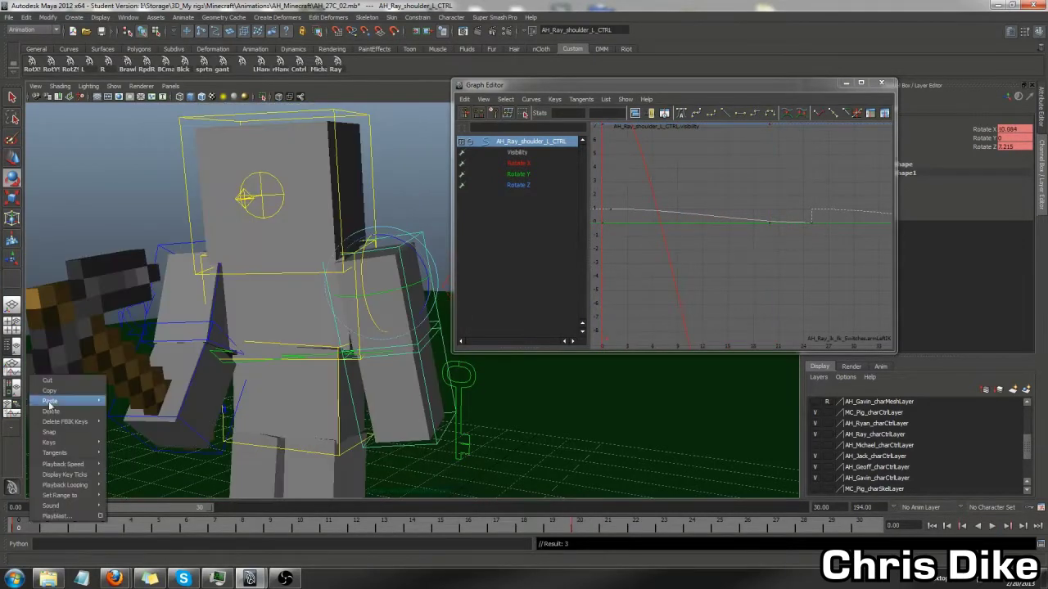
click(46, 401)
right_click(858, 526)
click(947, 402)
click(982, 401)
key(f)
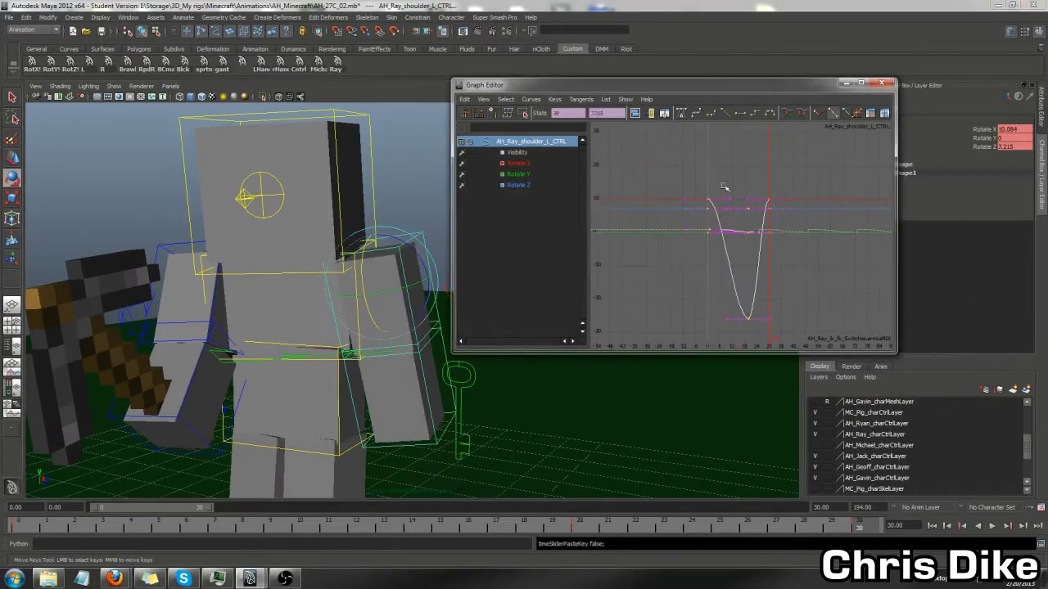
key(alt+v)
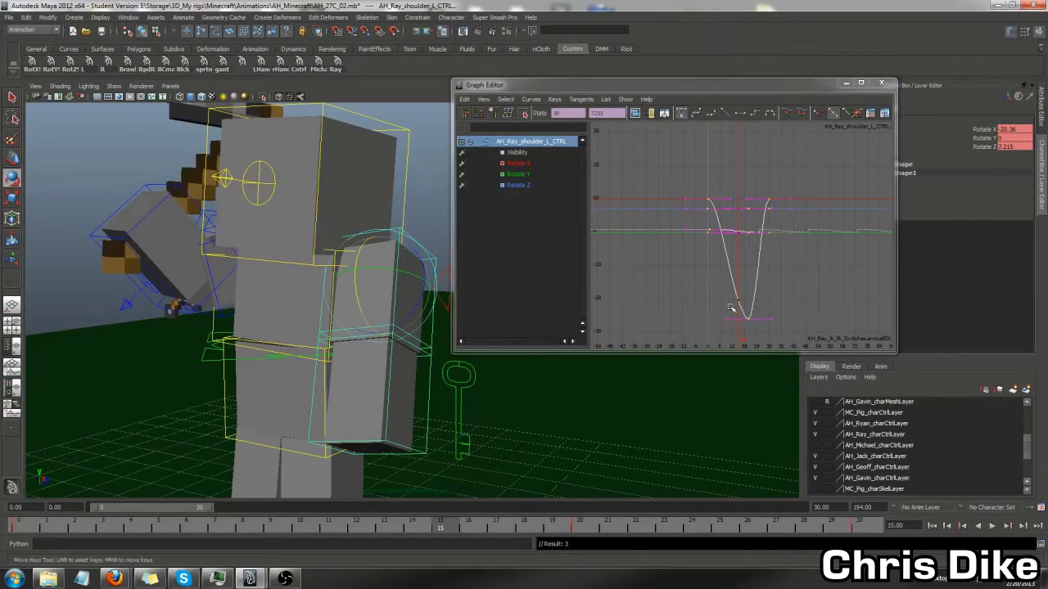
- Lower the Rotate X key to deepen the swing and raise the frame-20 Rotate X key
click(686, 291)
key(f)
mouse_move(723, 310)
middle_down()
mouse_move(715, 336)
mouse_move(725, 193)
middle_up()
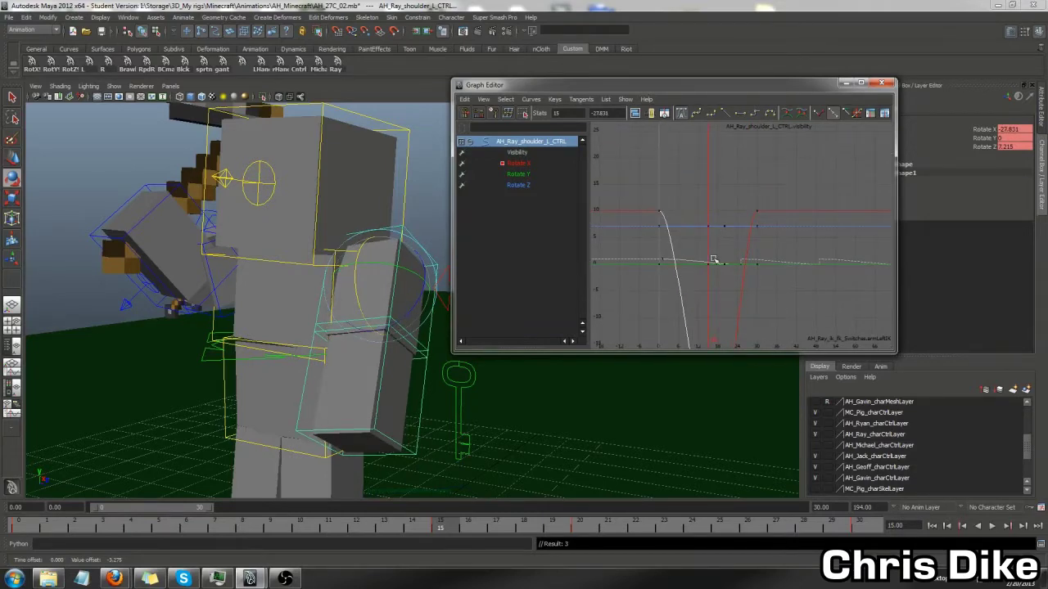
key(f)
click(992, 526)
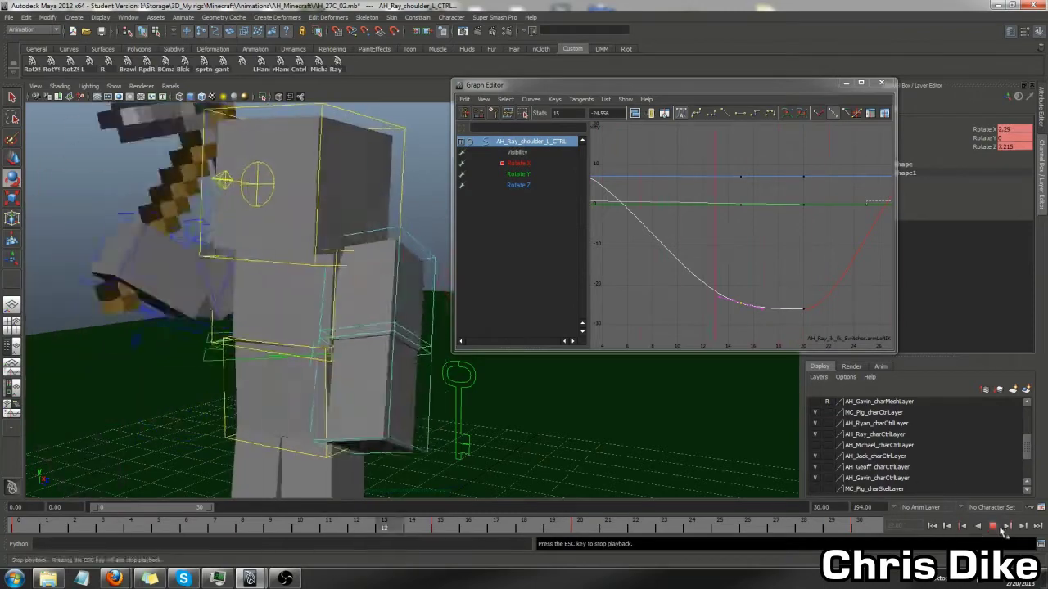
click(992, 527)
middle_drag(821, 336, 821, 318)
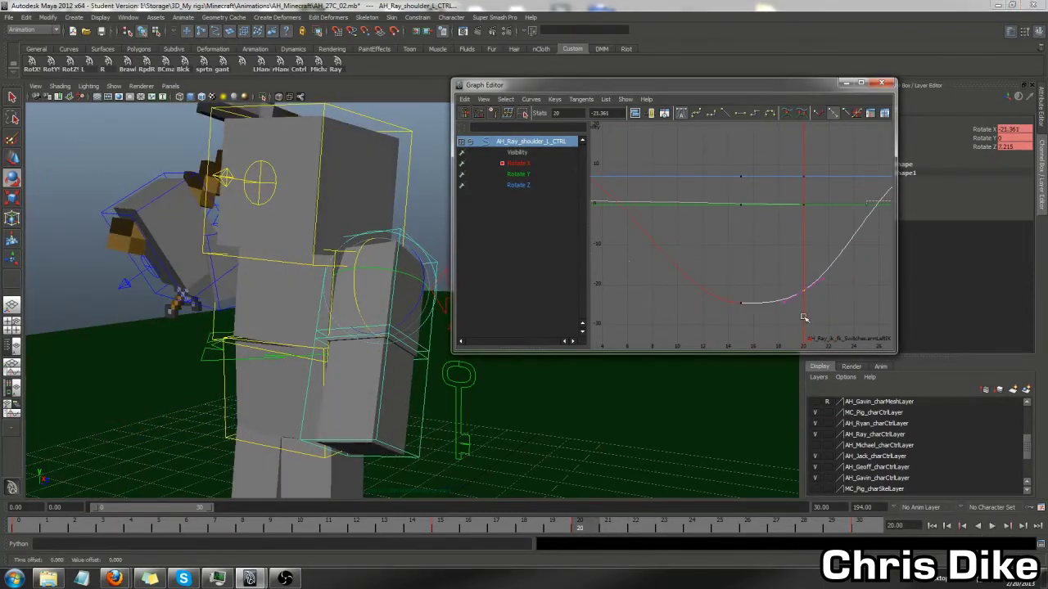
key(alt+v)
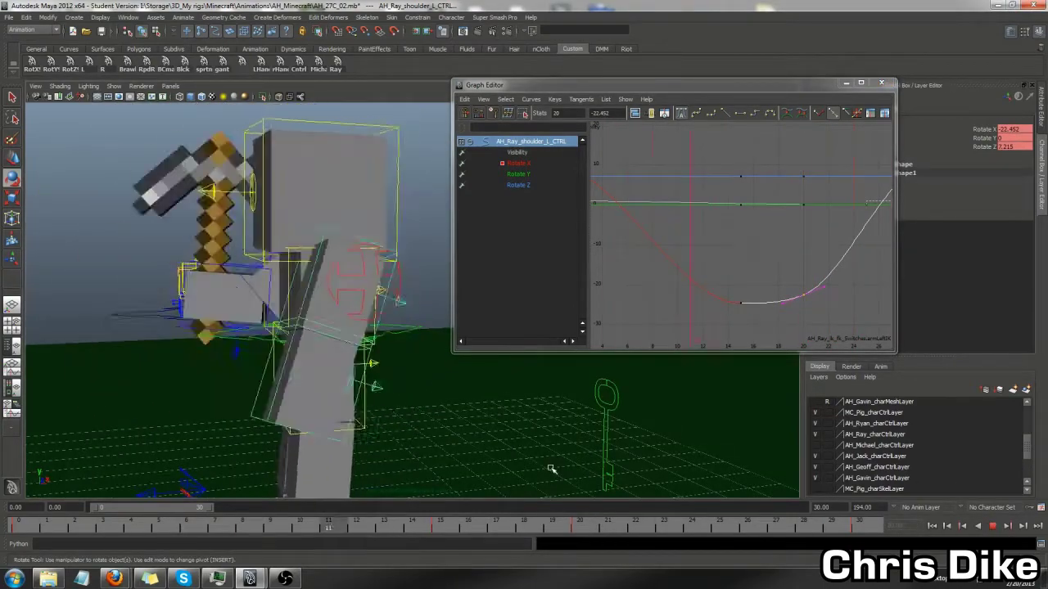
drag(564, 529, 610, 538)
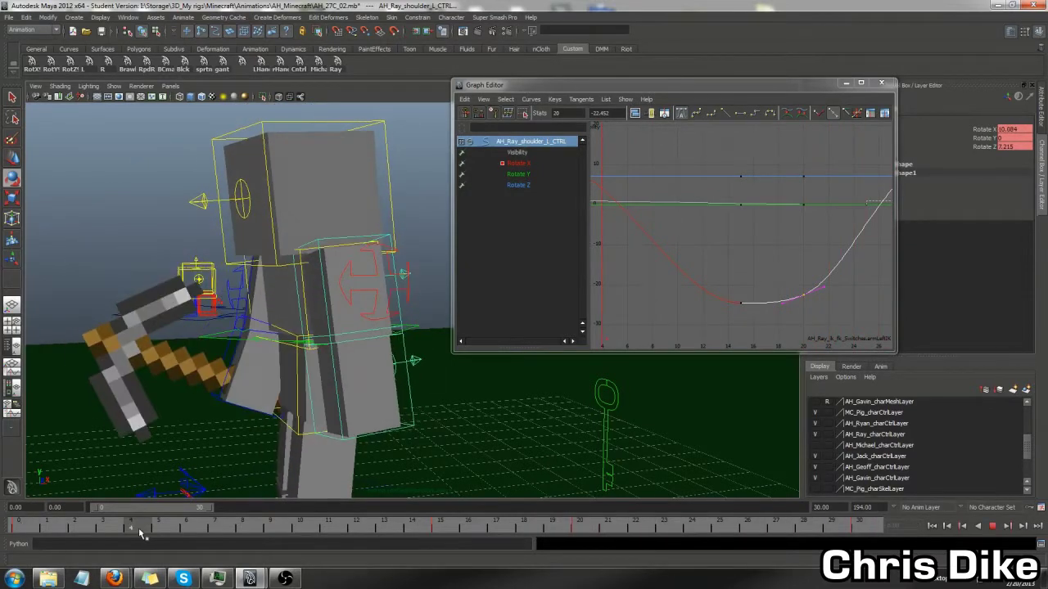
- Raise the early Rotate X key to 12.675
key(w)
key(f)
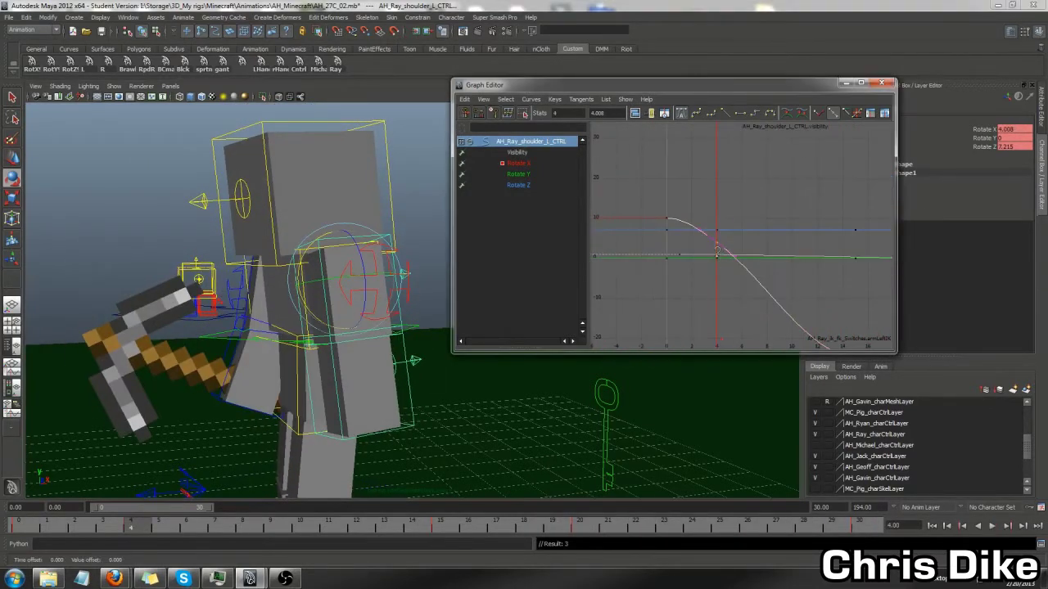
middle_drag(716, 245, 700, 229)
key(a)
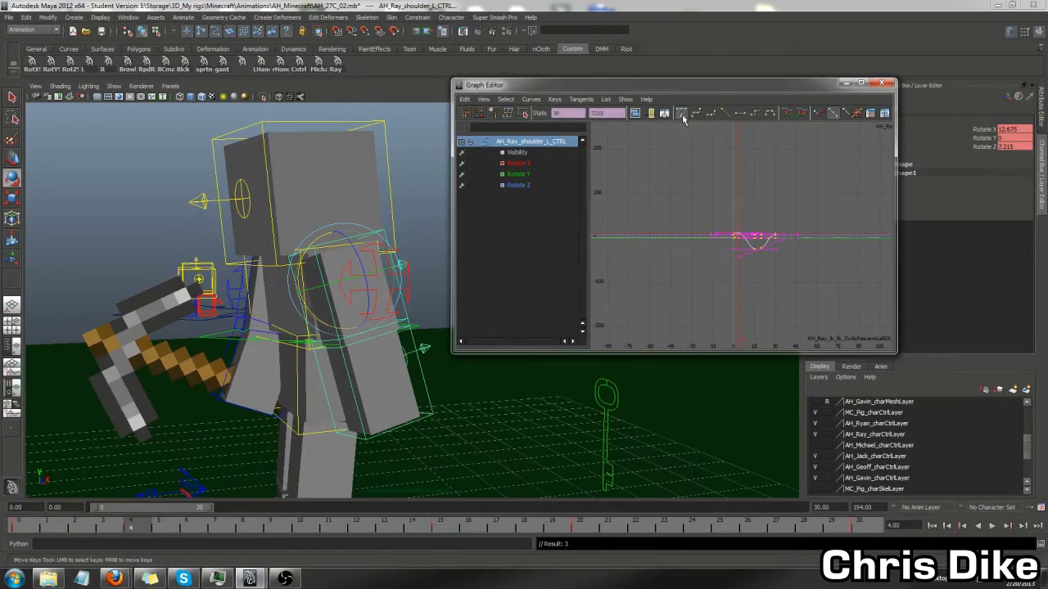
- Set the shoulder curves' Pre Infinity and Post Infinity to Cycle
click(534, 101)
click(638, 114)
click(534, 101)
click(646, 131)
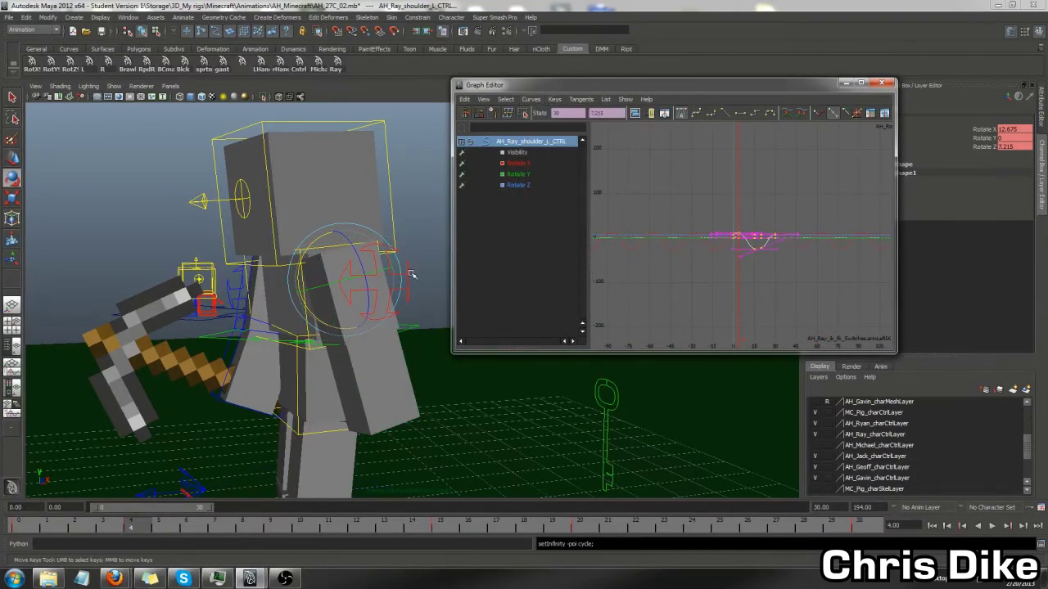
mouse_move(412, 274)
alt+mouse_down()
mouse_move(391, 362)
mouse_move(413, 366)
mouse_move(405, 346)
alt+mouse_up()
key(e)
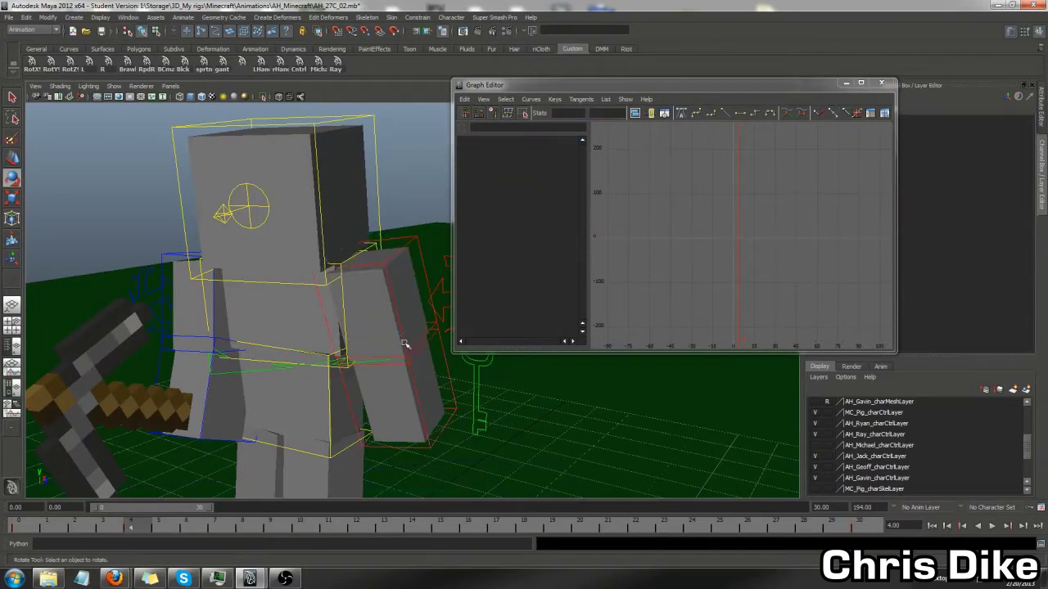
- Select the left elbow, shoulder and clavicle keys and set Pre Infinity to Cycle
click(516, 251)
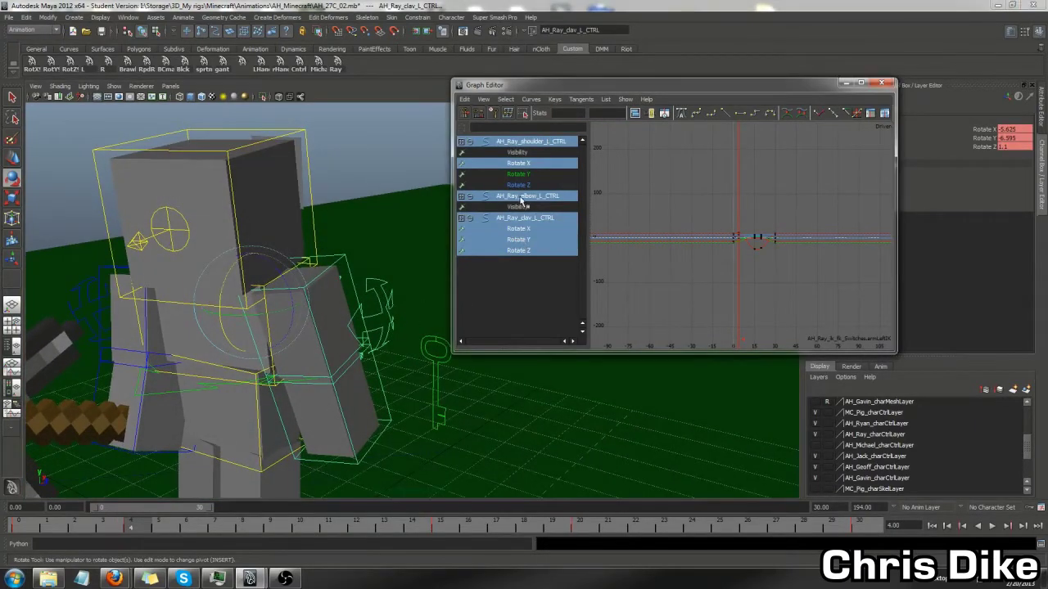
click(524, 201)
alt+drag(304, 330, 311, 344)
click(313, 350)
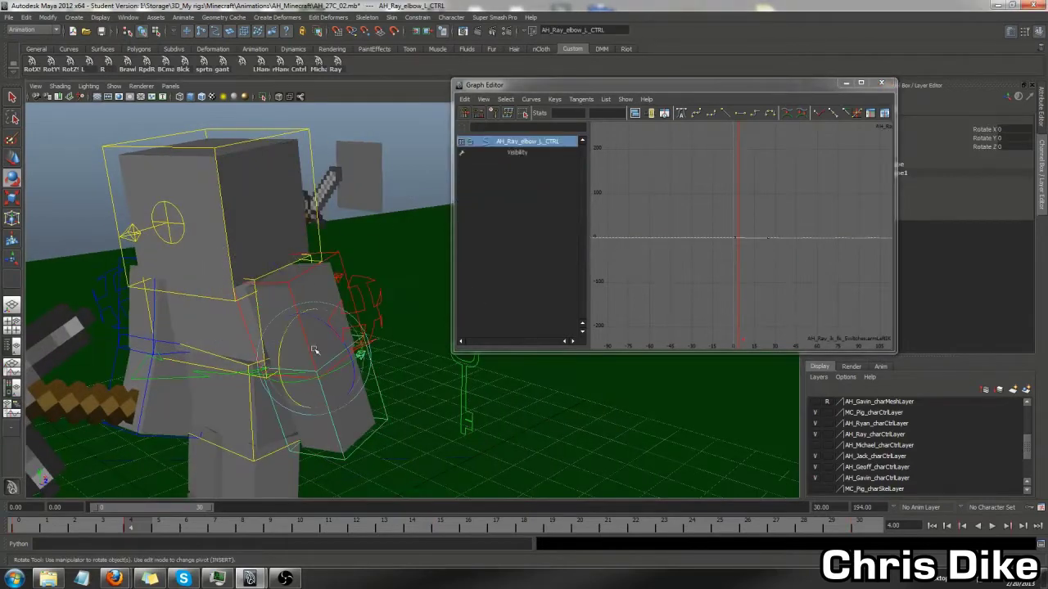
drag(130, 526, 20, 526)
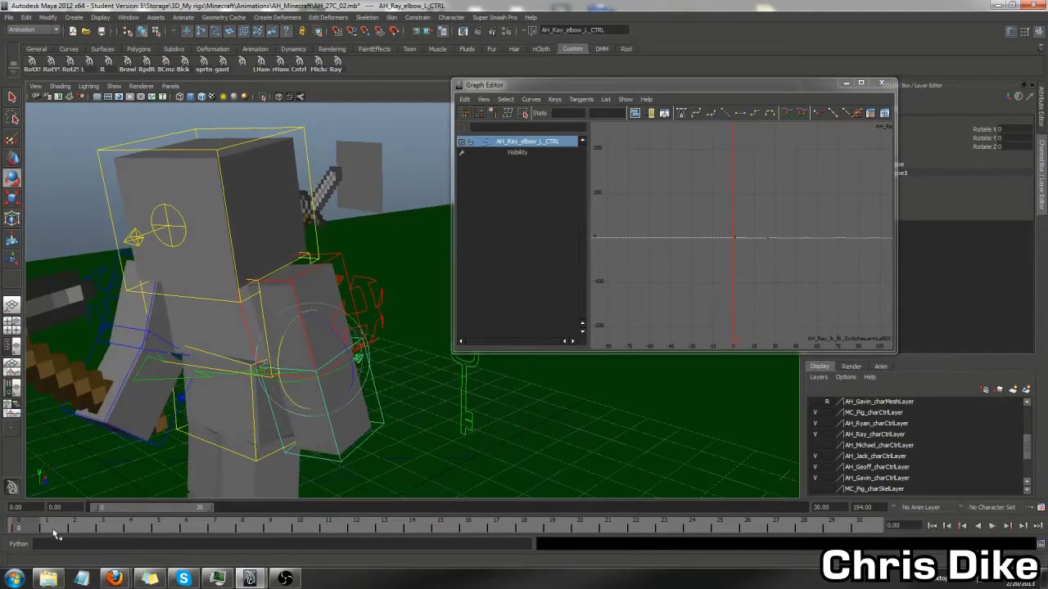
shift+click(293, 289)
shift+click(364, 307)
drag(704, 221, 790, 256)
click(531, 99)
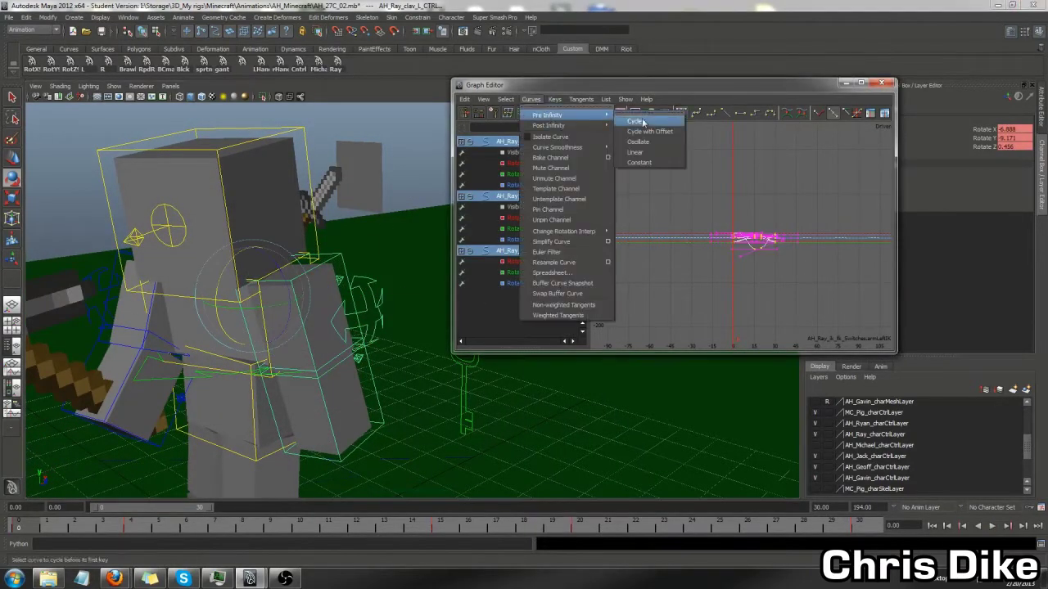
click(639, 121)
- Delete the stray Visibility curve from the arm controls
key(Delete)
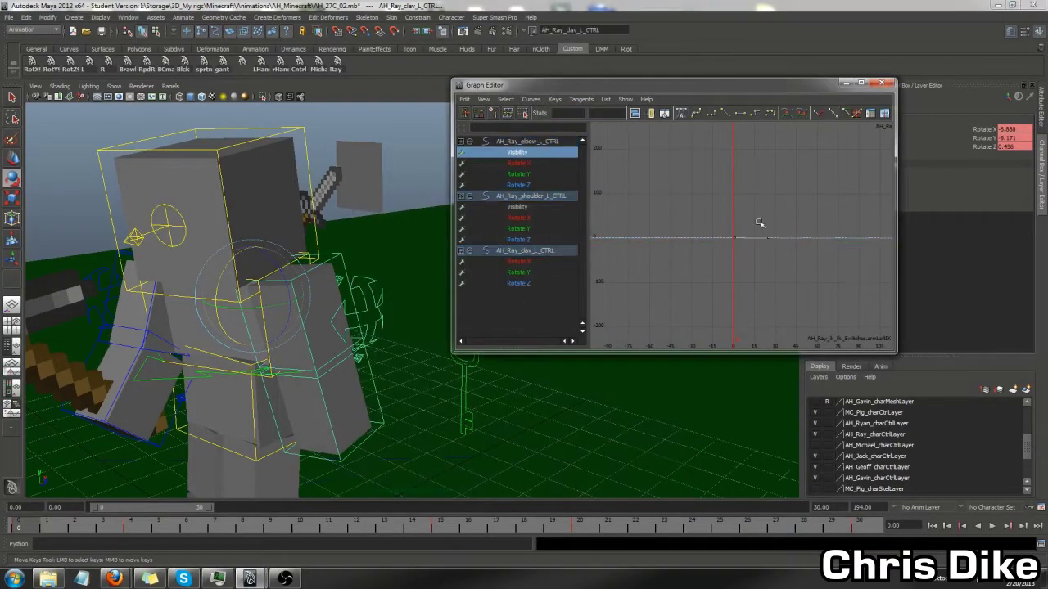
key(Delete)
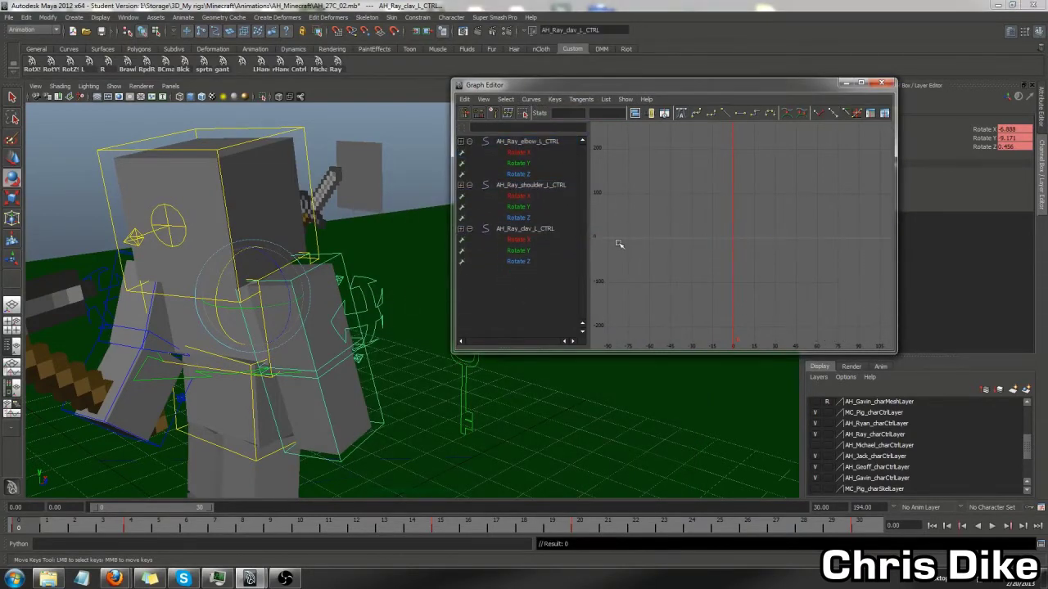
ctrl+click(336, 432)
key(e)
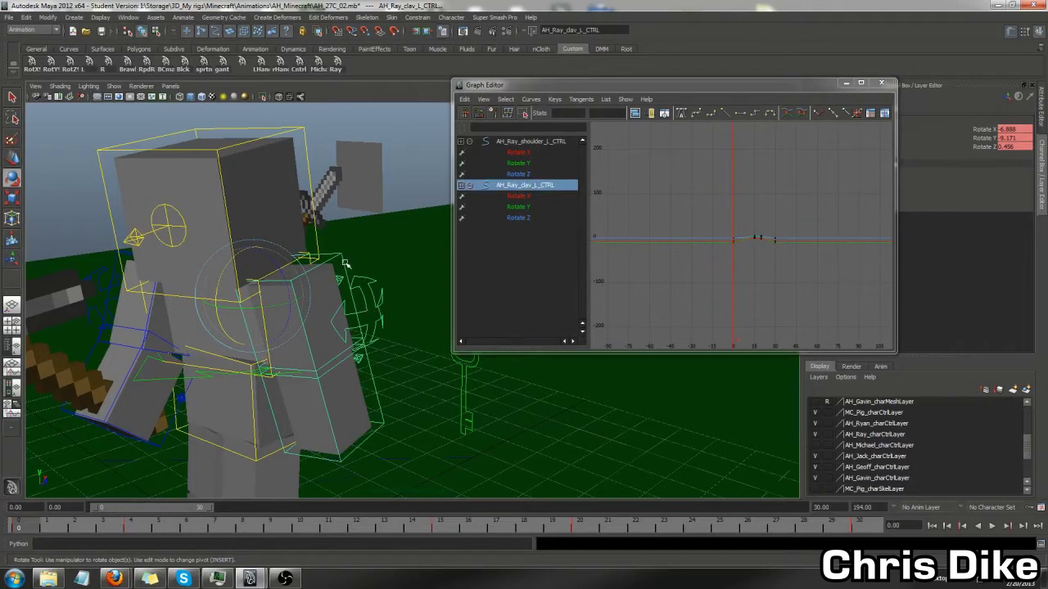
ctrl+click(345, 263)
- Set Post Infinity to Cycle on all three arm curves and play the loop
shift+click(372, 381)
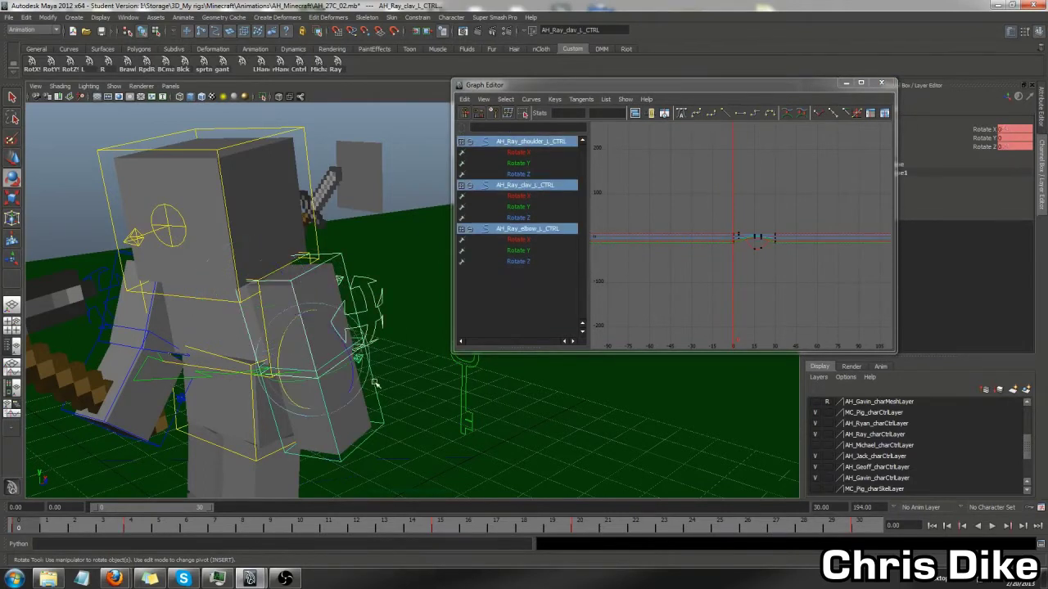
drag(686, 181, 790, 254)
click(531, 99)
mouse_move(549, 125)
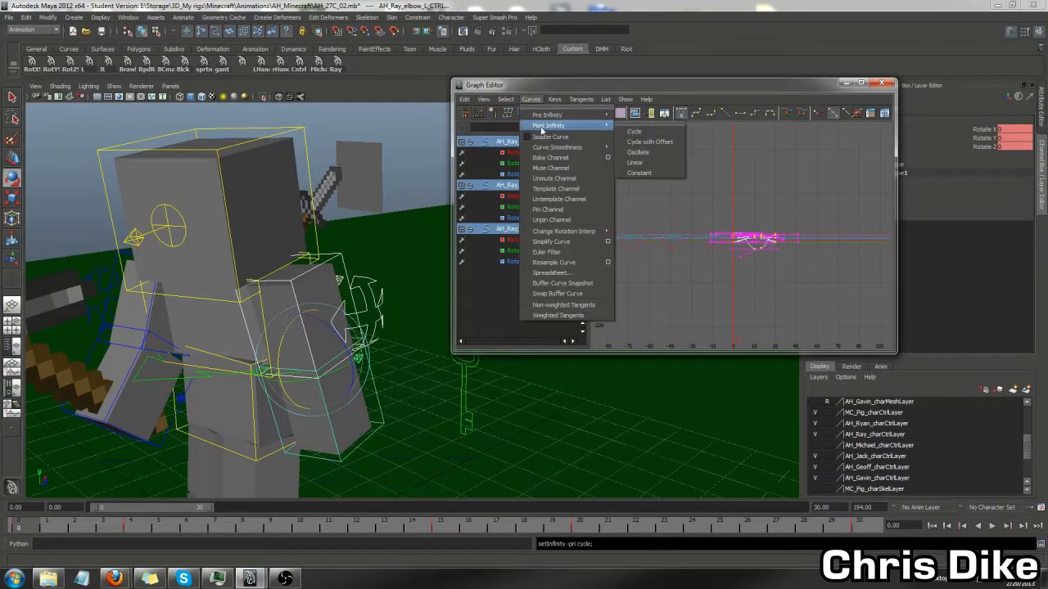
click(635, 133)
key(alt+v)
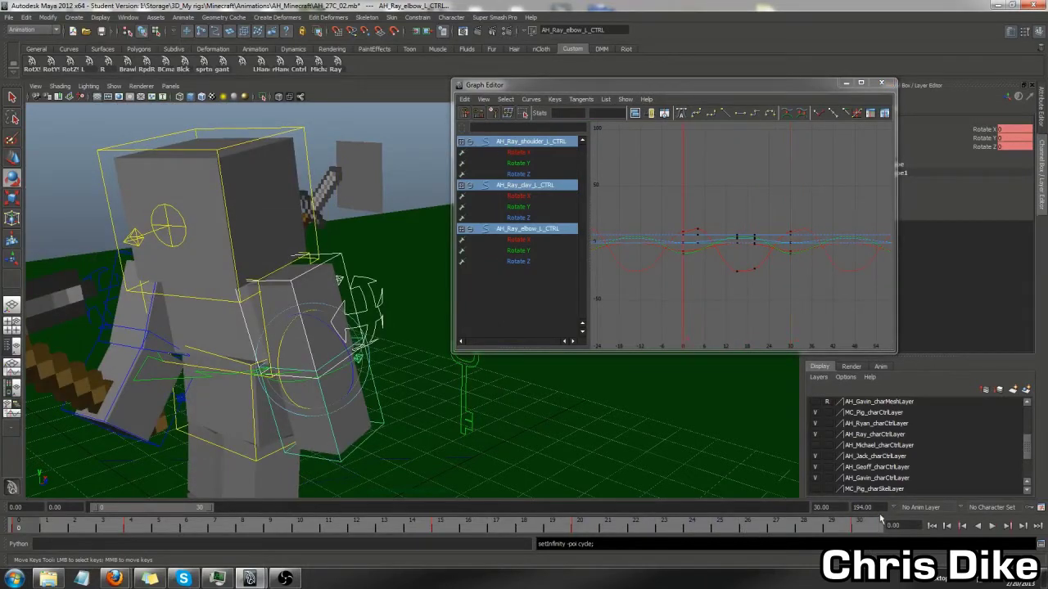
- Clear the timeline key at frame 0, then undo the clear
right_click(20, 530)
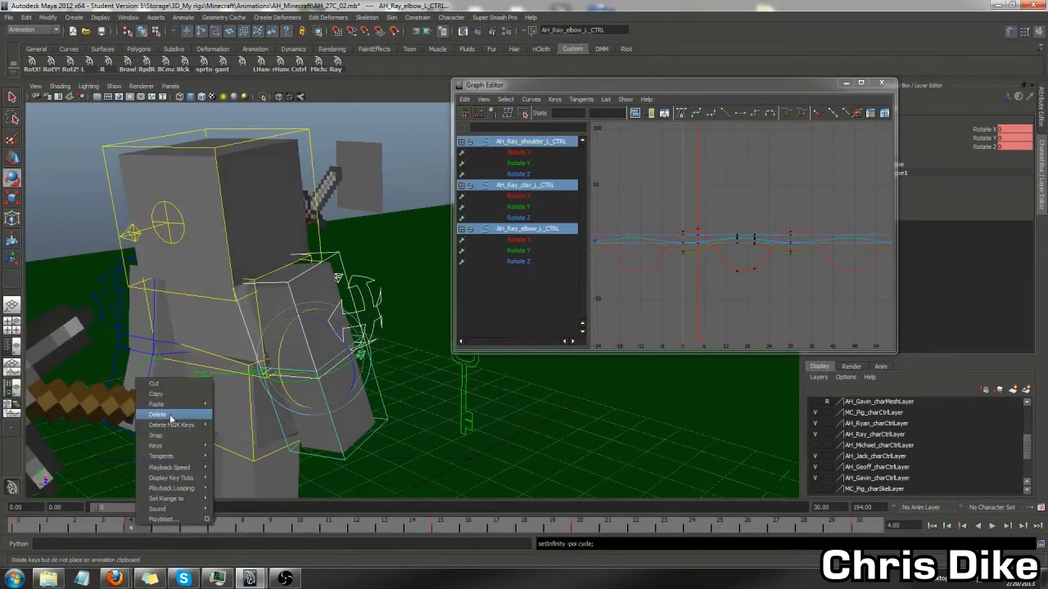
click(168, 413)
click(29, 530)
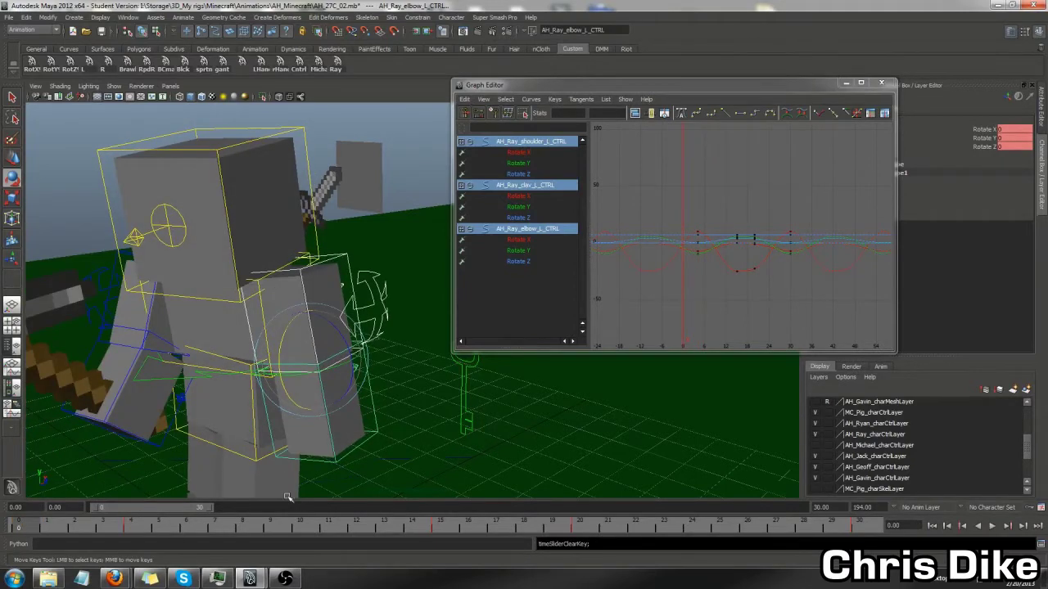
key(ctrl+z)
key(ctrl+z)
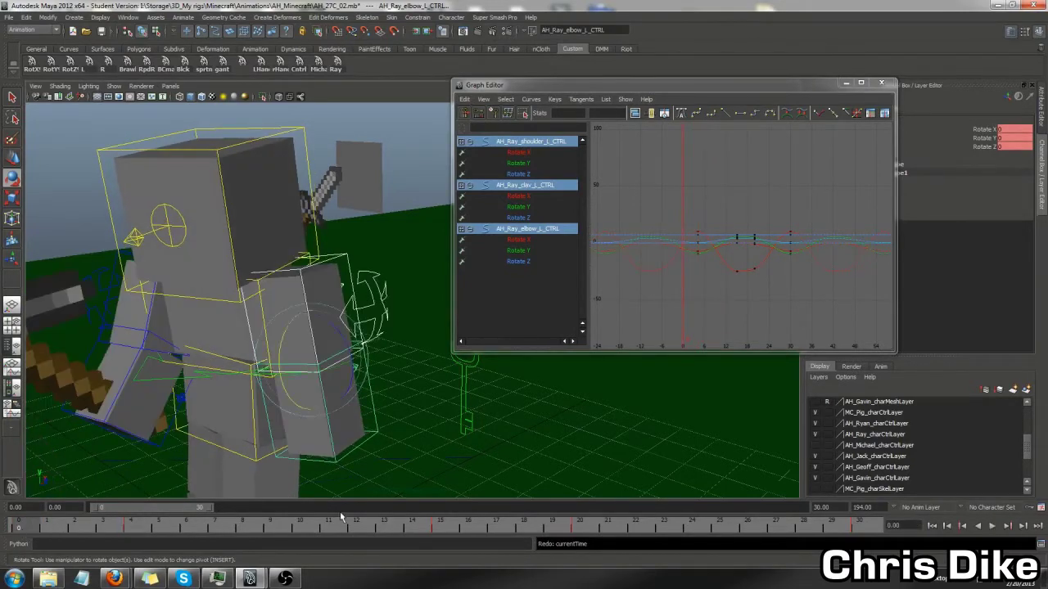
key(ctrl+z)
key(ctrl+z)
key(ctrl+z)
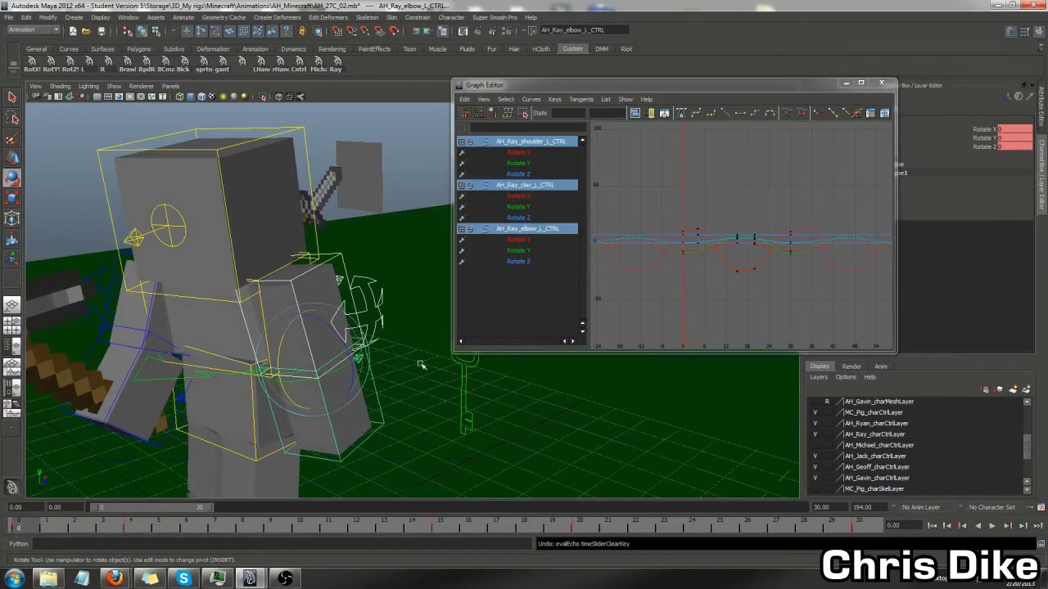
key(ctrl+z)
key(ctrl+z)
key(ctrl+z)
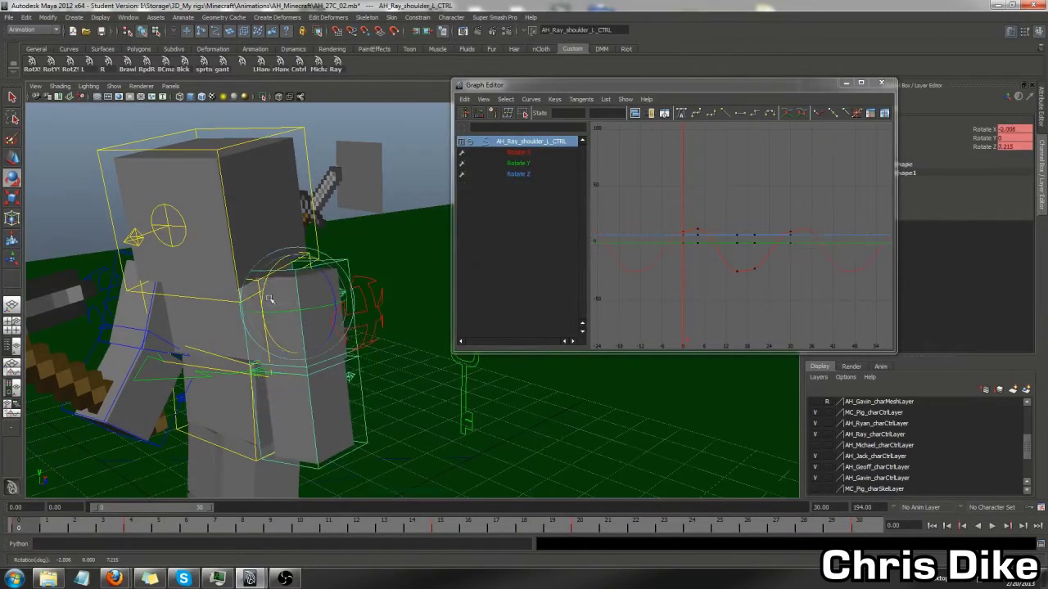
- Lower the shoulder's frame-20 Rotate X key to deepen the swing, reviewing playback
click(859, 525)
right_click(883, 526)
click(919, 412)
key(alt+v)
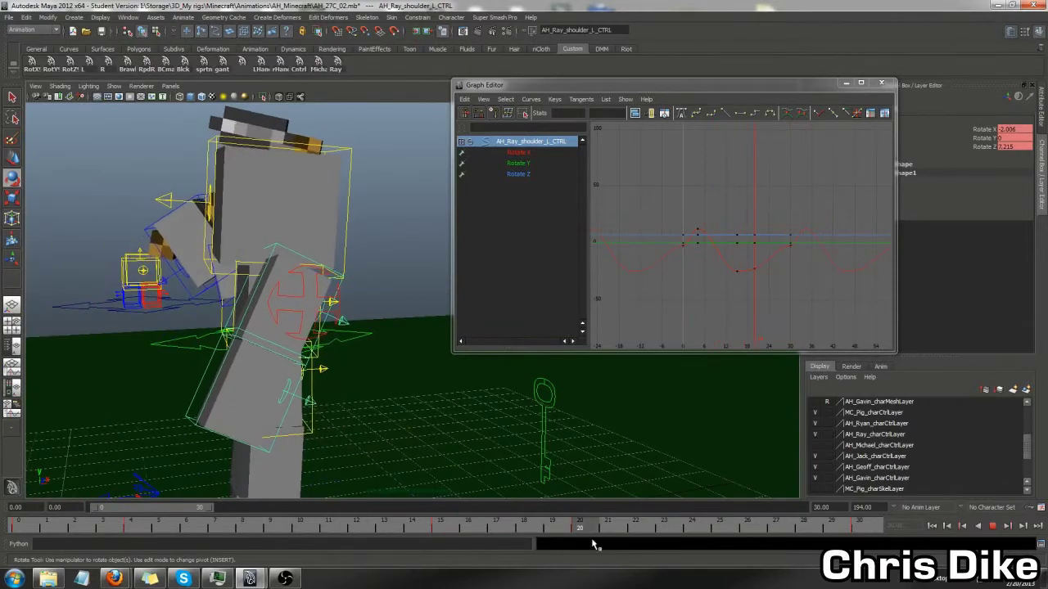
click(761, 285)
middle_drag(761, 287, 766, 315)
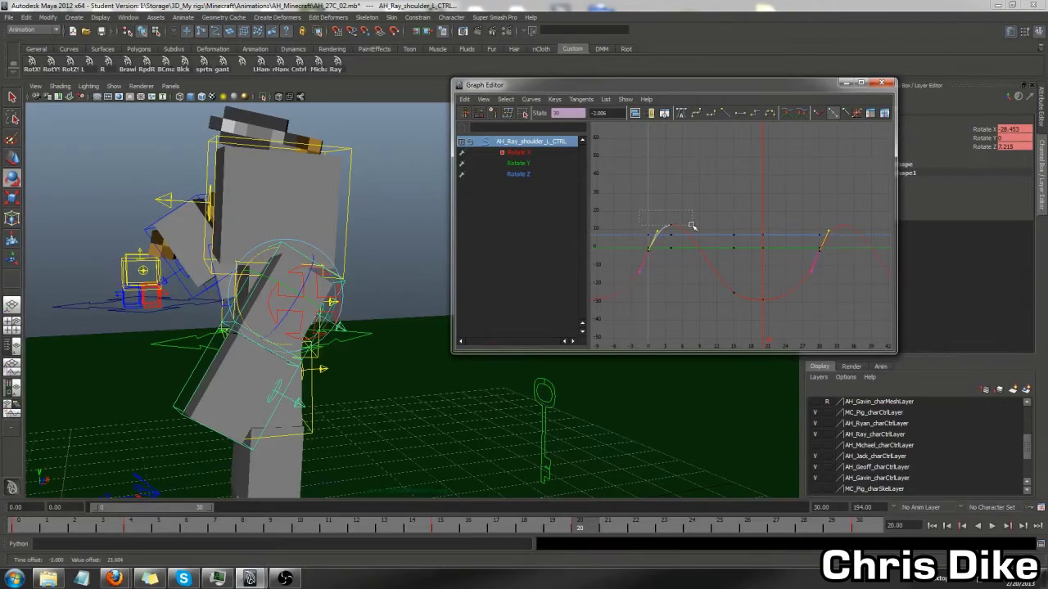
click(991, 526)
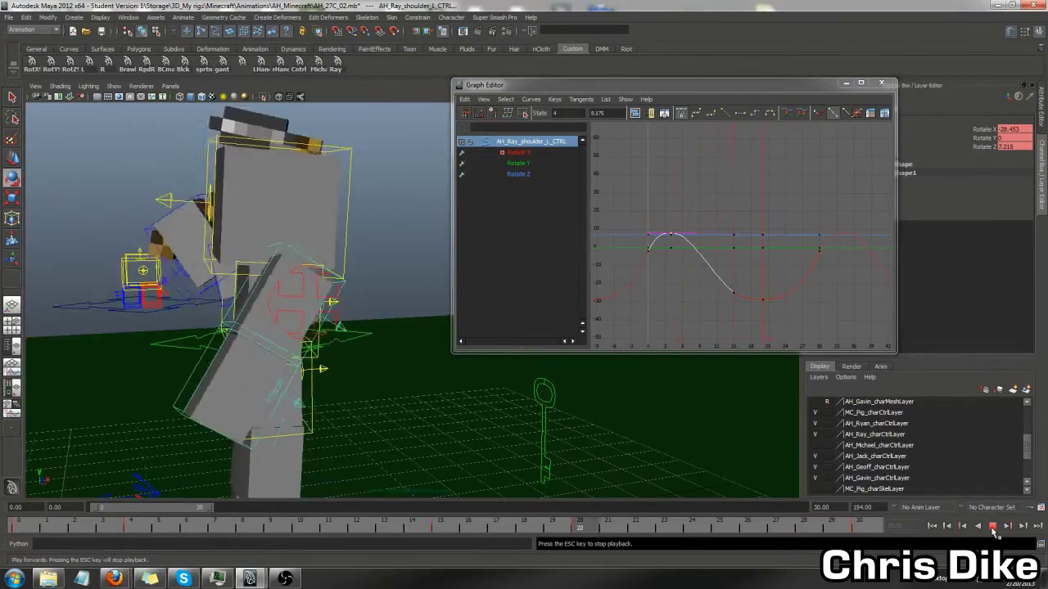
- Select the left elbow control and scrub back to frame 0
key(Escape)
click(194, 419)
mouse_move(178, 516)
mouse_down()
mouse_move(41, 532)
mouse_move(214, 529)
mouse_up()
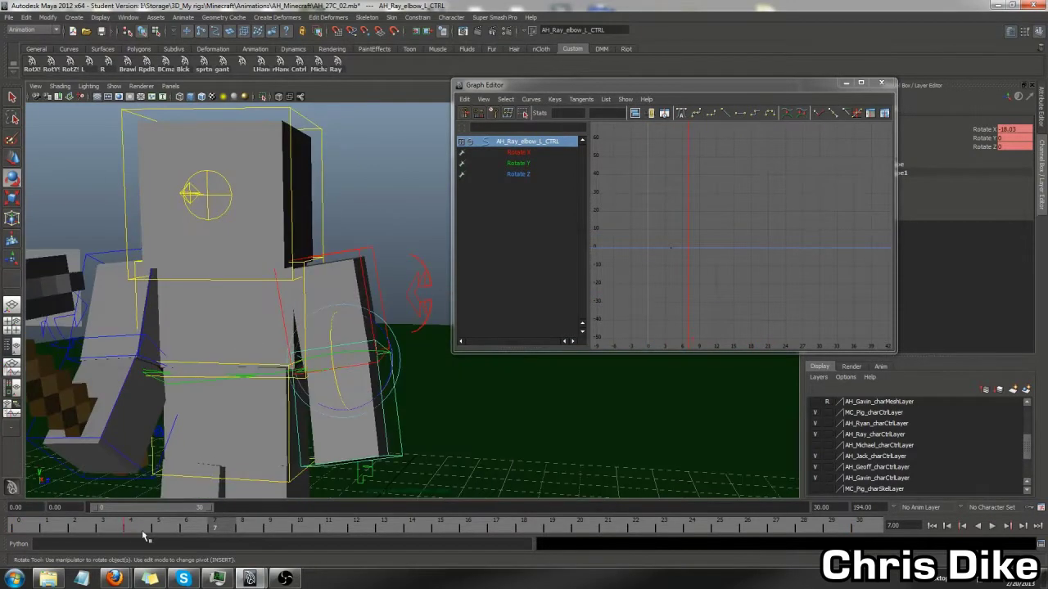
- Bend the lower arm at the elbow while scrubbing through frames 4, 15 and 20
drag(144, 533, 142, 531)
drag(261, 337, 264, 360)
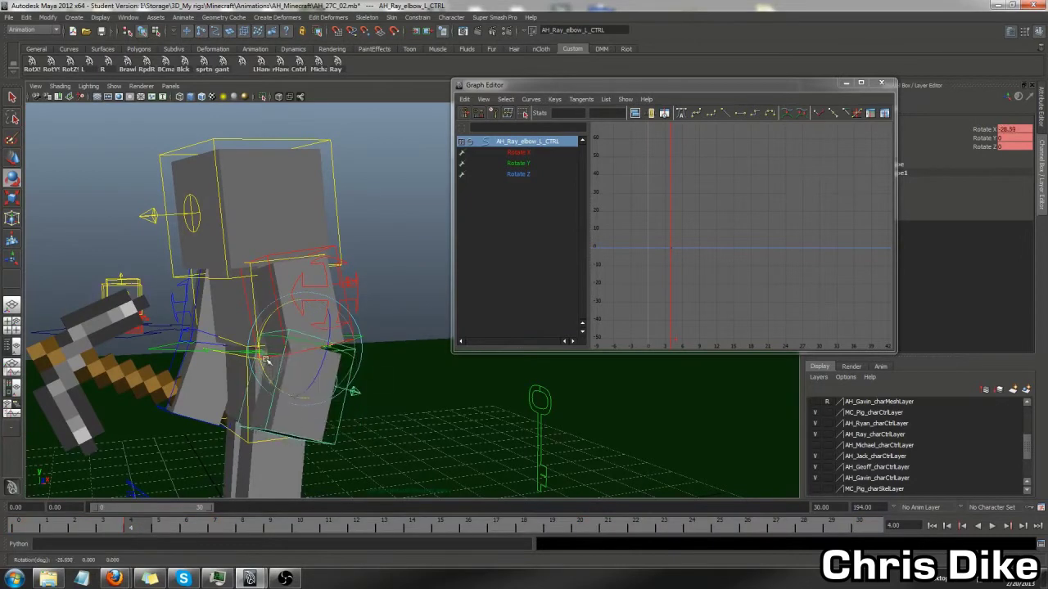
drag(153, 530, 437, 530)
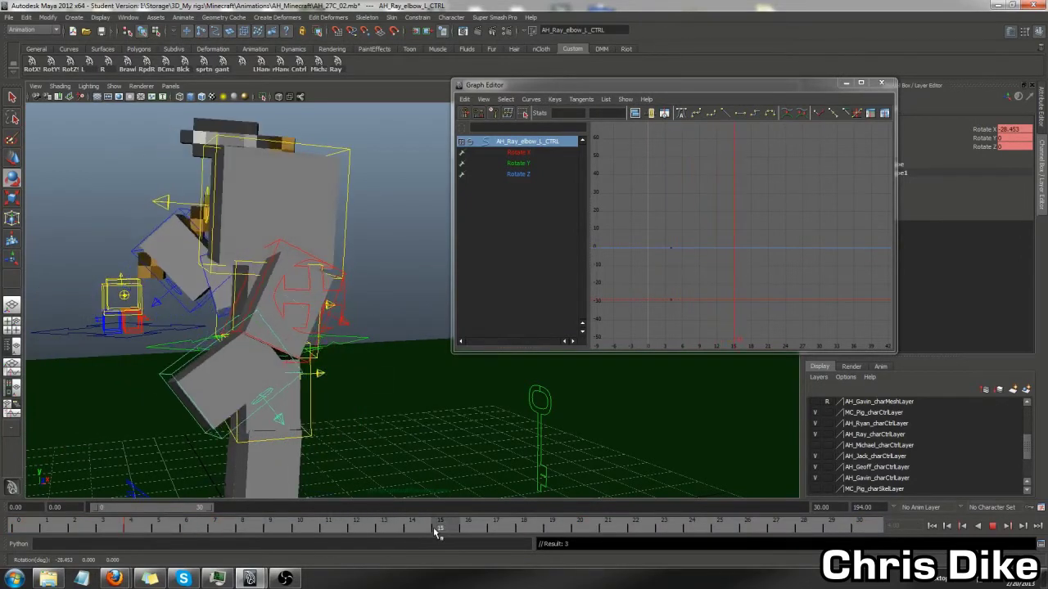
click(571, 531)
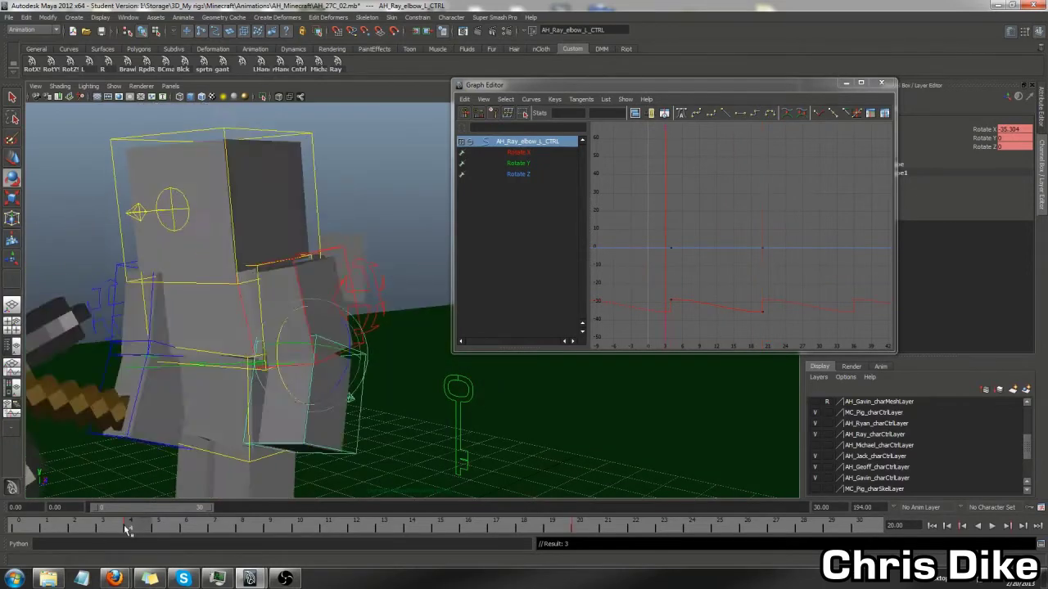
alt+drag(459, 369, 255, 366)
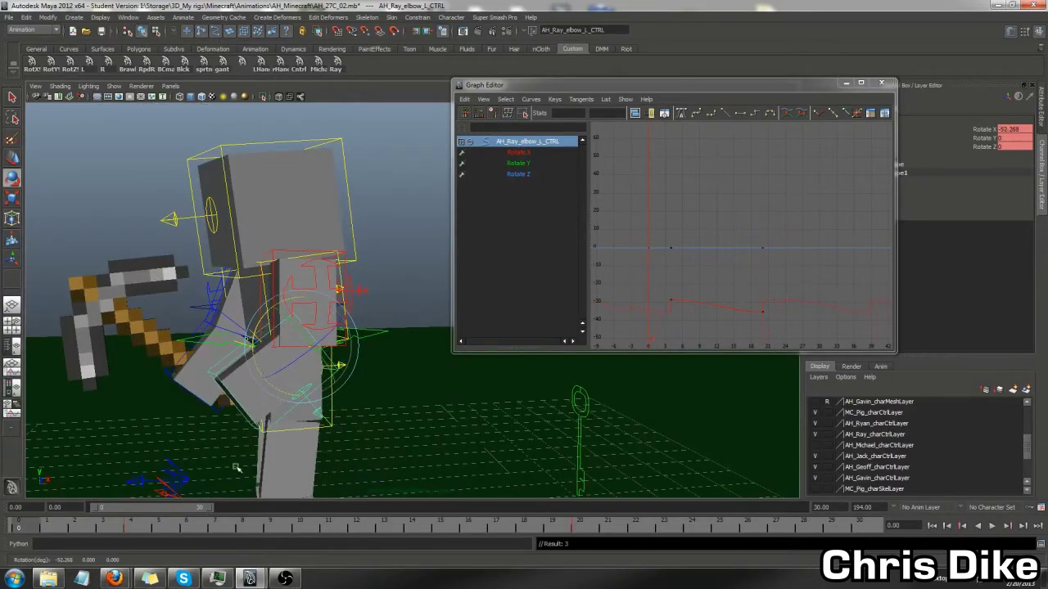
right_click(21, 524)
click(49, 433)
- Paste the copied elbow key at frame 30 and review the playback
right_click(855, 524)
click(885, 446)
key(alt+v)
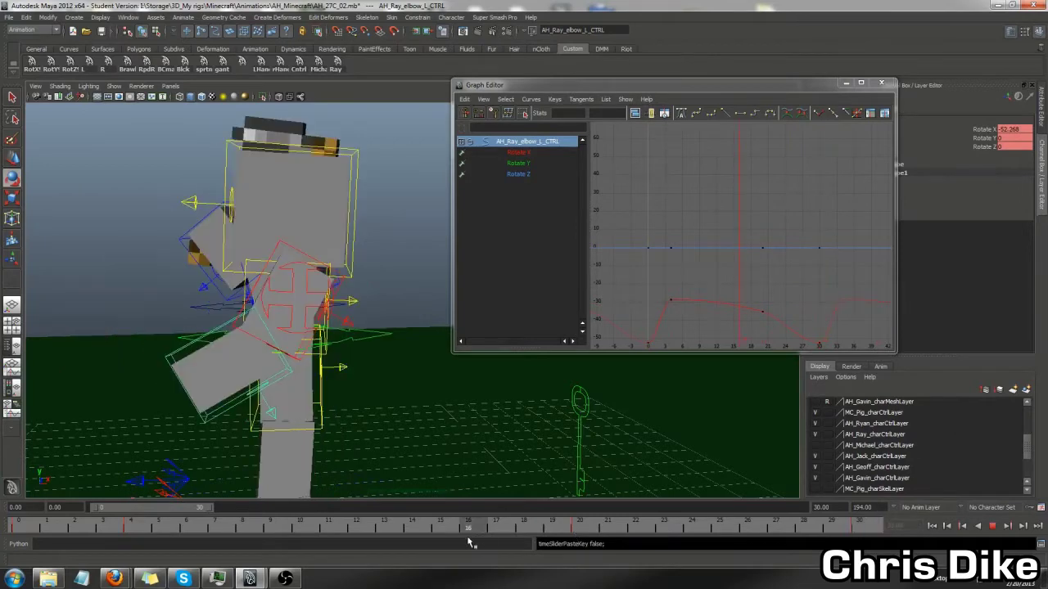
key(alt+v)
alt+drag(368, 352, 222, 348)
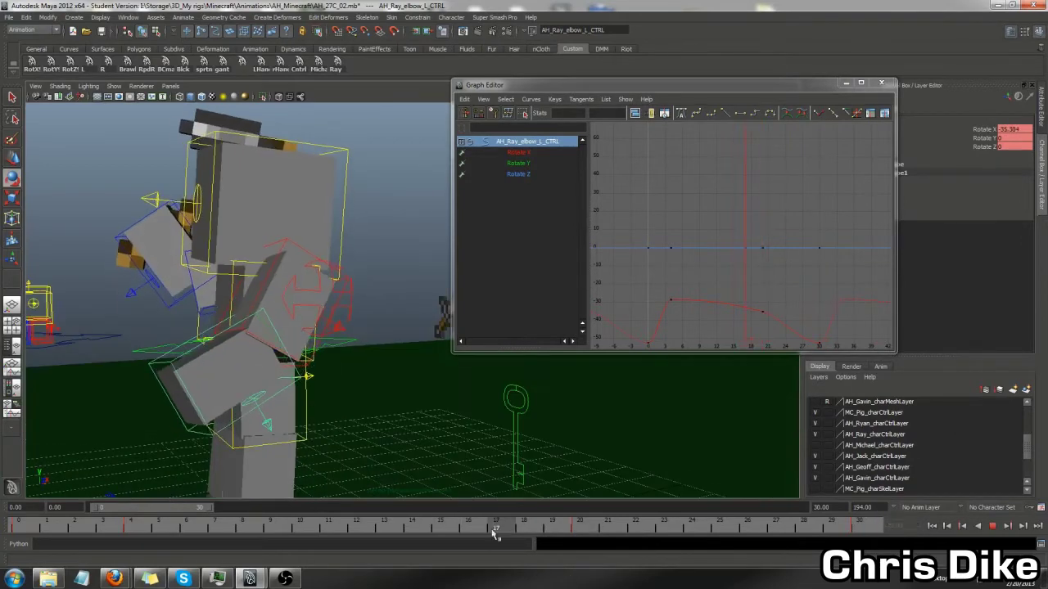
key(f)
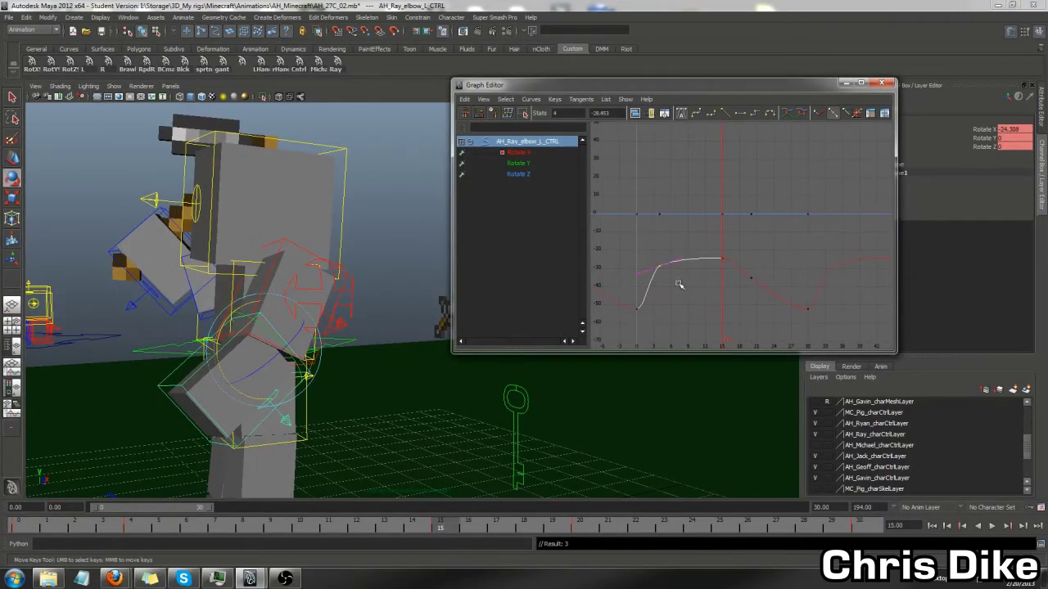
- Lower the elbow's frame 15 and 30 keys, then raise the frame 0 and 30 keys
key(alt+v)
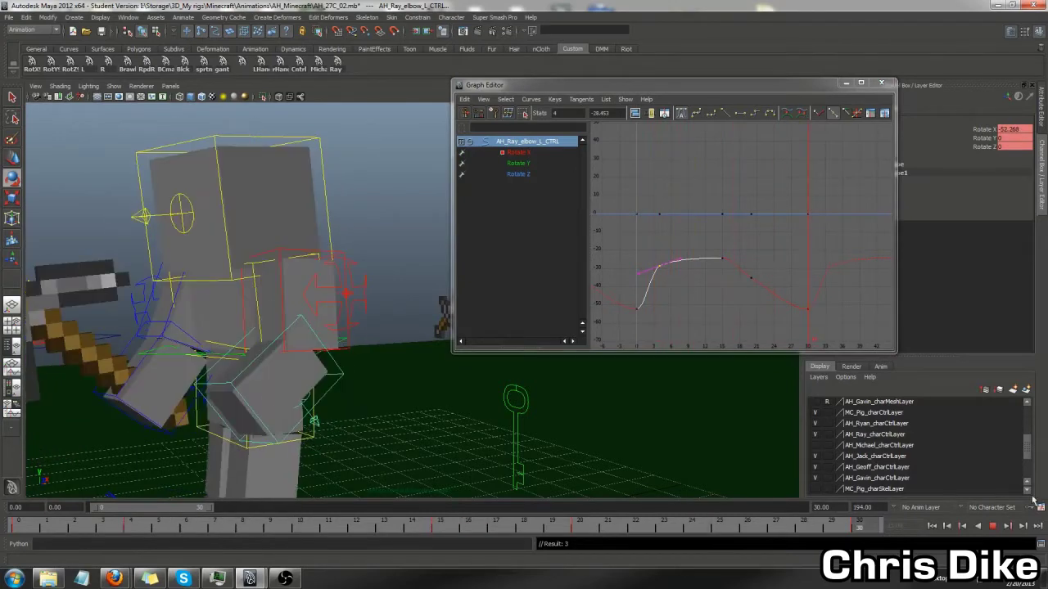
key(alt+v)
key(comma)
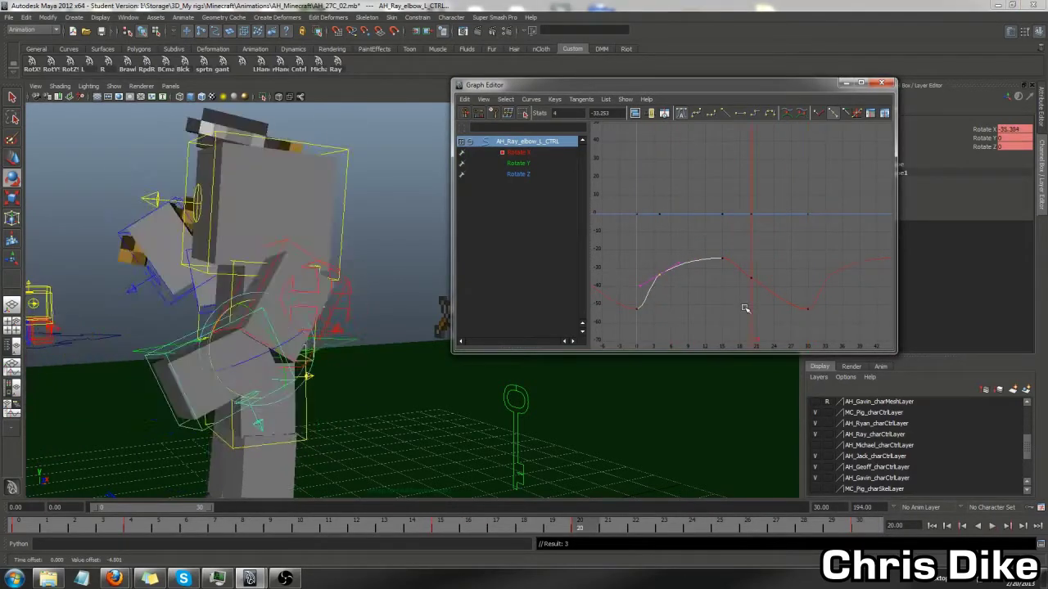
key(comma)
mouse_move(718, 282)
shift+middle_down()
mouse_move(716, 300)
mouse_move(751, 312)
shift+middle_up()
key(period)
click(751, 279)
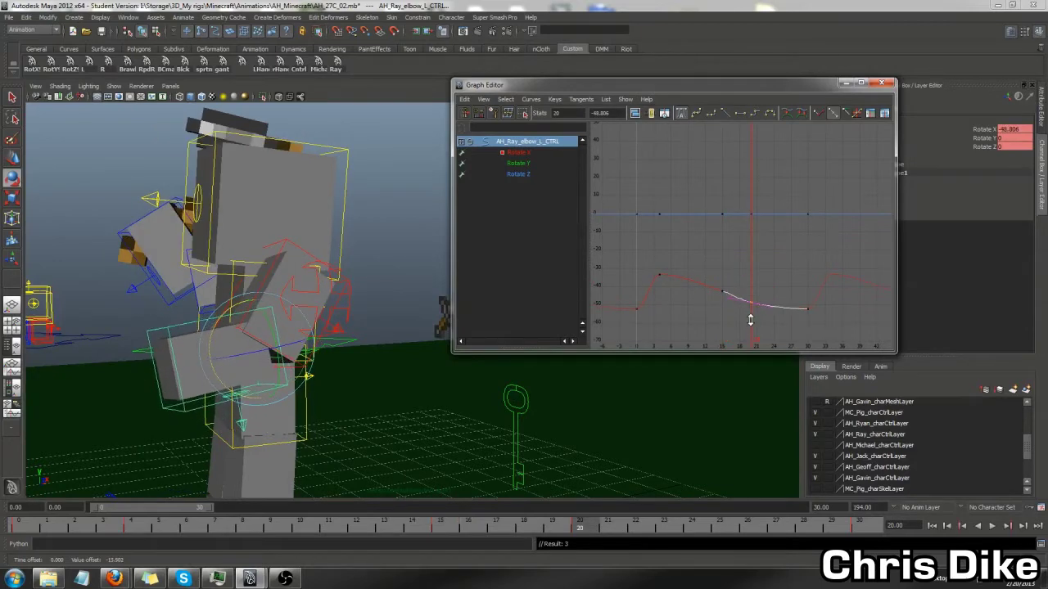
key(period)
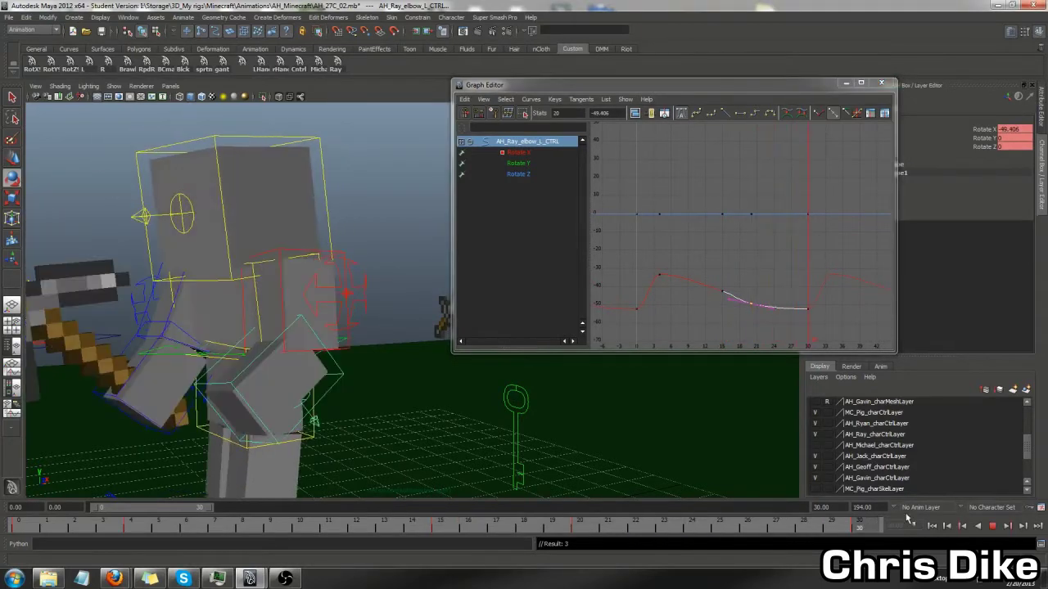
click(808, 309)
shift+middle_drag(805, 283, 821, 328)
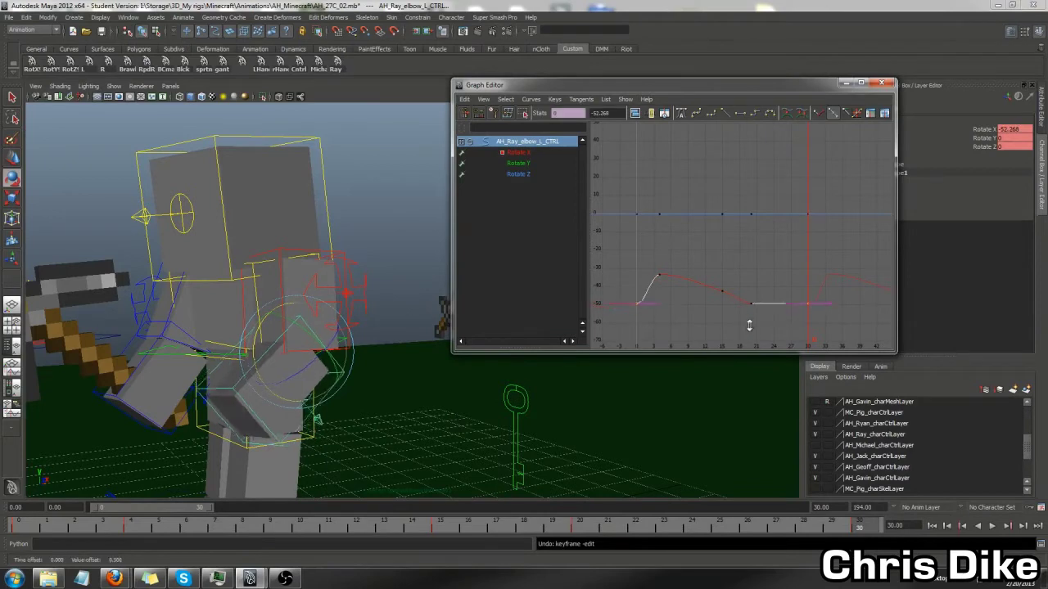
mouse_move(748, 325)
shift+middle_down()
mouse_move(656, 307)
mouse_move(670, 301)
shift+middle_up()
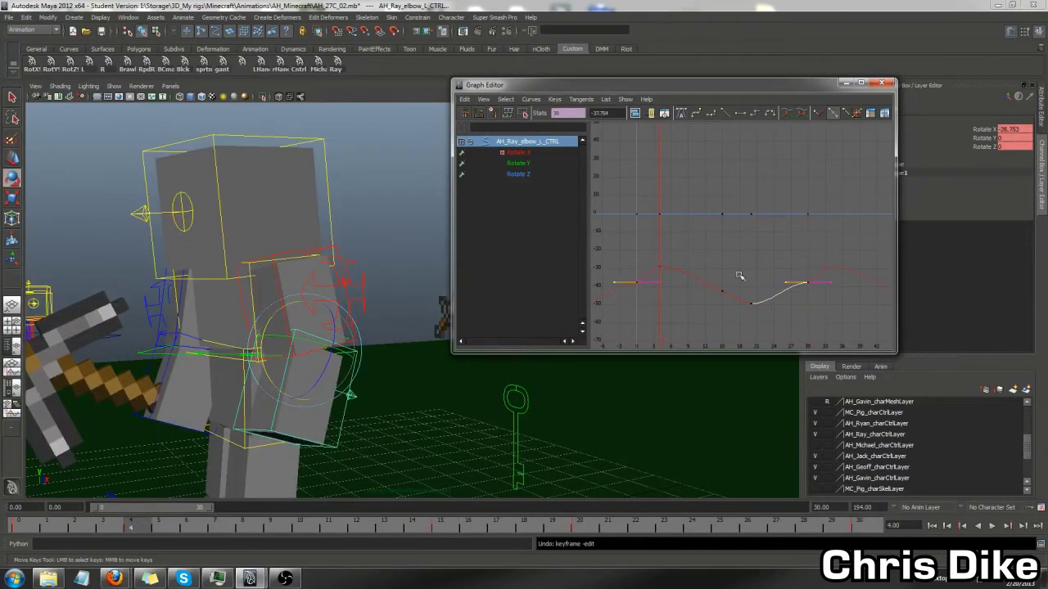
- Shift the elbow Rotate X keys, finally raising them about 30 units during playback
key(alt+v)
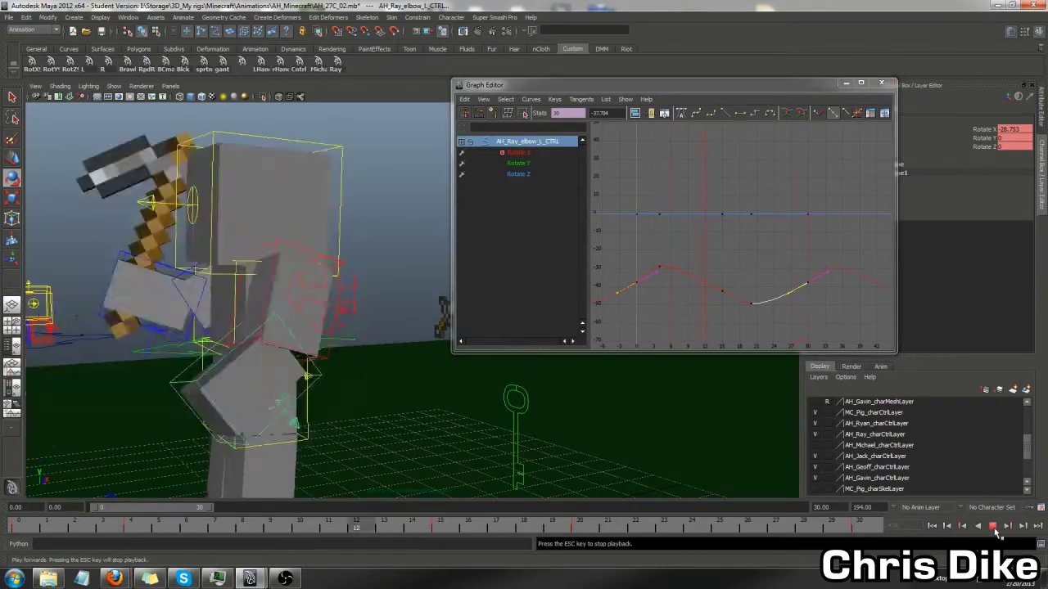
alt+drag(606, 471, 495, 475)
key(alt+v)
drag(620, 243, 651, 260)
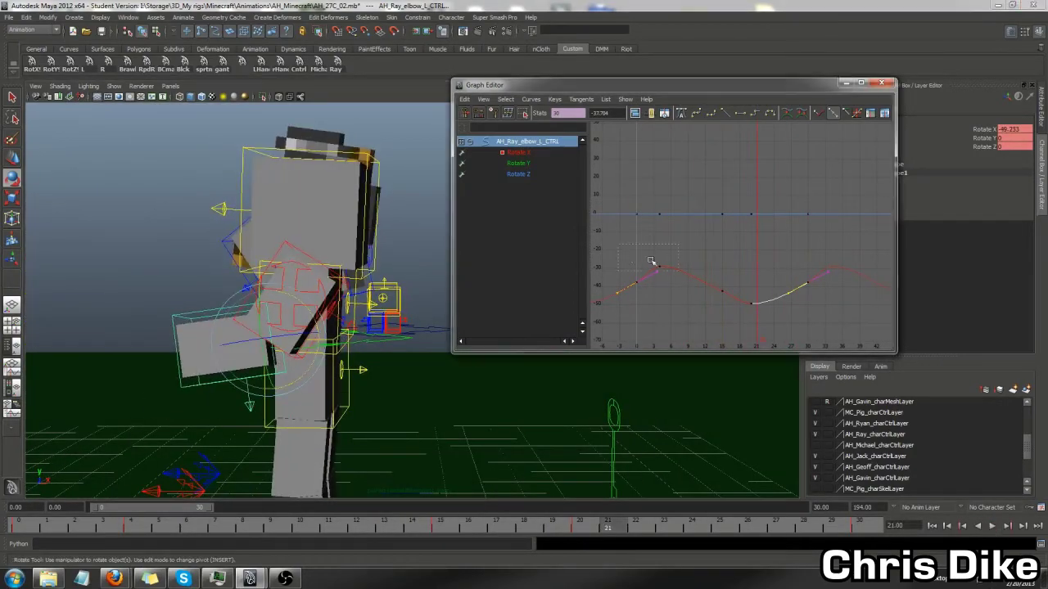
middle_drag(739, 303, 714, 257)
key(alt+v)
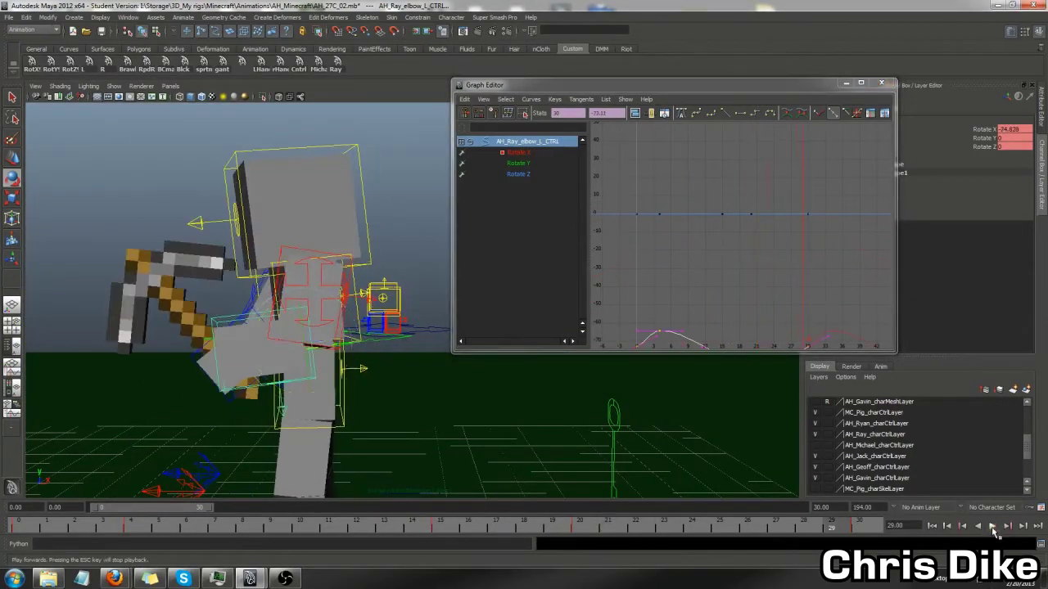
alt+middle_drag(727, 331, 724, 279)
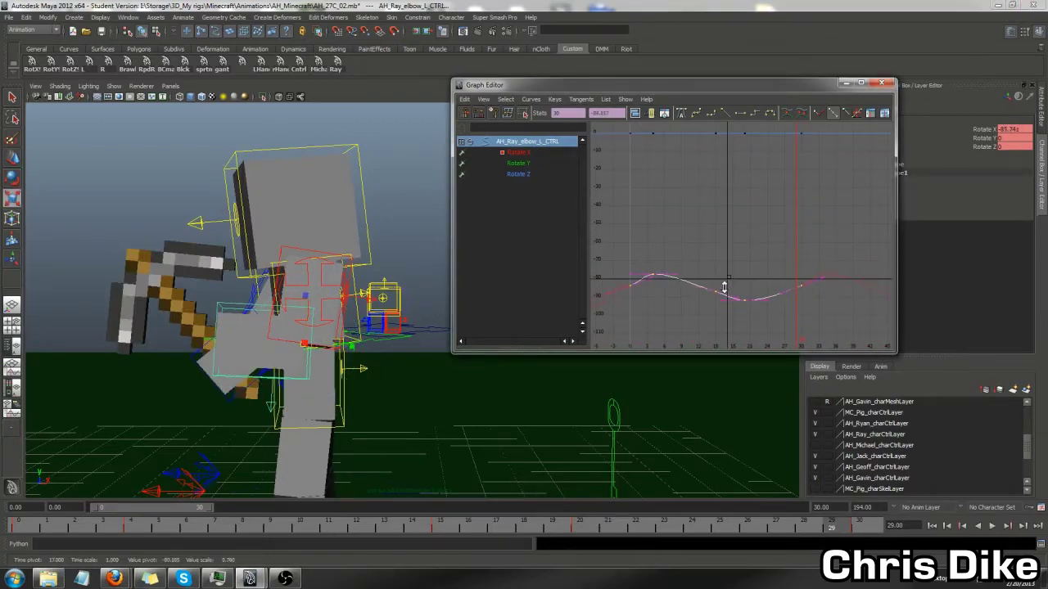
key(alt+v)
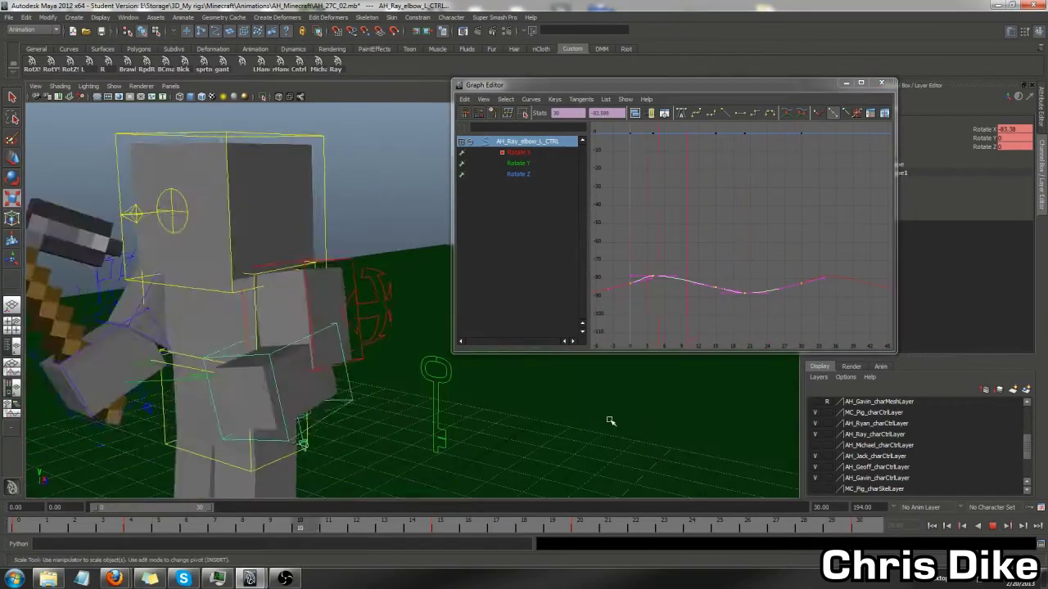
middle_drag(709, 323, 708, 268)
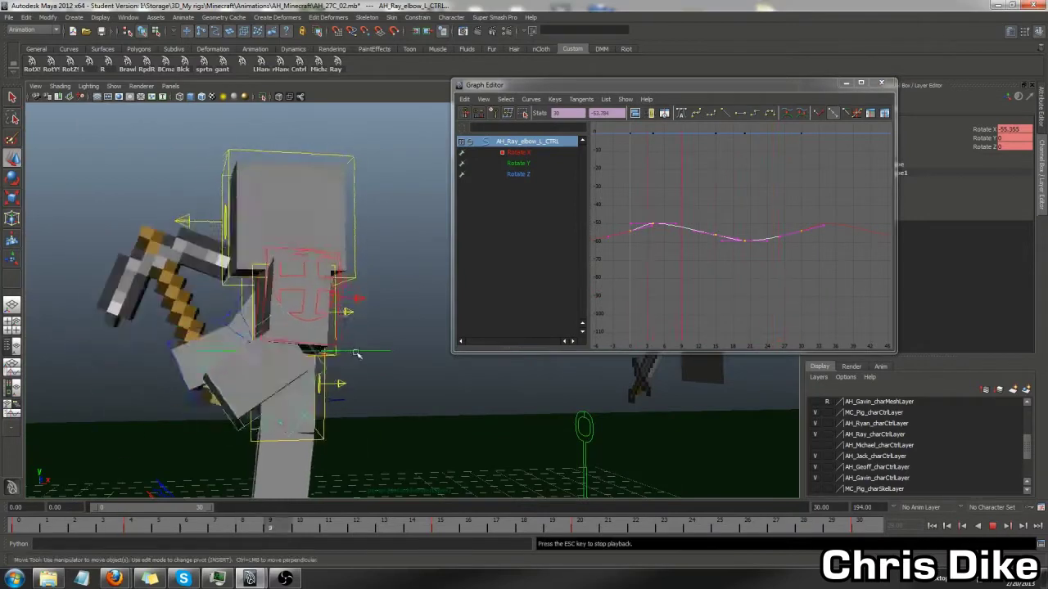
key(alt+v)
- Save the scene, then scale the shoulder Rotate X keys down vertically and raise them
key(ctrl+s)
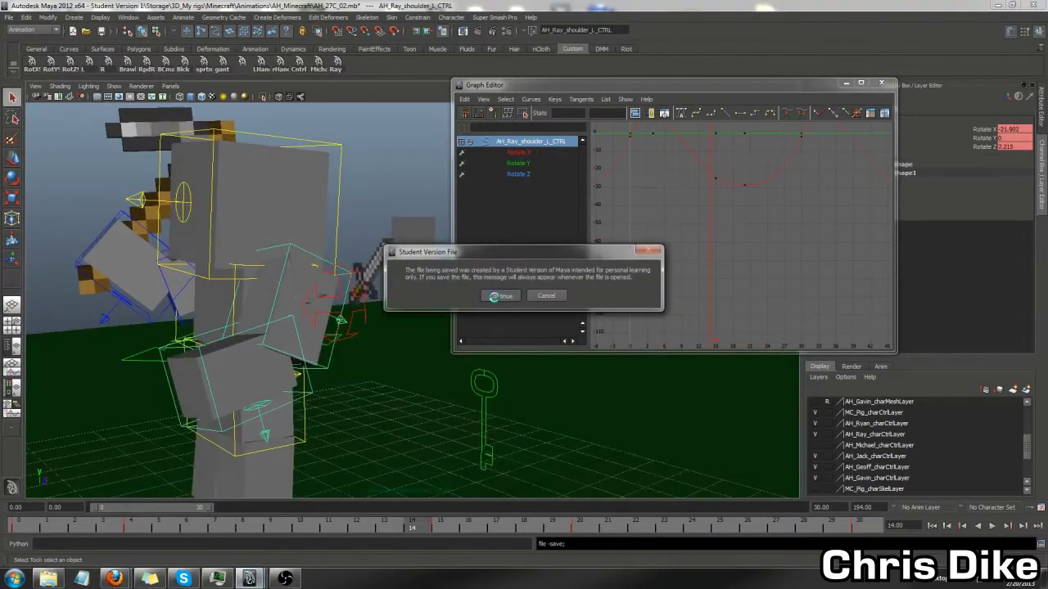
key(Return)
key(f)
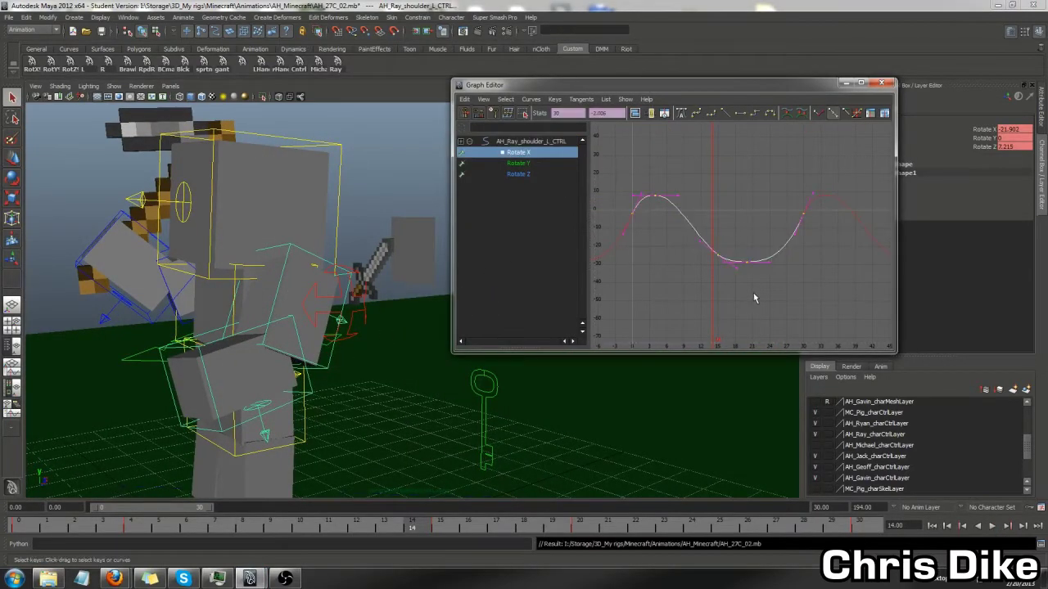
mouse_move(713, 234)
middle_down()
mouse_move(708, 251)
mouse_move(709, 211)
middle_up()
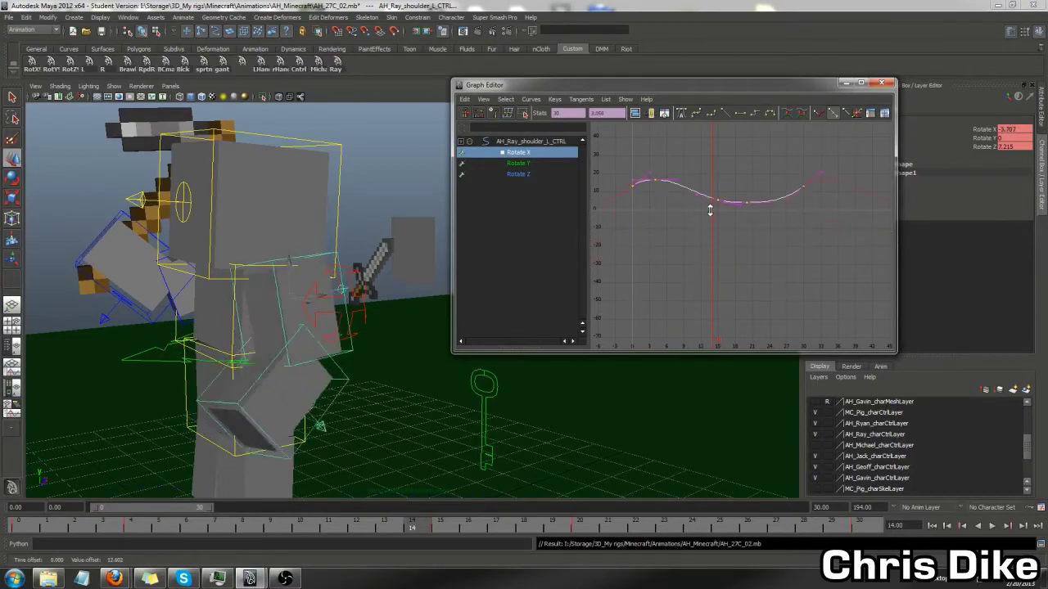
key(alt+v)
mouse_move(524, 447)
alt+mouse_down()
mouse_move(615, 438)
mouse_move(489, 400)
mouse_move(465, 407)
mouse_move(536, 410)
alt+mouse_up()
- Show the character textured and select the head control for rotating
key(6)
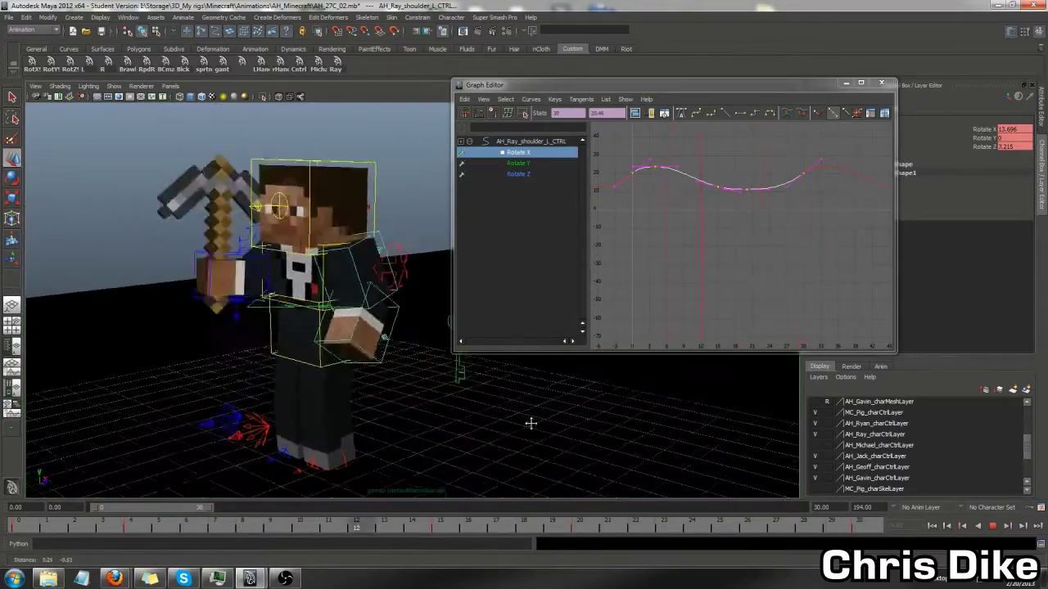
click(991, 526)
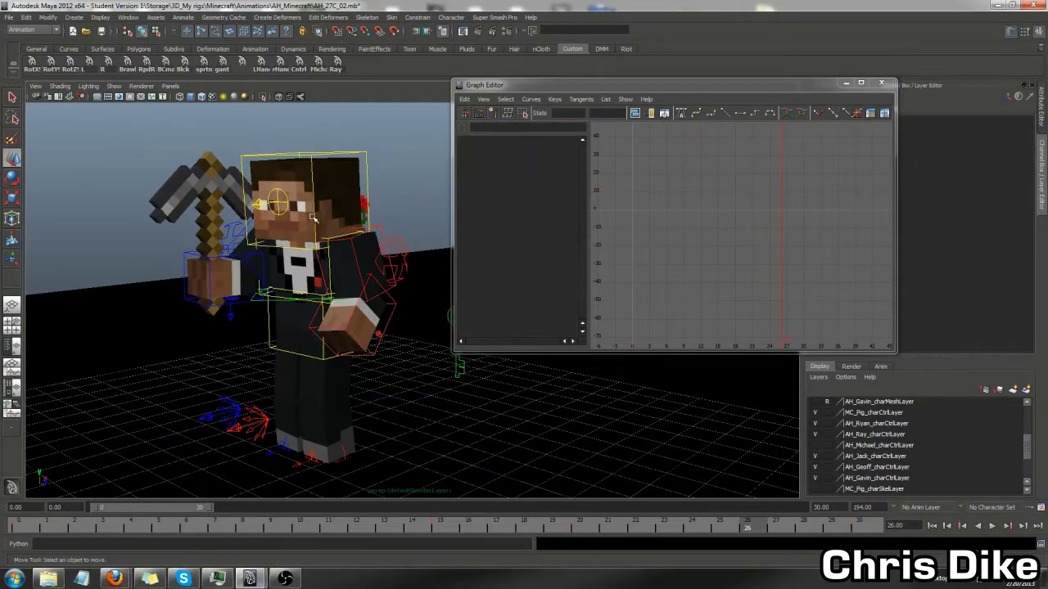
click(281, 203)
key(alt+v)
key(e)
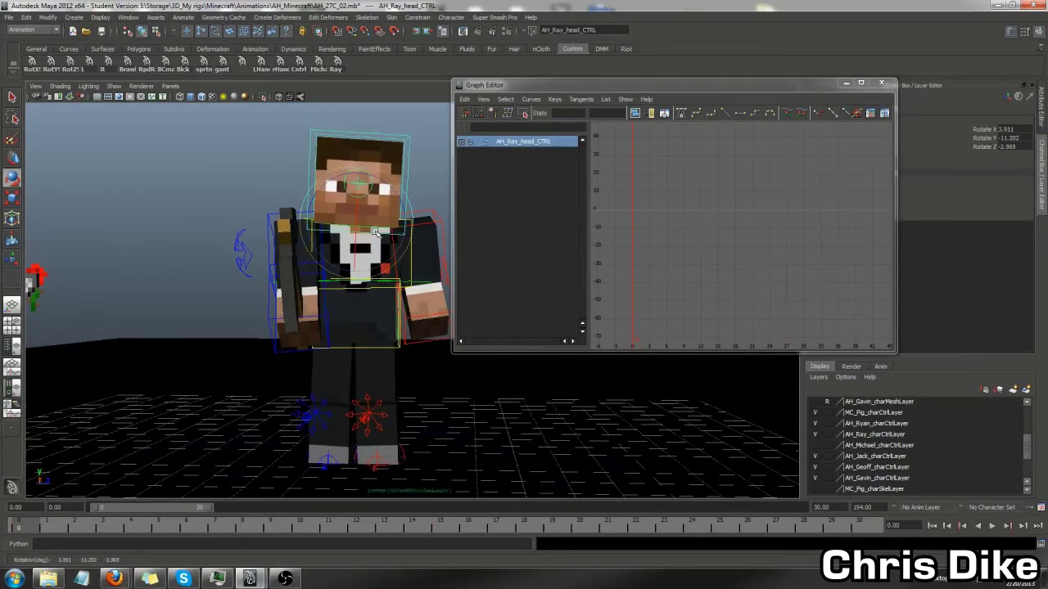
- Key the head's rotation at the start and near frame 20
key(s)
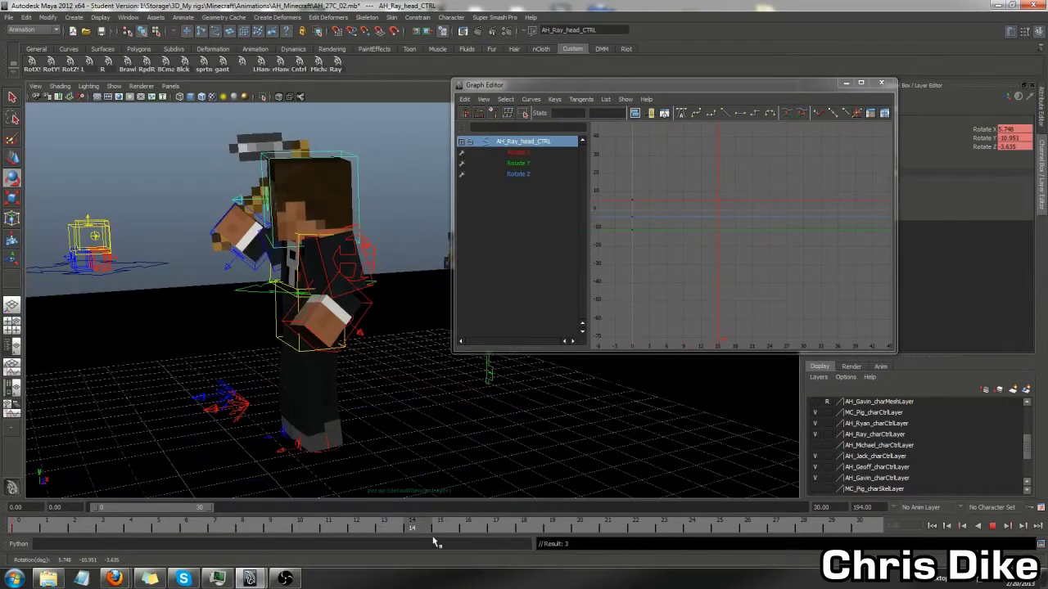
click(584, 528)
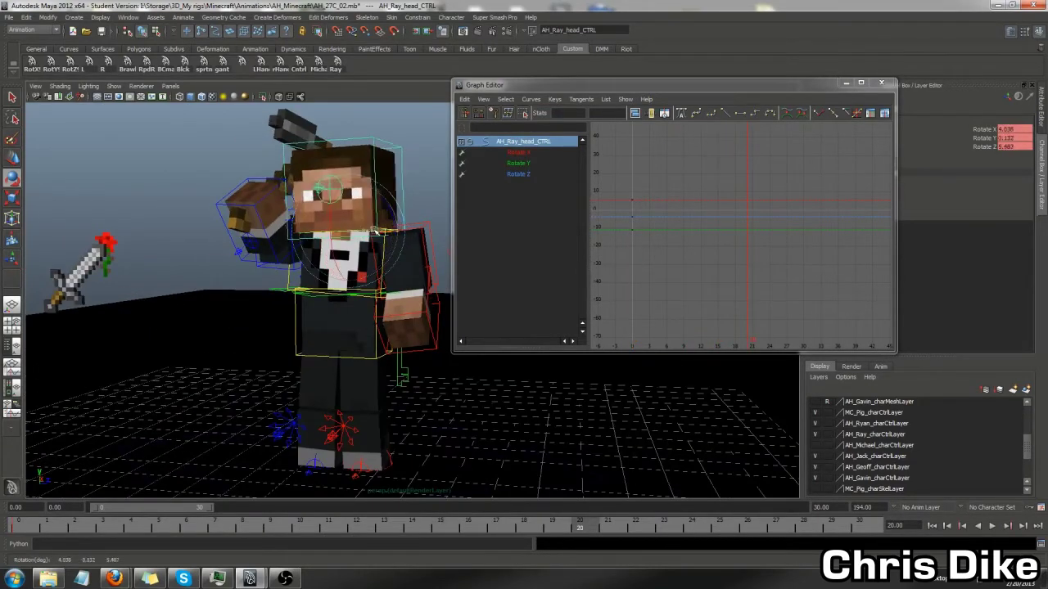
key(s)
click(450, 532)
key(alt+v)
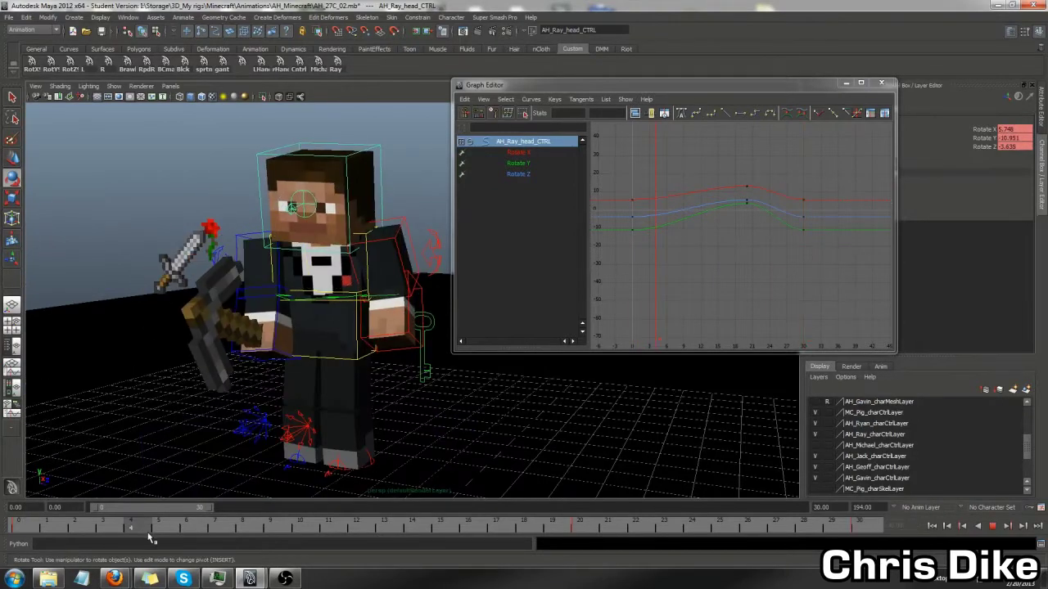
- Undo a curve edit and raise the head's key near frame 4
click(129, 528)
alt+drag(245, 279, 265, 273)
key(f)
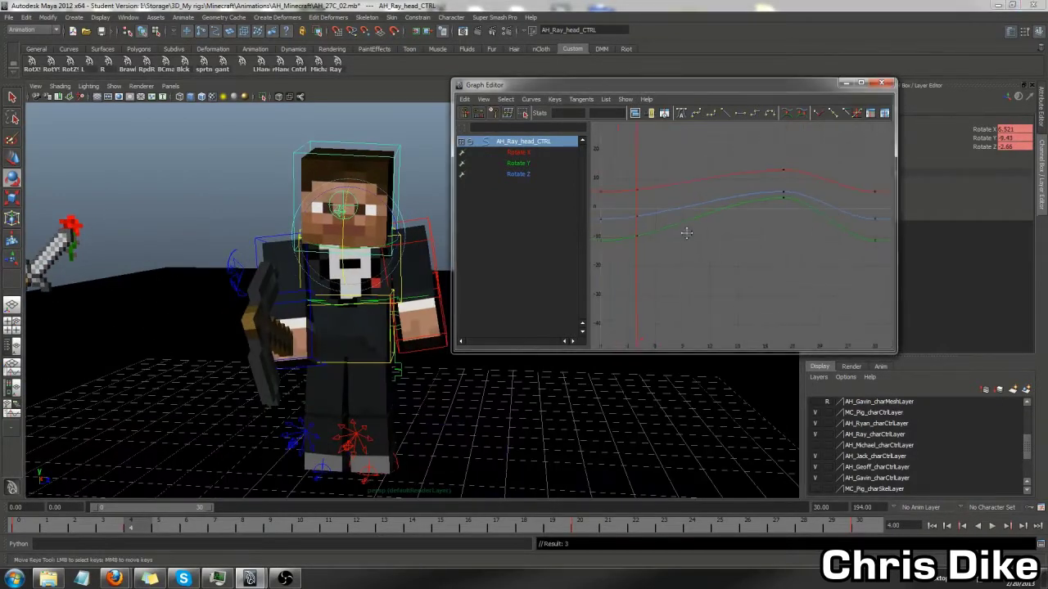
key(ctrl+z)
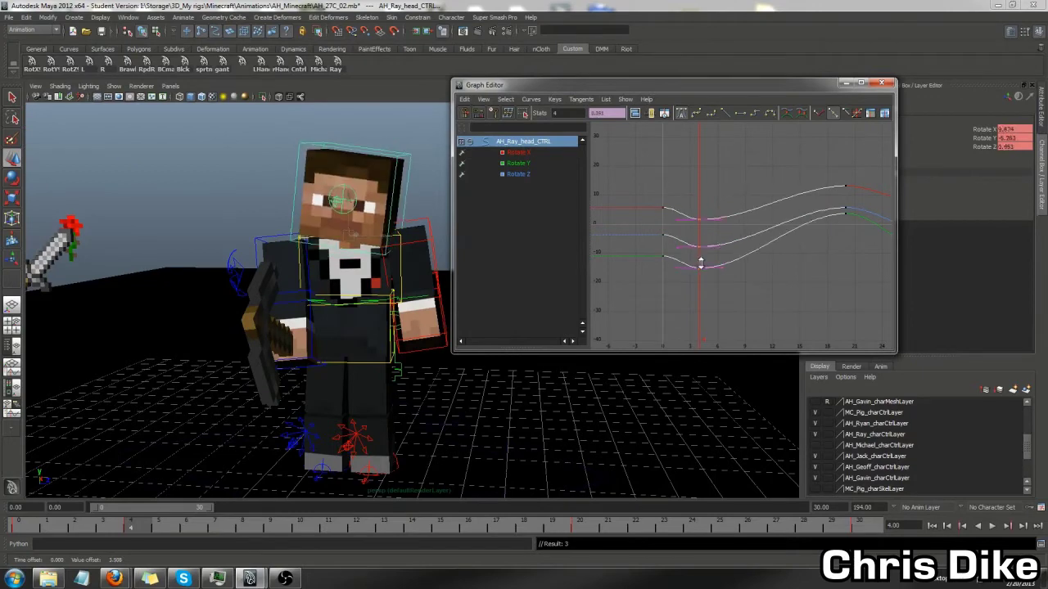
key(ctrl+z)
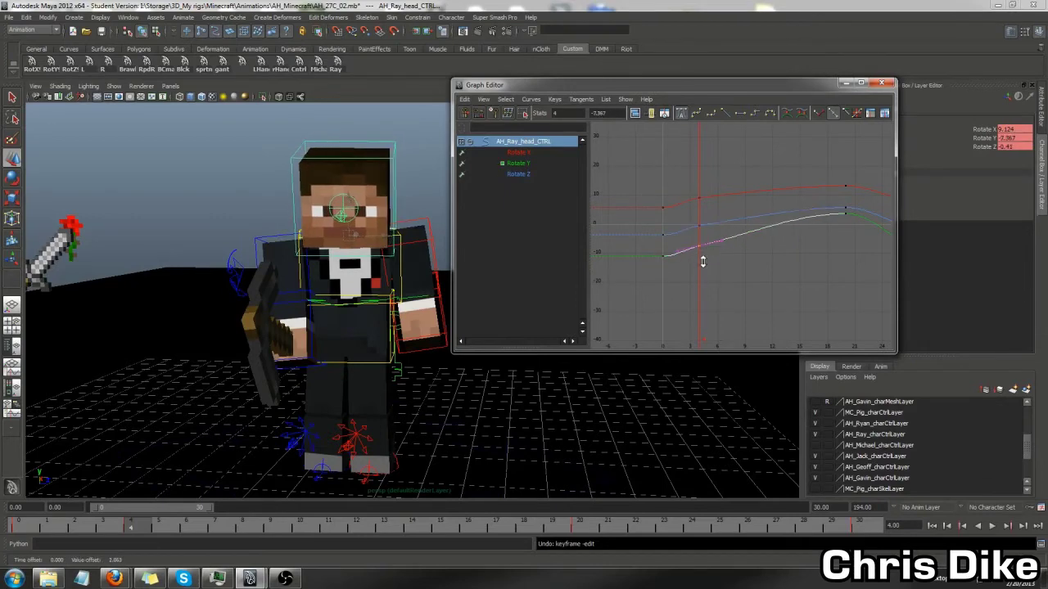
middle_drag(702, 275, 702, 267)
key(alt+v)
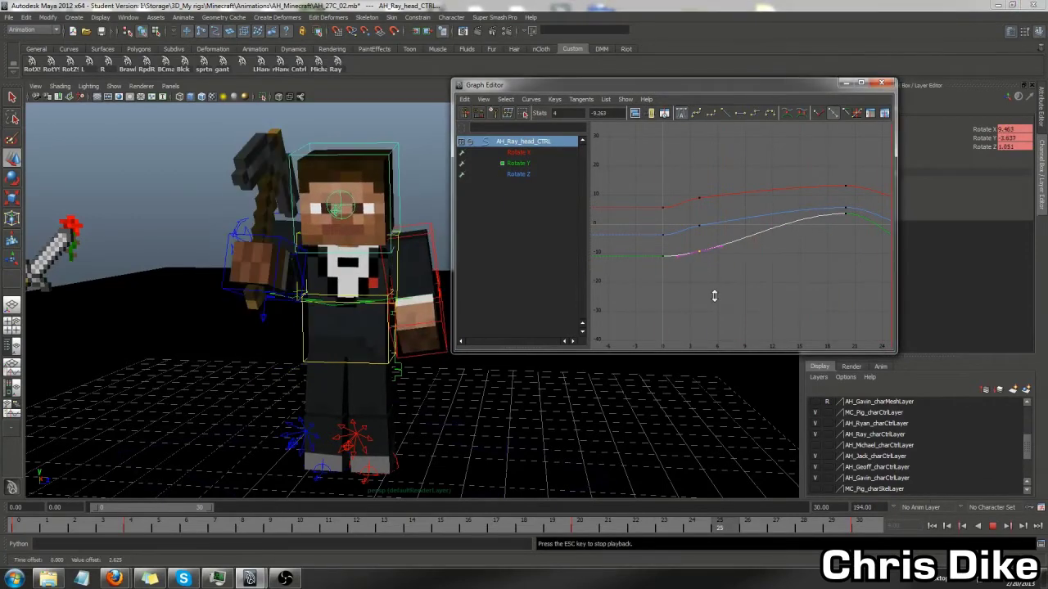
- Set the head's rotation curves to Post Infinity Cycle after the last key
click(703, 229)
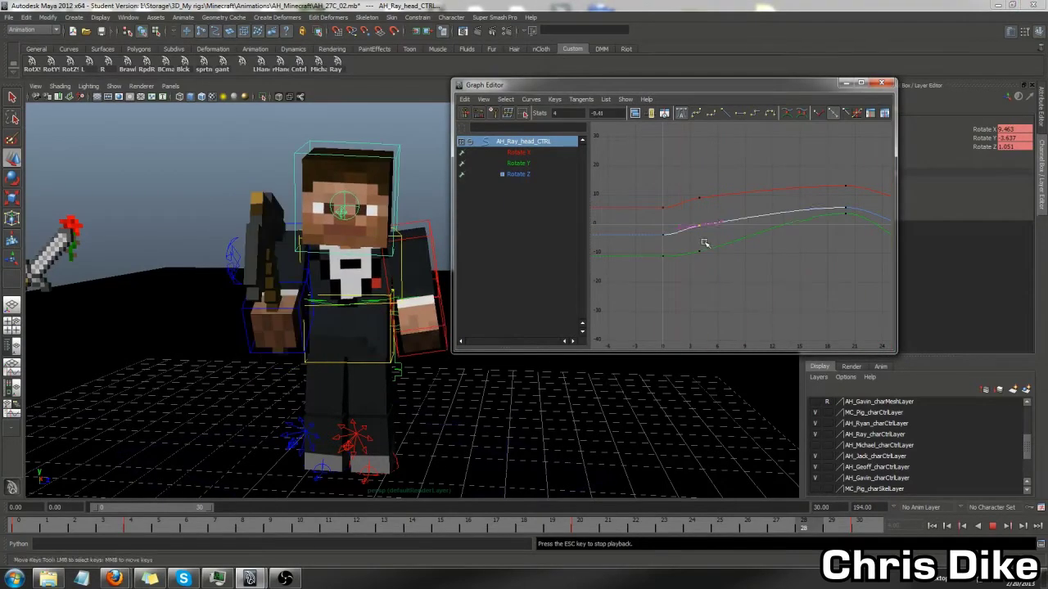
click(699, 195)
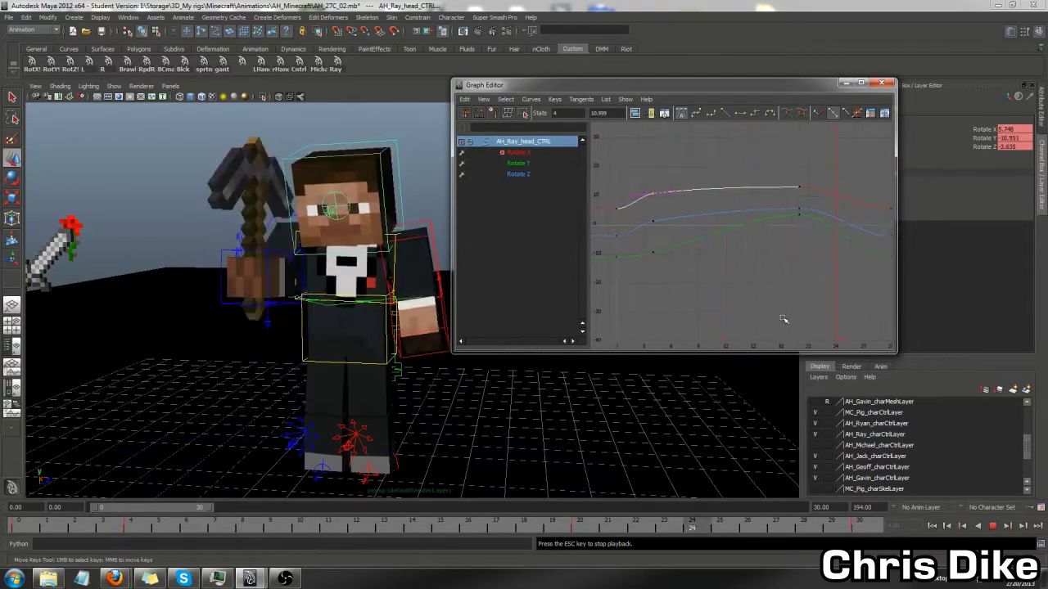
key(Escape)
click(530, 100)
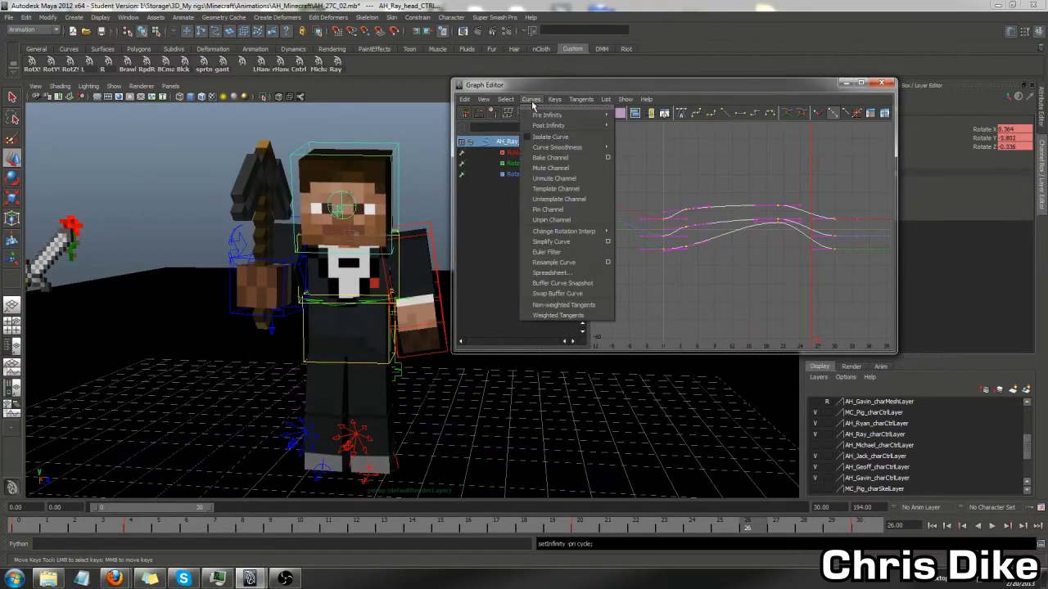
click(637, 132)
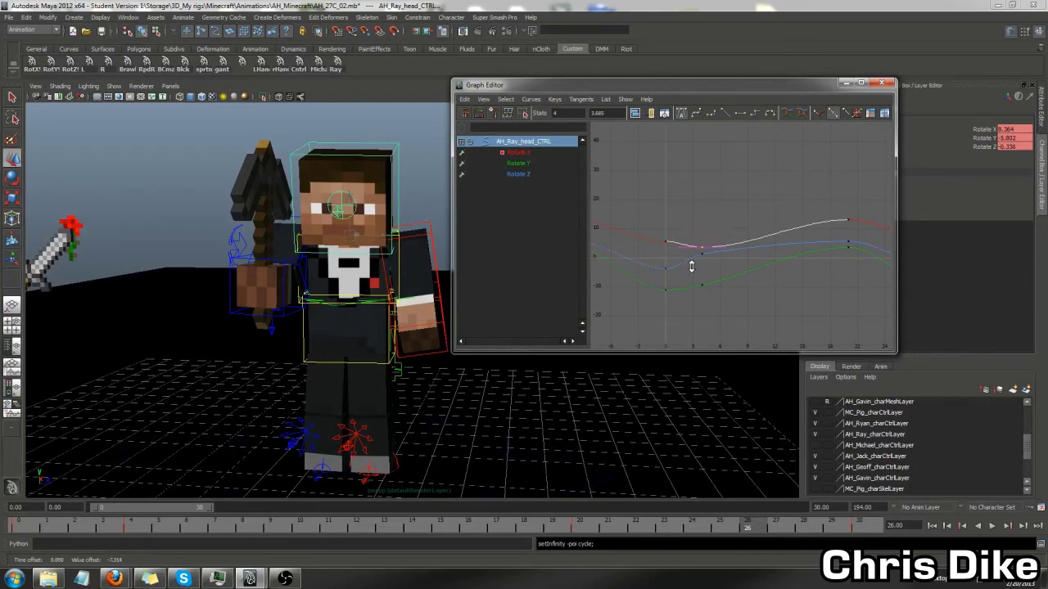
key(alt+v)
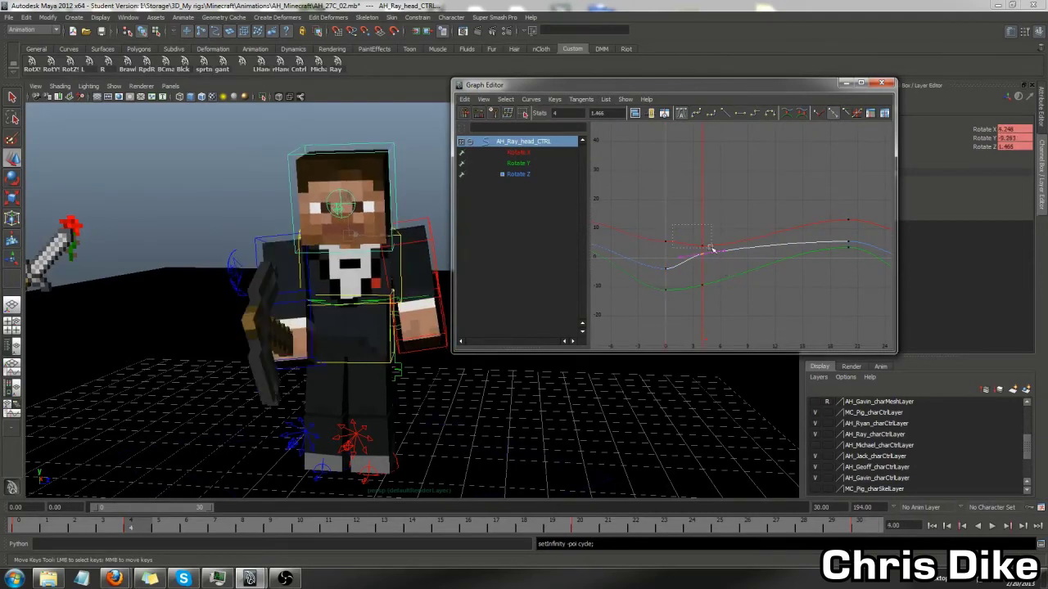
- Raise the Rotate X peak near frame 20, lowering Rotate Z to about 0 and Rotate Y to about -5.9
click(706, 231)
middle_drag(845, 228, 842, 224)
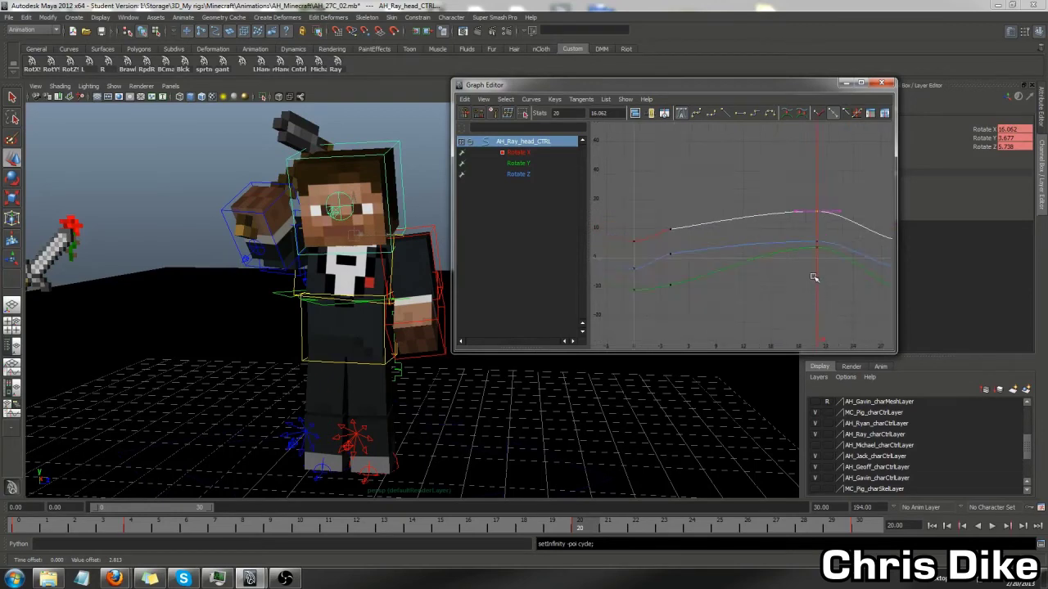
click(816, 244)
middle_drag(811, 262, 806, 283)
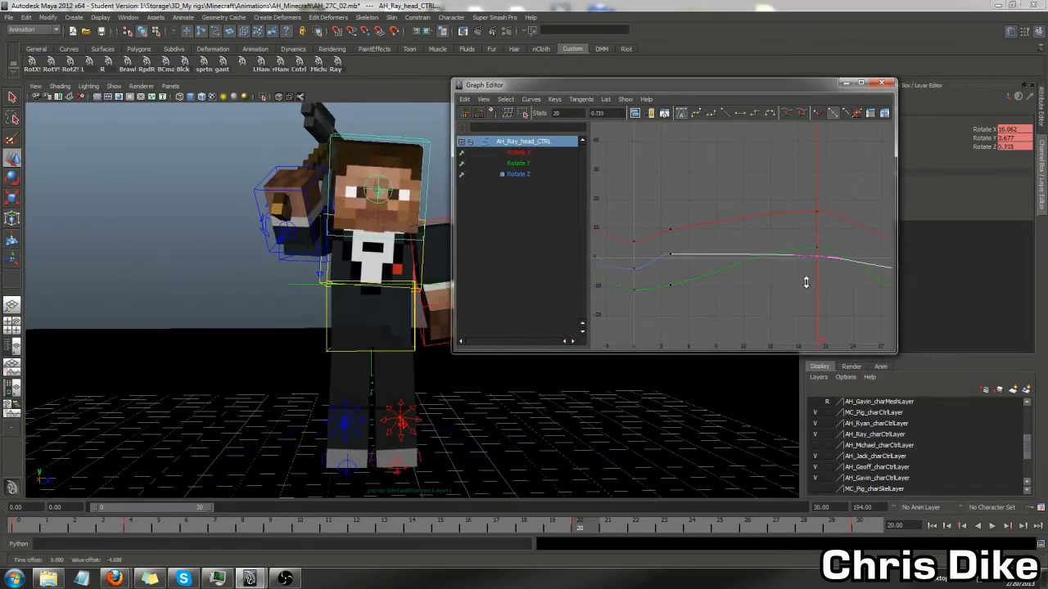
drag(831, 258, 830, 259)
middle_drag(828, 259, 815, 285)
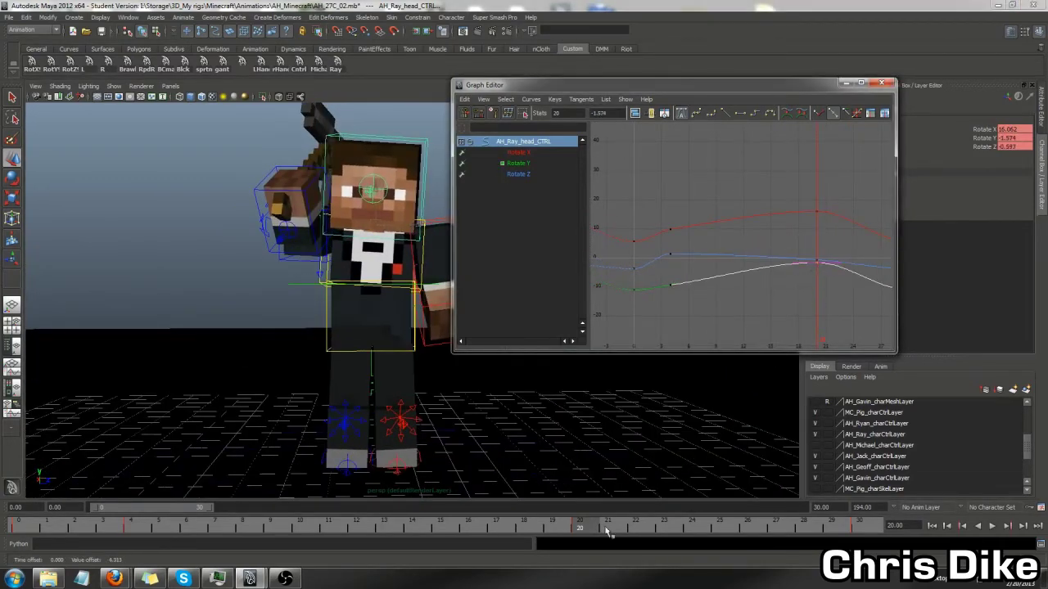
- Scrub frames 15 to 18 and play back to check the head pose
click(541, 527)
drag(455, 537, 1007, 546)
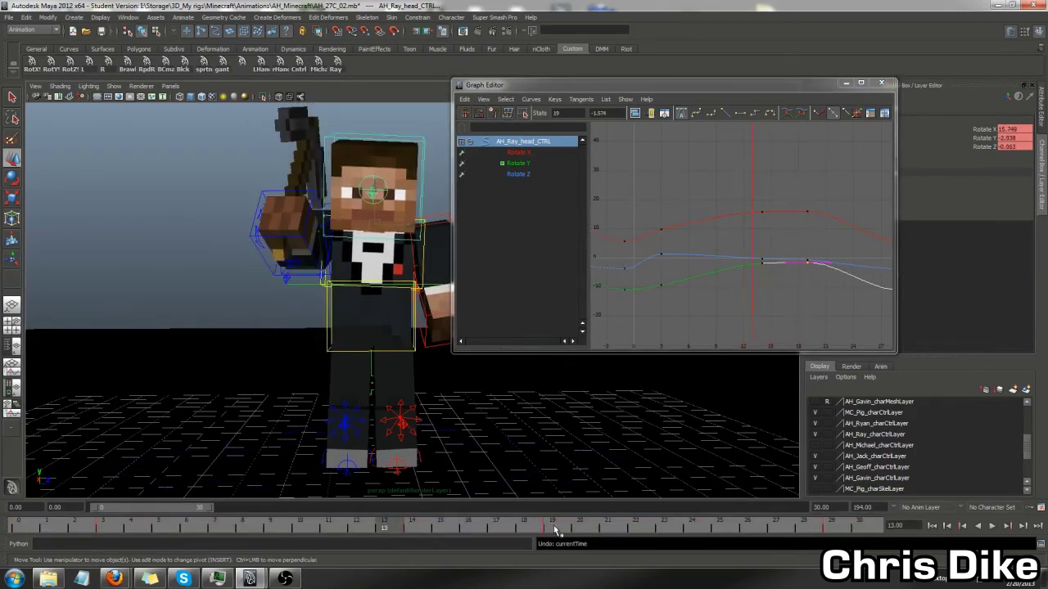
click(991, 527)
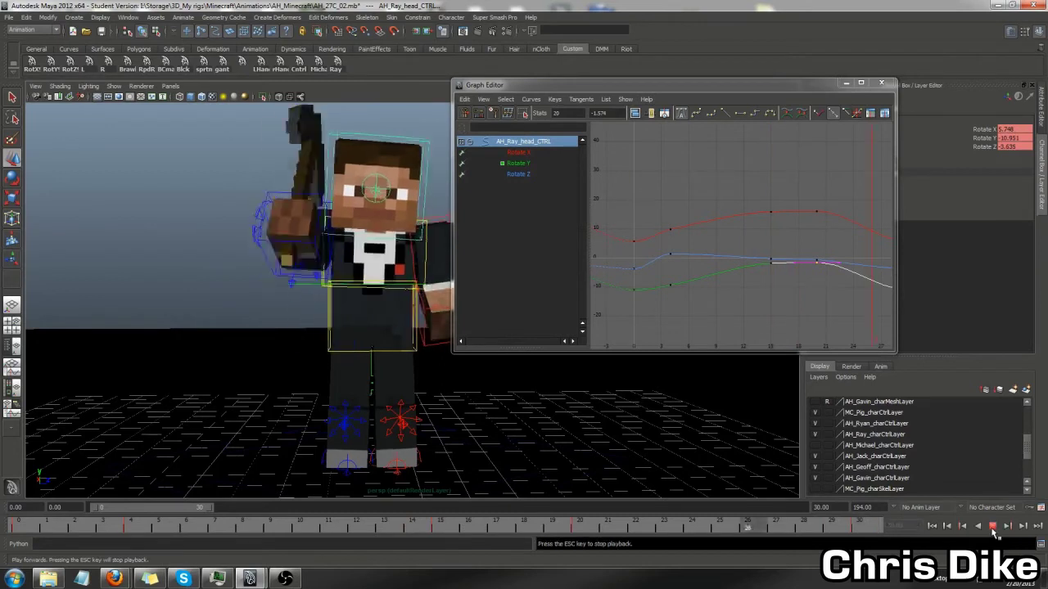
click(668, 240)
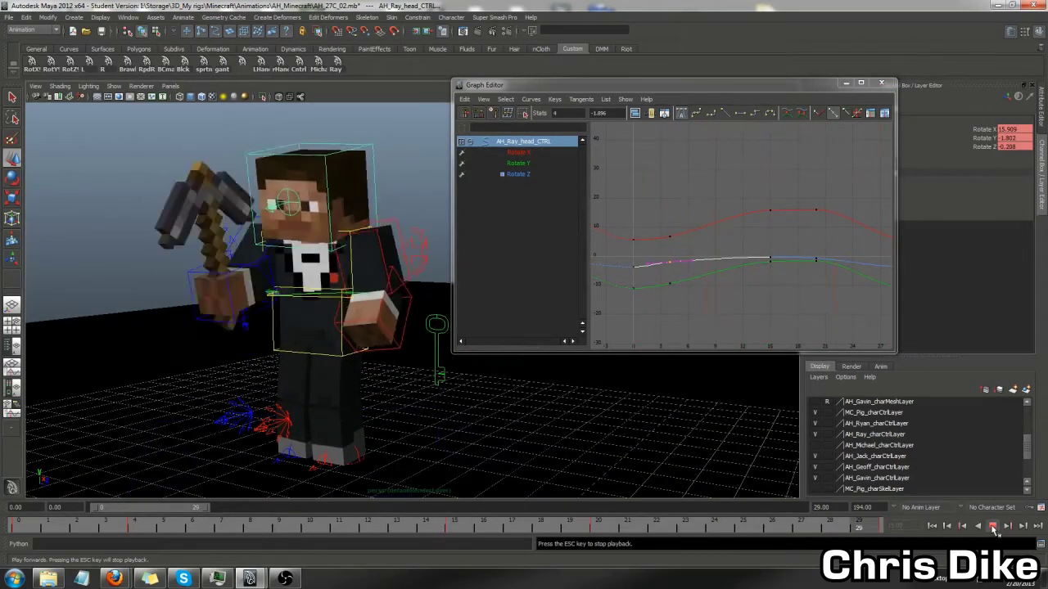
- Select the center and upper torso controls, play the swing, and minimize the Graph Editor
click(319, 295)
alt+drag(319, 294, 265, 331)
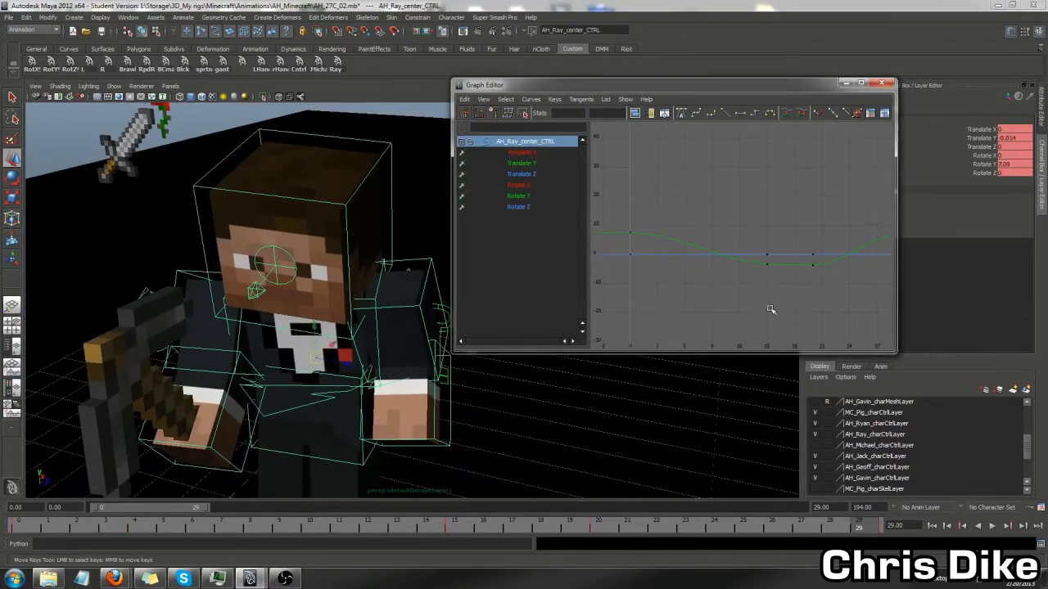
click(264, 330)
key(alt+v)
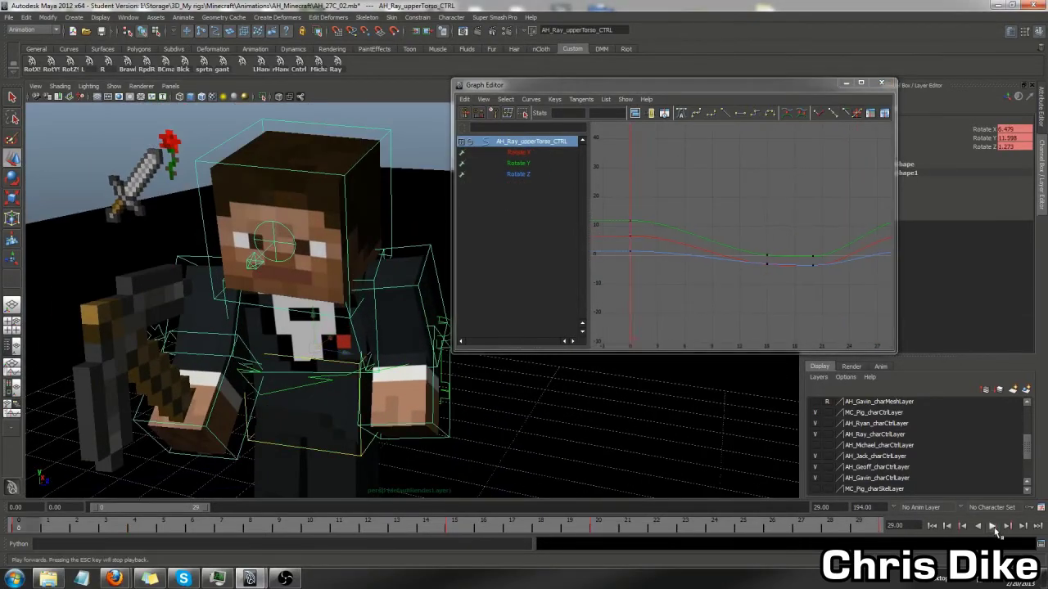
alt+drag(576, 435, 376, 453)
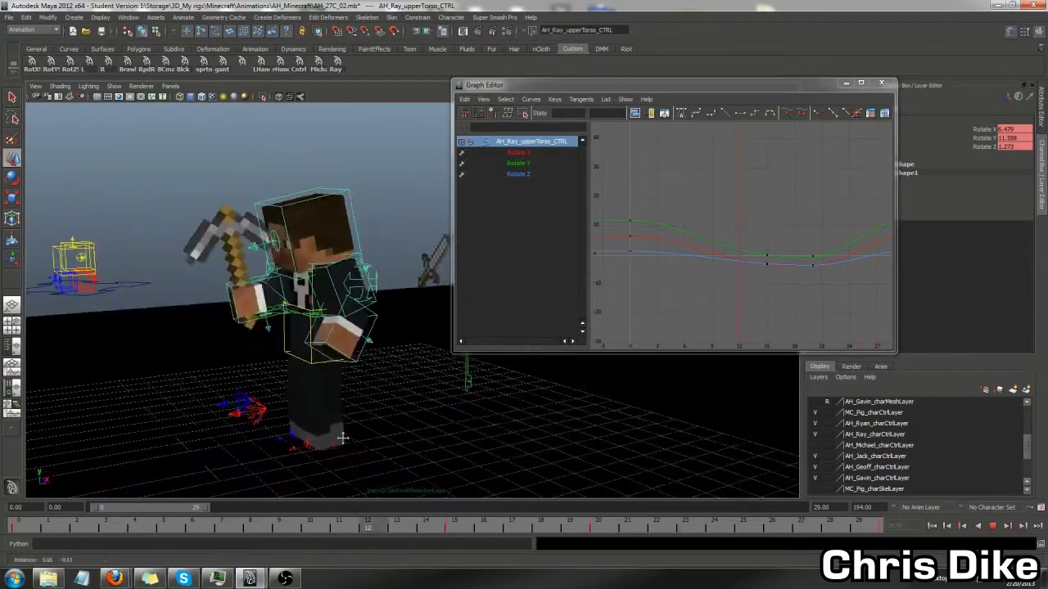
click(846, 83)
mouse_move(655, 188)
alt+mouse_down()
mouse_move(608, 212)
mouse_move(567, 319)
mouse_move(559, 297)
alt+mouse_up()
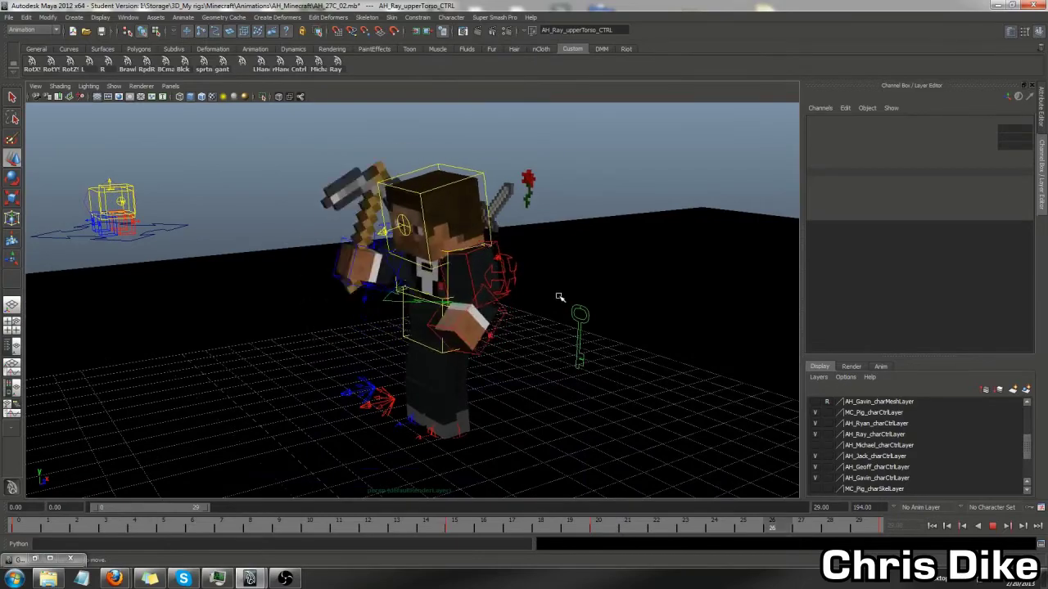